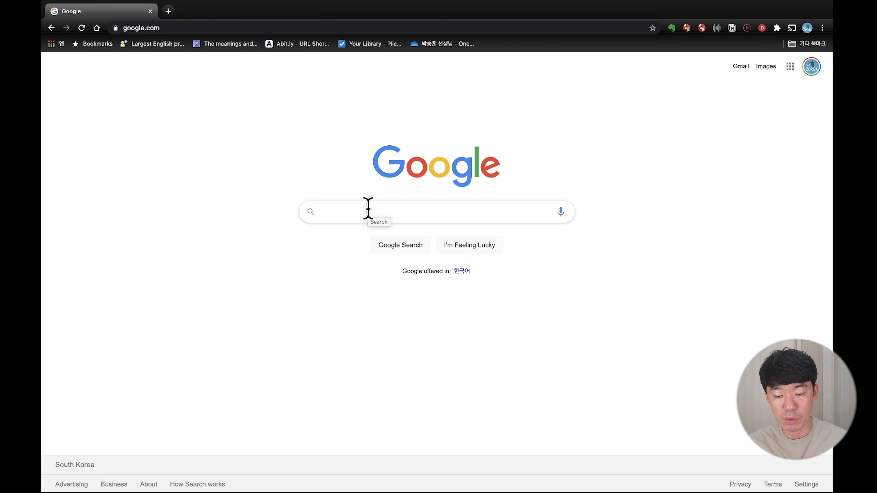
# - Search Google for 크롬 and open the official Chrome browser page from the results
pyautogui.write('크롬')
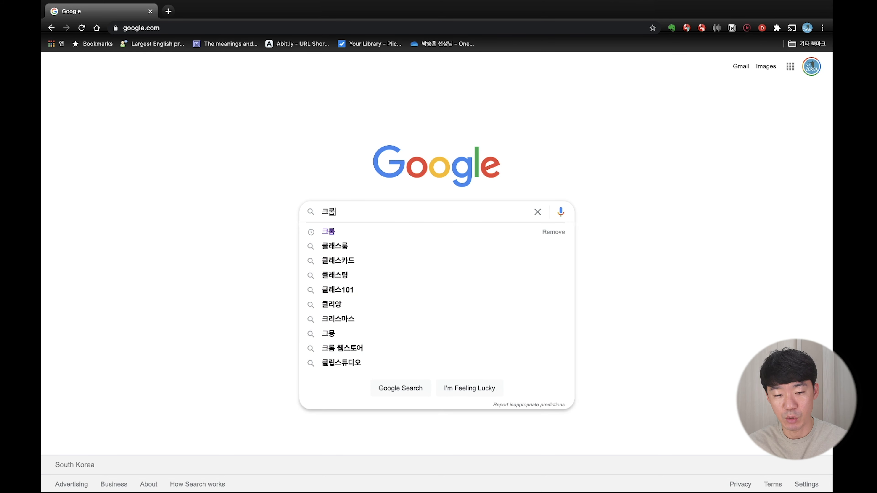
pyautogui.press('Return')
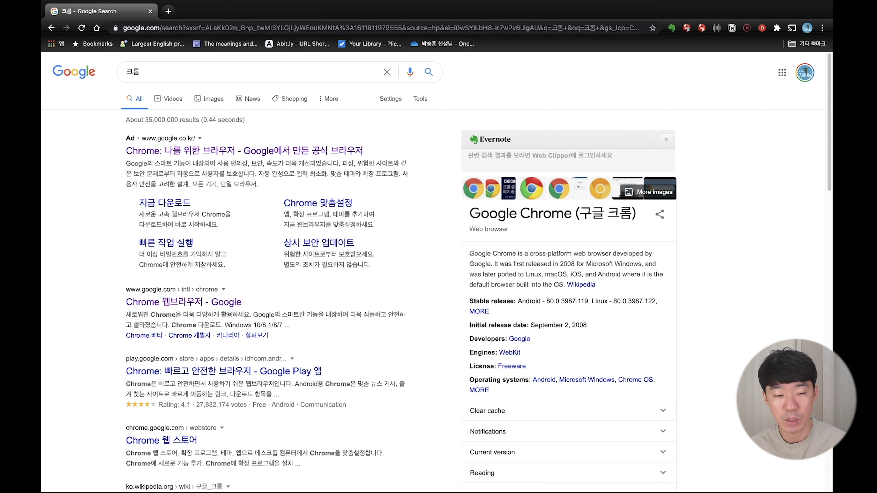
pyautogui.click(277, 149)
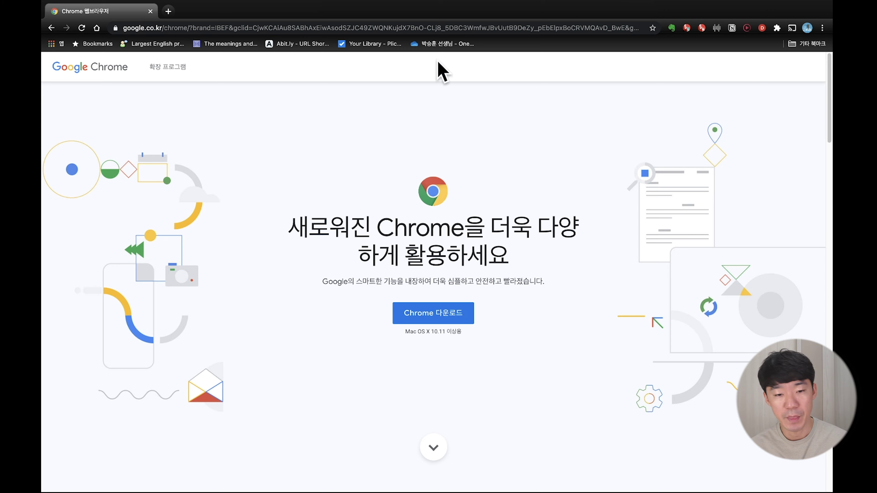
pyautogui.hotkey('ctrl', 'Up')
pyautogui.moveTo(362, 119); pyautogui.dragTo(362, 124)
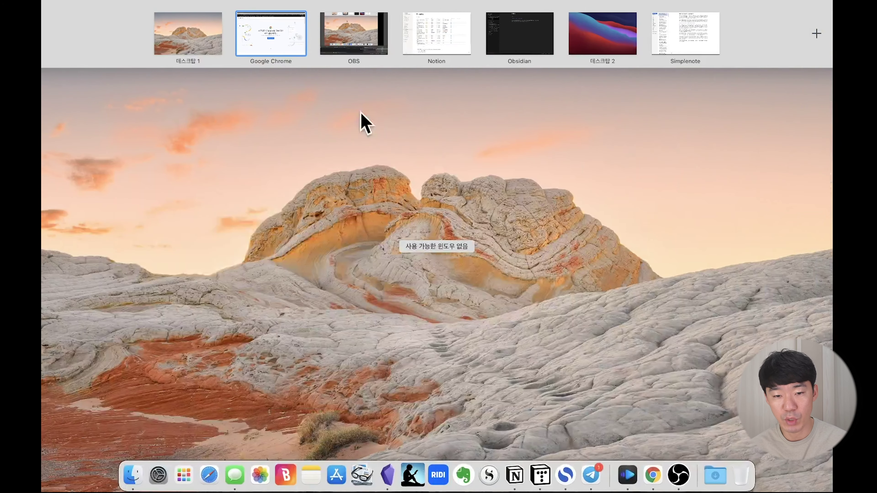
pyautogui.click(280, 32)
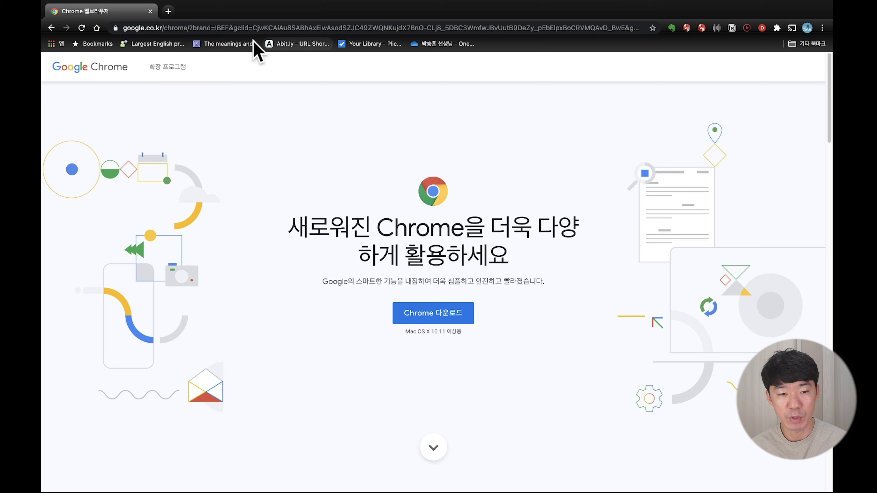
# - Open three new browser tabs beside the Chrome page and close them all again
pyautogui.click(169, 11)
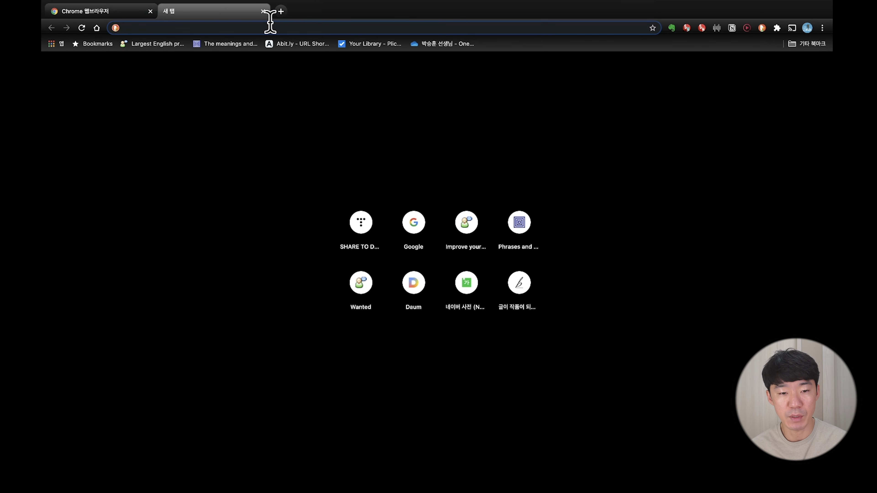
pyautogui.click(281, 12)
pyautogui.click(394, 14)
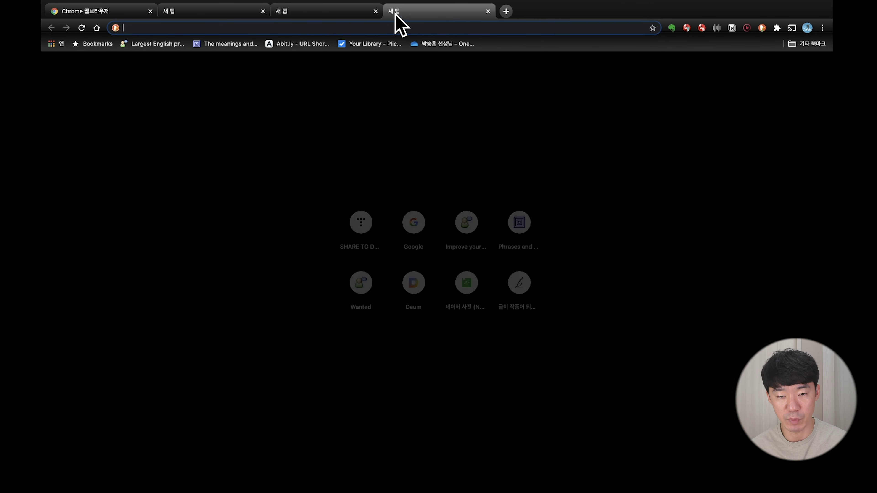
pyautogui.click(489, 11)
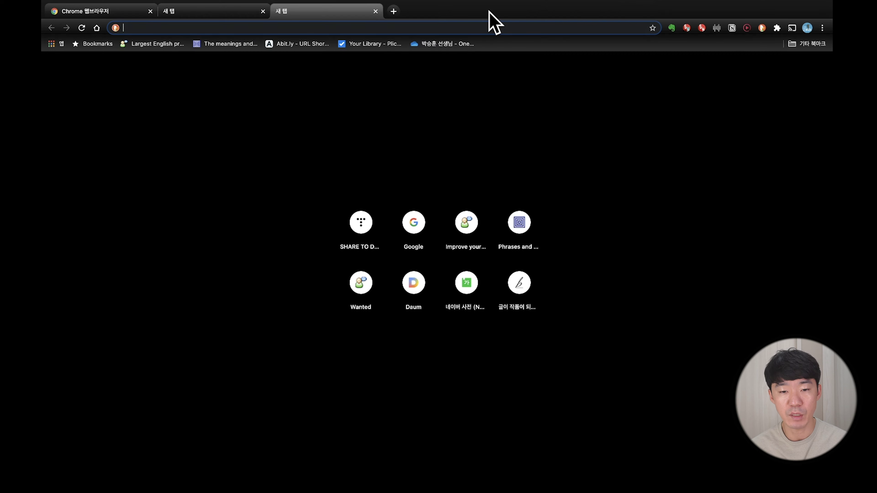
pyautogui.click(375, 11)
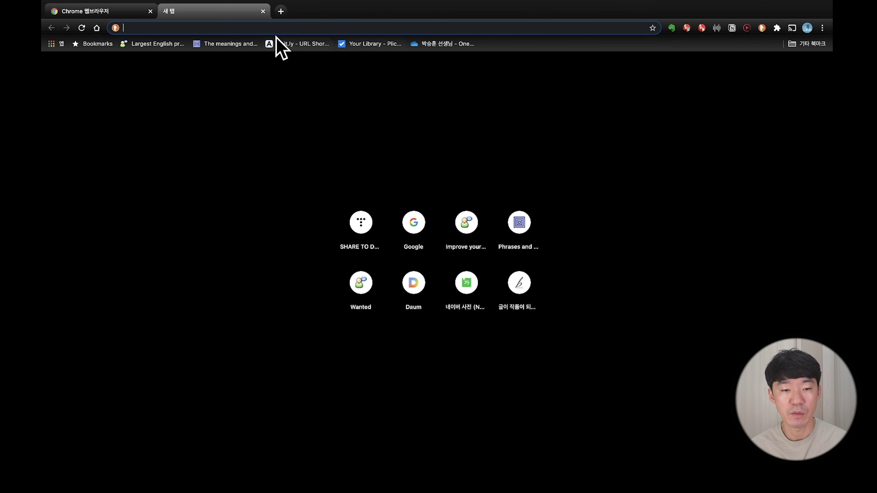
pyautogui.click(263, 12)
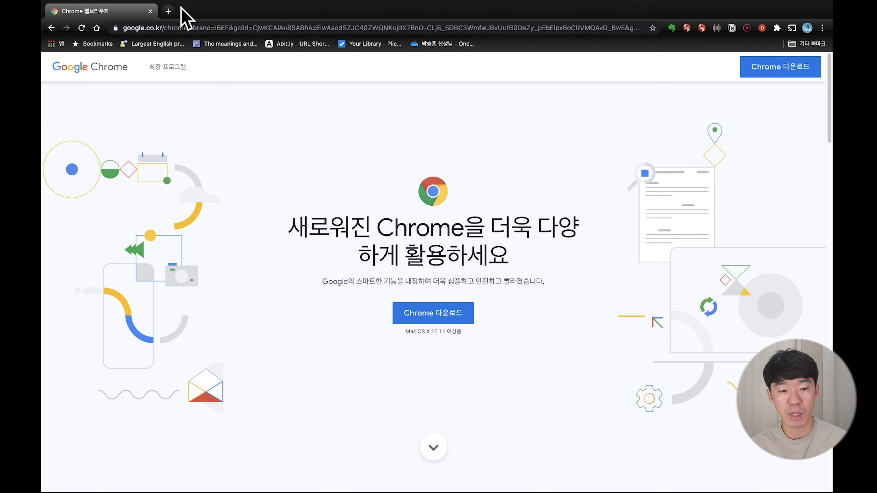
# - Open two new tabs, switch among the three open tabs, and close the last one
pyautogui.click(169, 11)
pyautogui.click(281, 11)
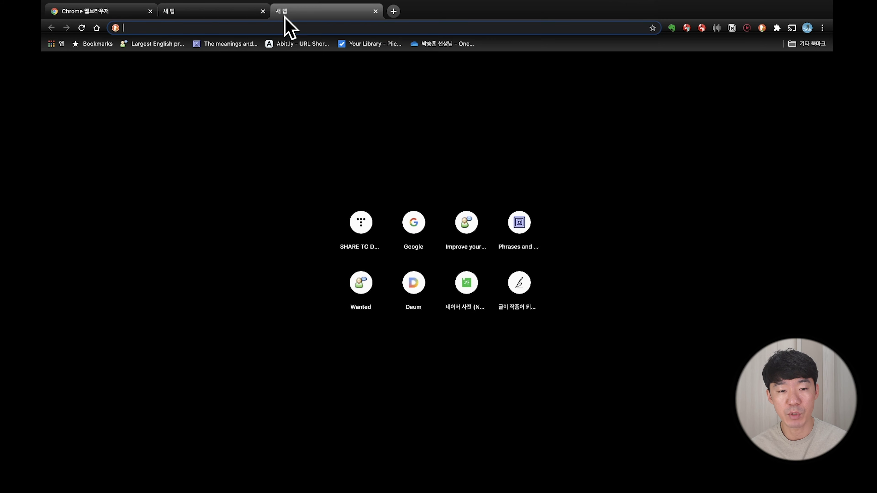
pyautogui.click(140, 12)
pyautogui.click(205, 10)
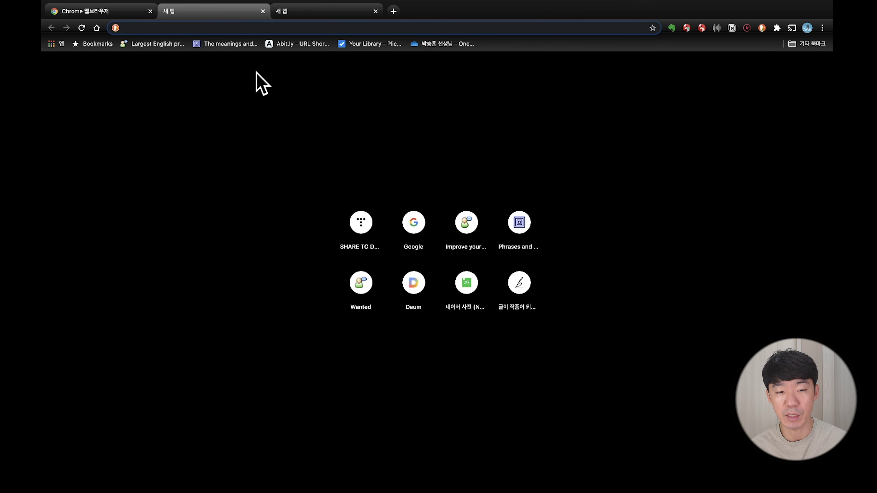
pyautogui.click(303, 13)
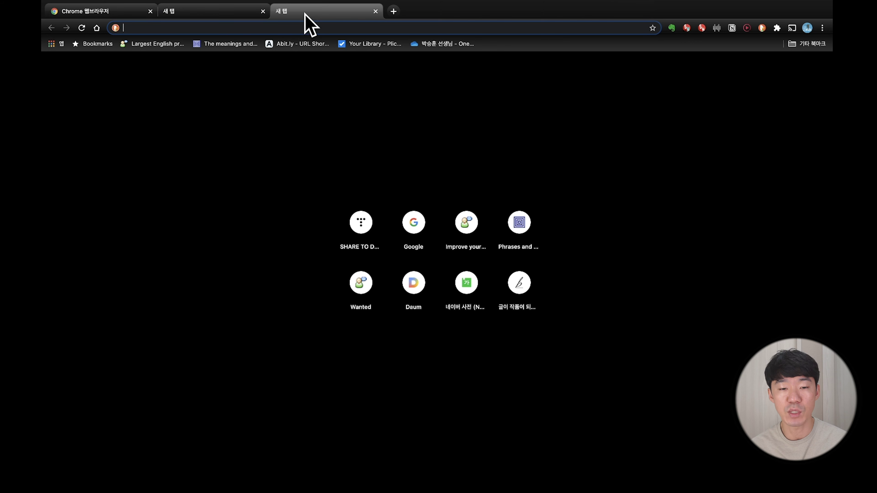
pyautogui.click(375, 11)
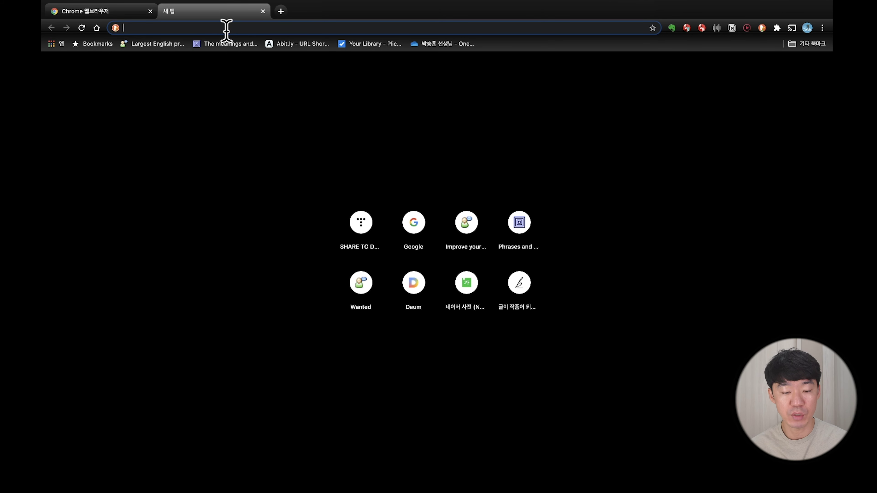
pyautogui.write('www.daum.ne')
pyautogui.press('BackSpace')
pyautogui.press('BackSpace')
pyautogui.press('BackSpace')
pyautogui.press('BackSpace')
pyautogui.press('BackSpace')
pyautogui.press('BackSpace')
pyautogui.press('BackSpace')
pyautogui.press('BackSpace')
pyautogui.press('BackSpace')
pyautogui.press('BackSpace')
pyautogui.press('BackSpace')
pyautogui.press('BackSpace')
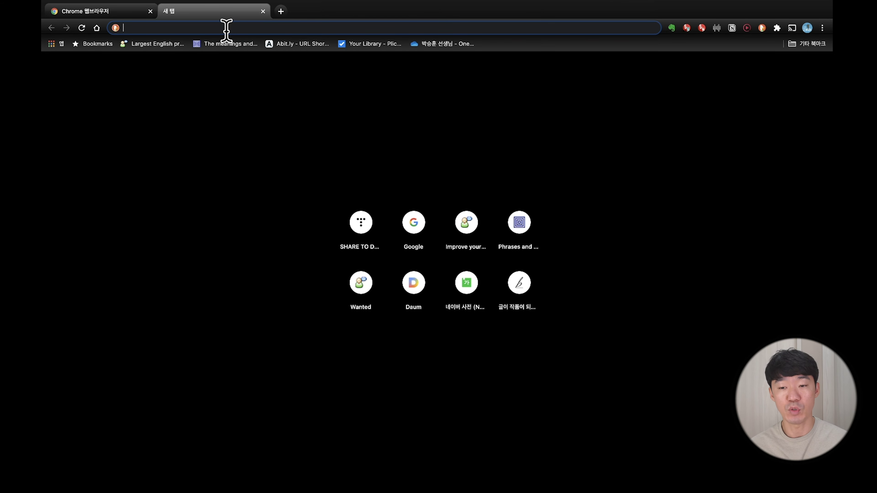
pyautogui.click(262, 11)
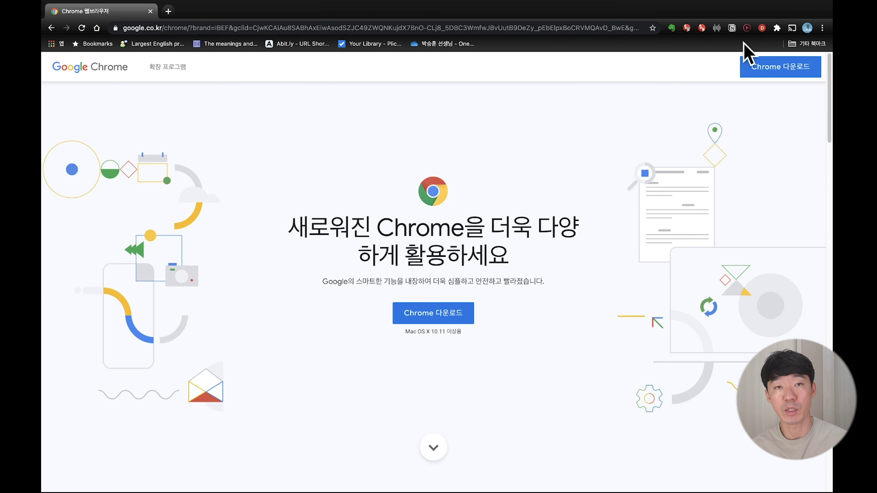
# - Review the list of installed browser extensions and close it
pyautogui.click(777, 27)
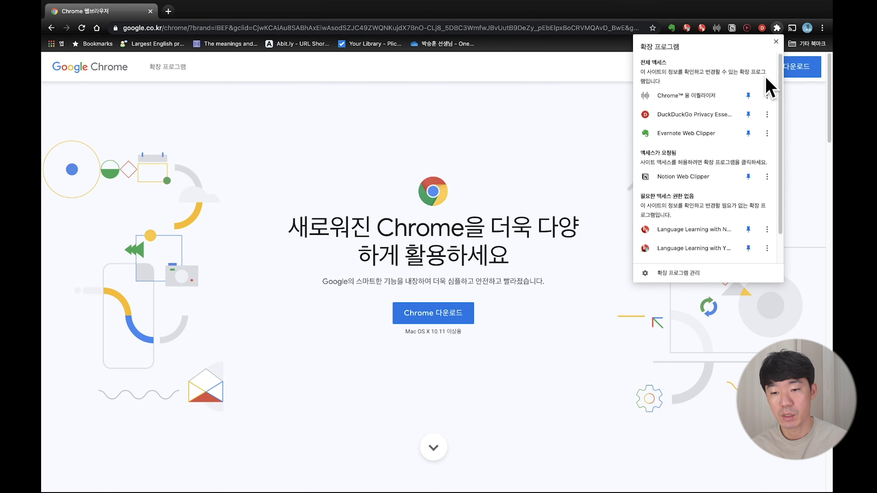
pyautogui.scroll(-1, 736, 202)
pyautogui.scroll(3, 736, 202)
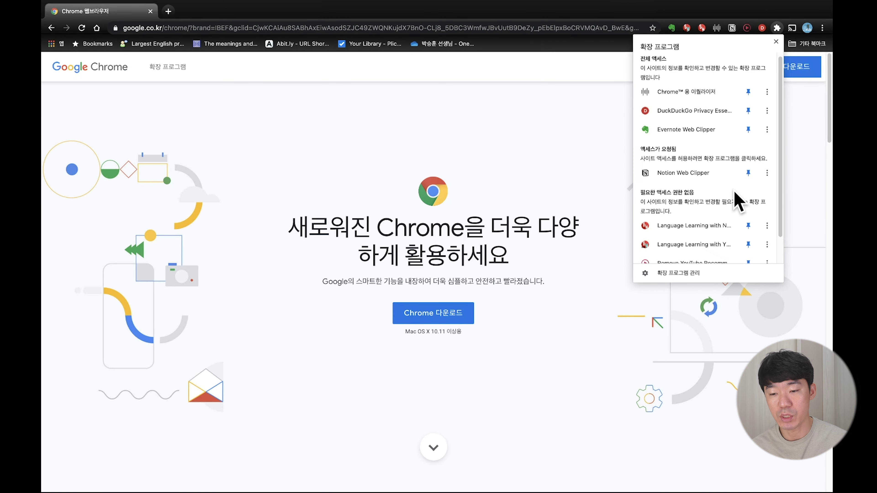
pyautogui.click(776, 34)
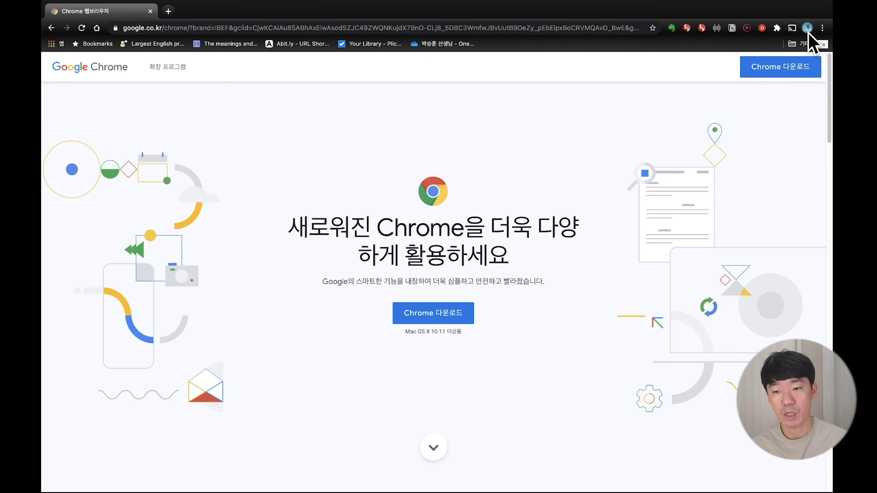
# - Open a new incognito window
pyautogui.click(822, 31)
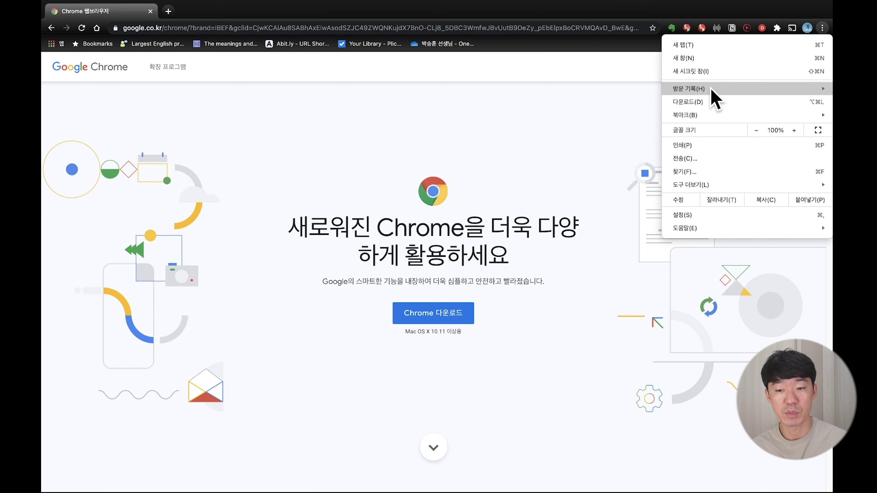
pyautogui.click(712, 71)
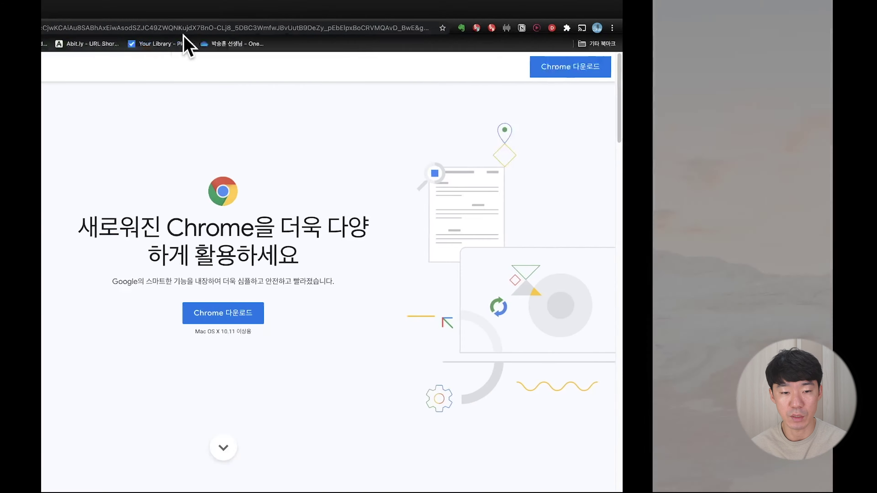
# - Check the browser's bookmark options, look through the downloads history, and close the downloads page
pyautogui.click(612, 27)
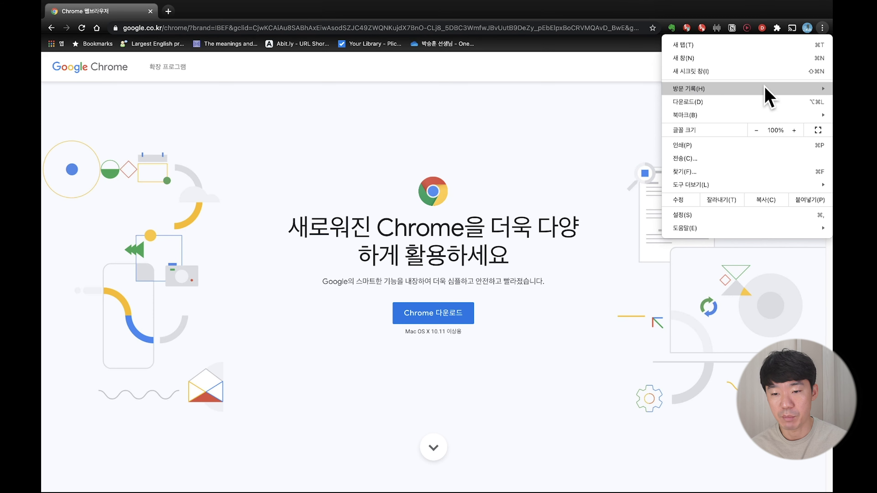
pyautogui.moveTo(771, 114)
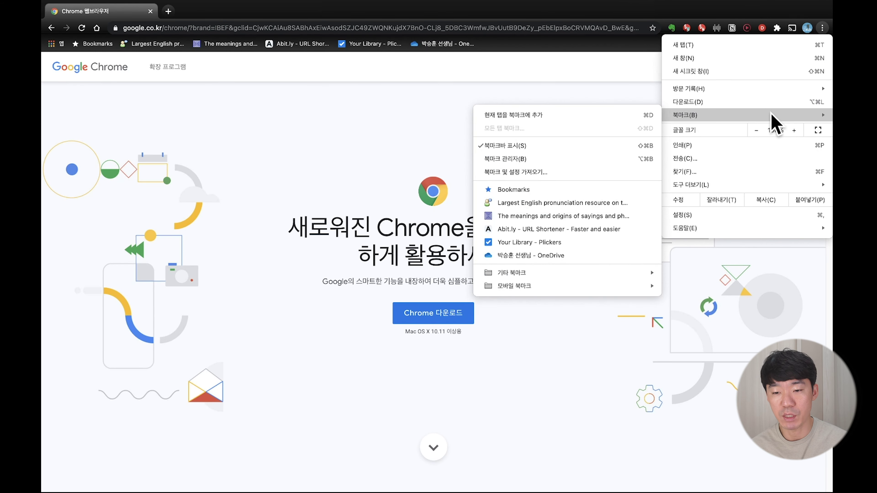
pyautogui.moveTo(763, 84)
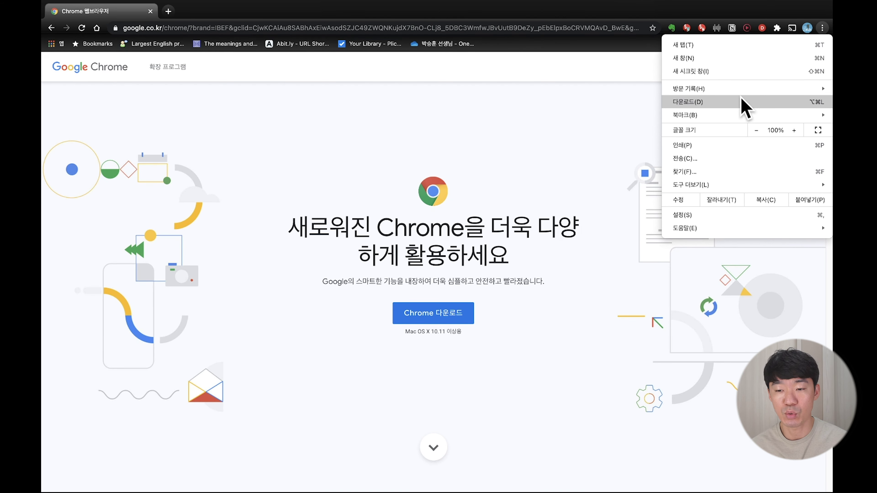
pyautogui.click(742, 101)
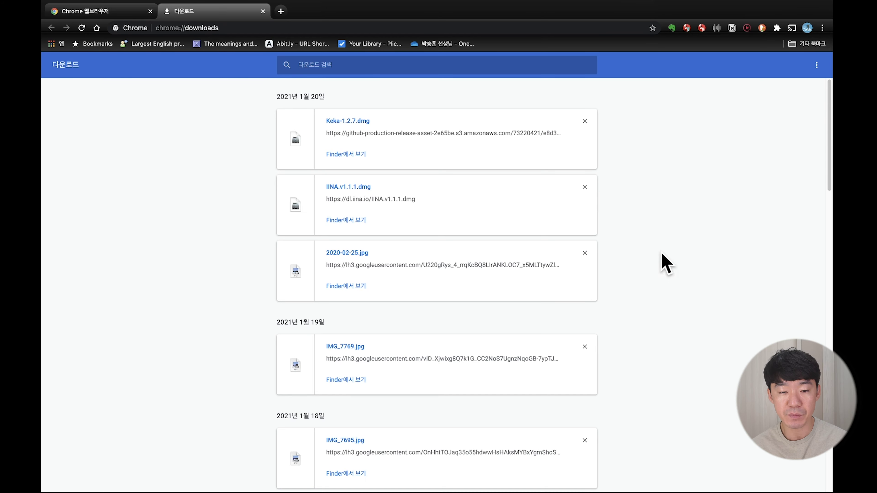
pyautogui.scroll(-7, 664, 311)
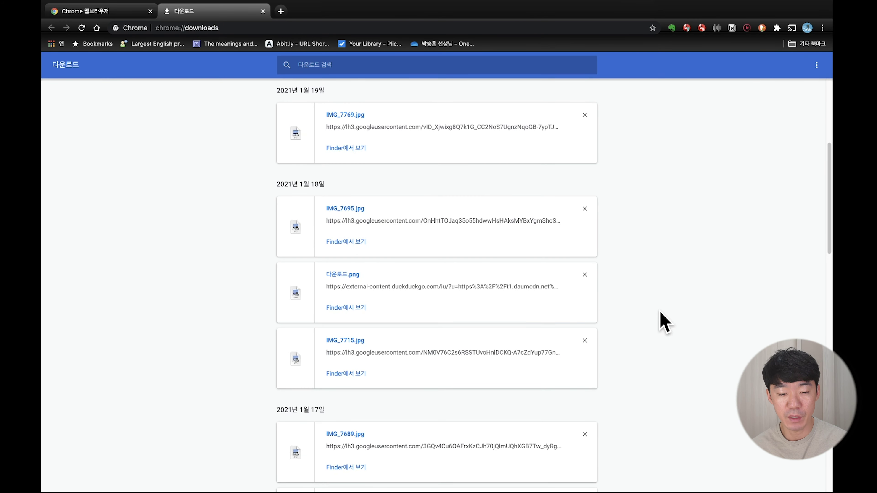
pyautogui.scroll(7, 661, 313)
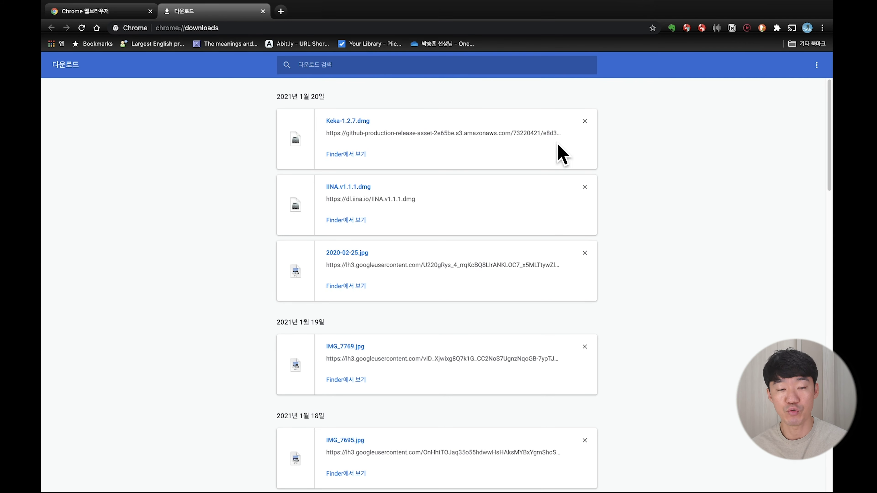
pyautogui.click(263, 11)
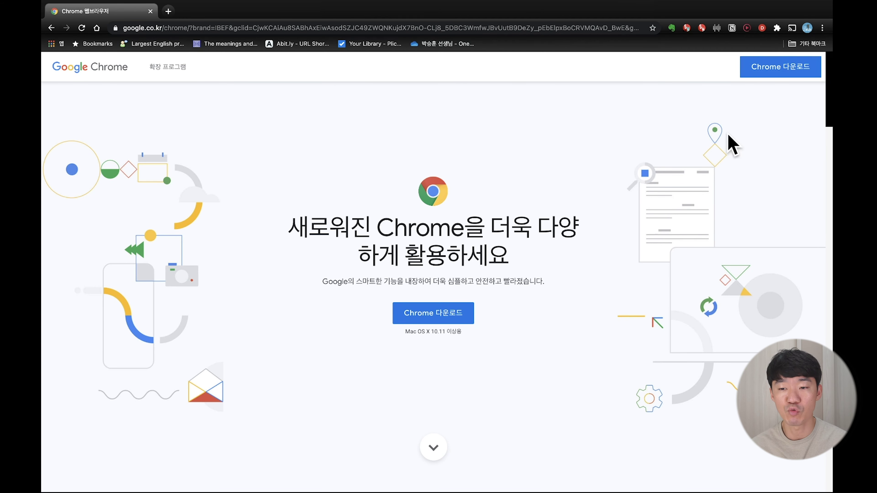
# - Reopen the downloads page, try a search of the downloads, clear it and close the page
pyautogui.click(822, 28)
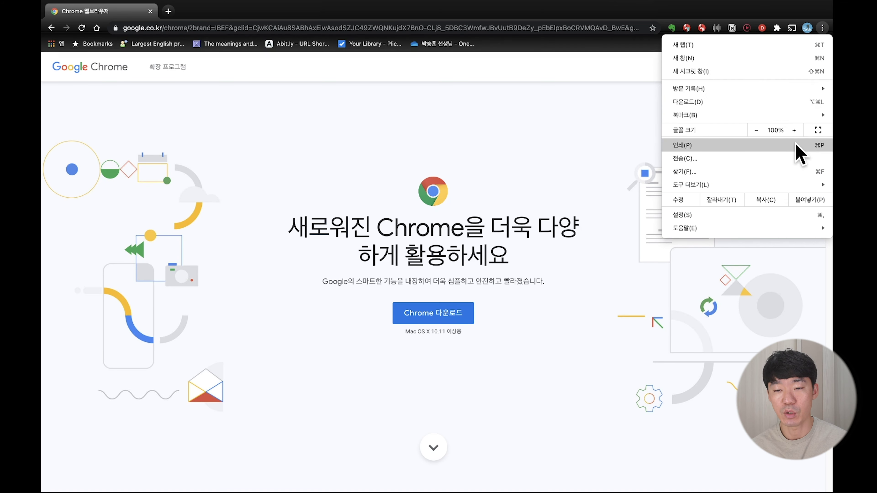
pyautogui.click(777, 102)
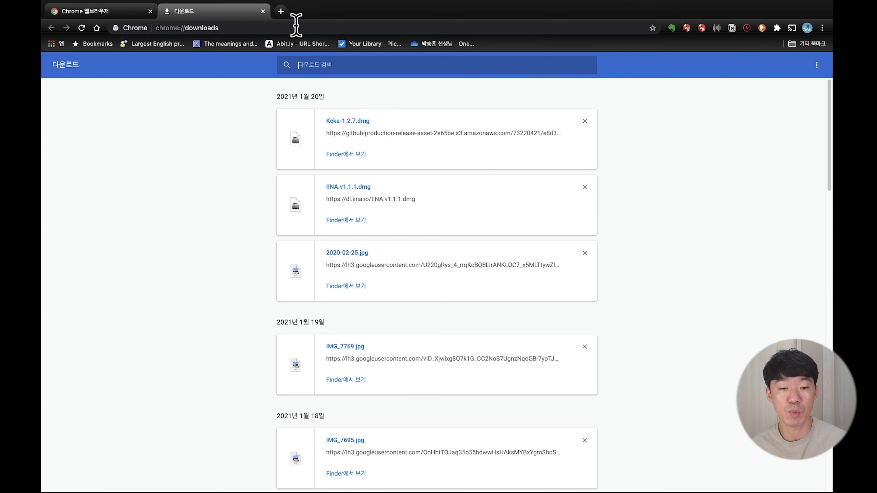
pyautogui.click(332, 58)
pyautogui.write('러')
pyautogui.press('BackSpace')
pyautogui.press('BackSpace')
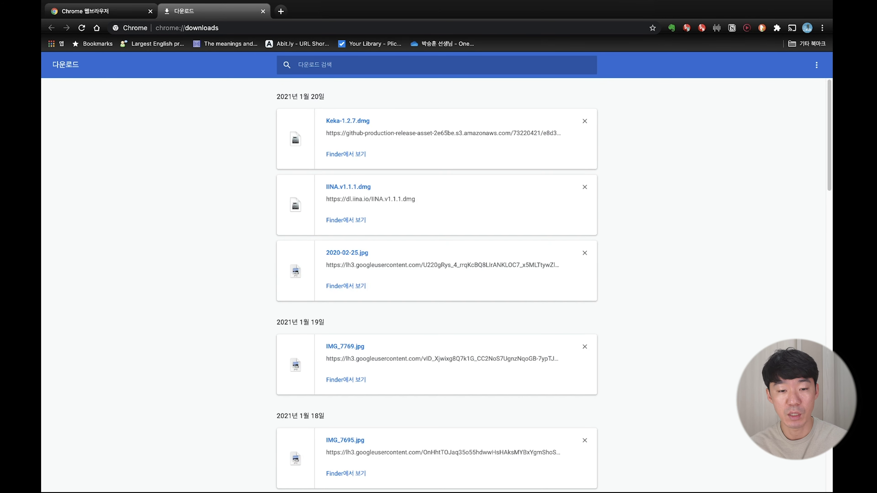
pyautogui.click(263, 11)
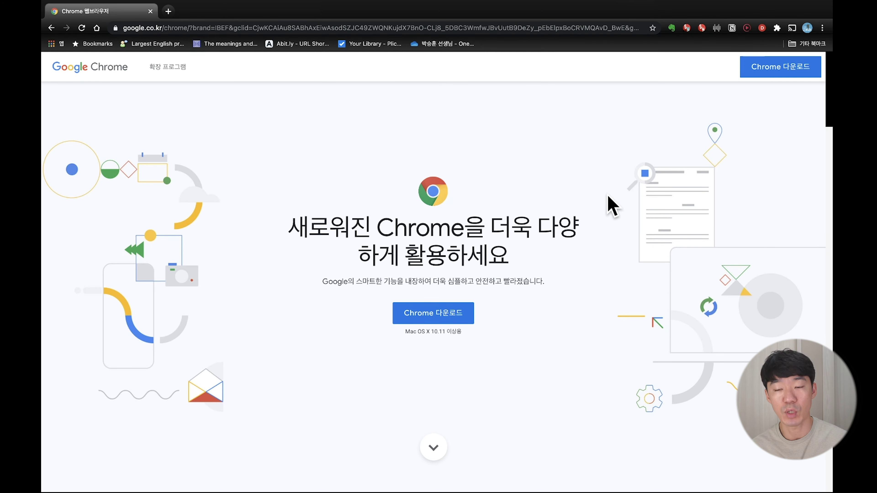
# - Check the browser's additional tools, look through the settings page including its advanced categories, and close it
pyautogui.click(823, 28)
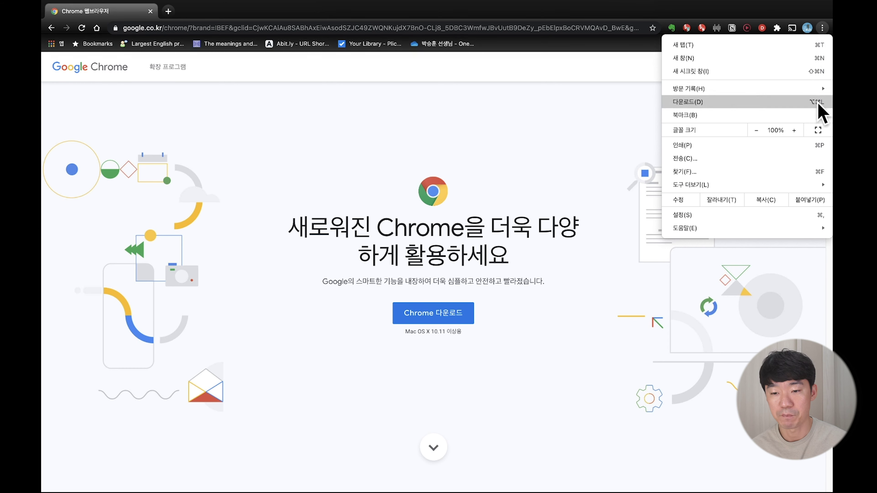
pyautogui.moveTo(818, 117)
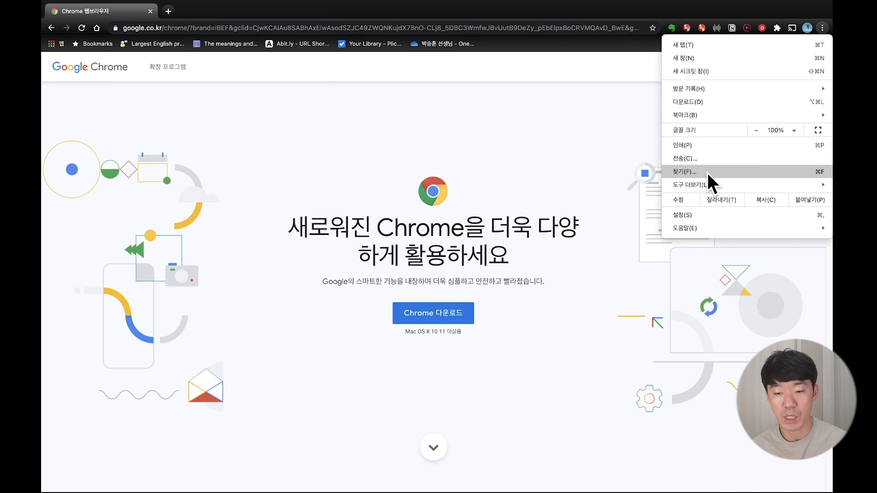
pyautogui.moveTo(706, 187)
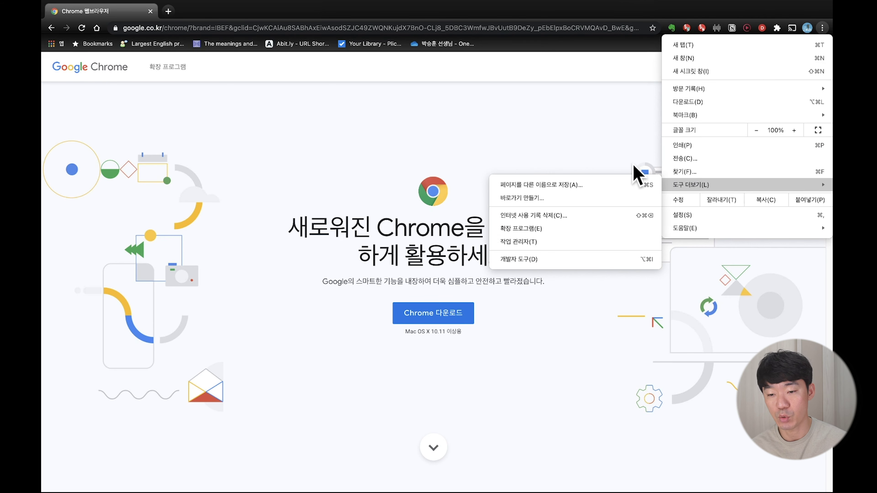
pyautogui.click(714, 218)
pyautogui.scroll(-4, 337, 368)
pyautogui.scroll(-15, 336, 368)
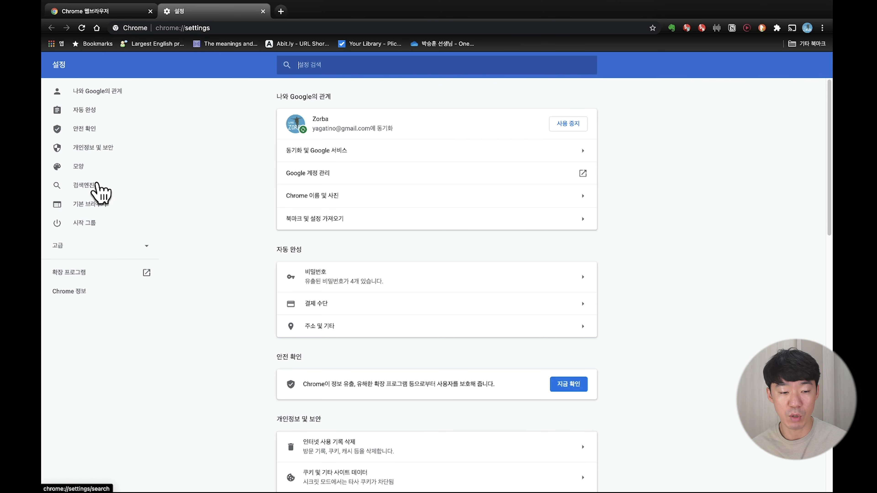
pyautogui.click(138, 245)
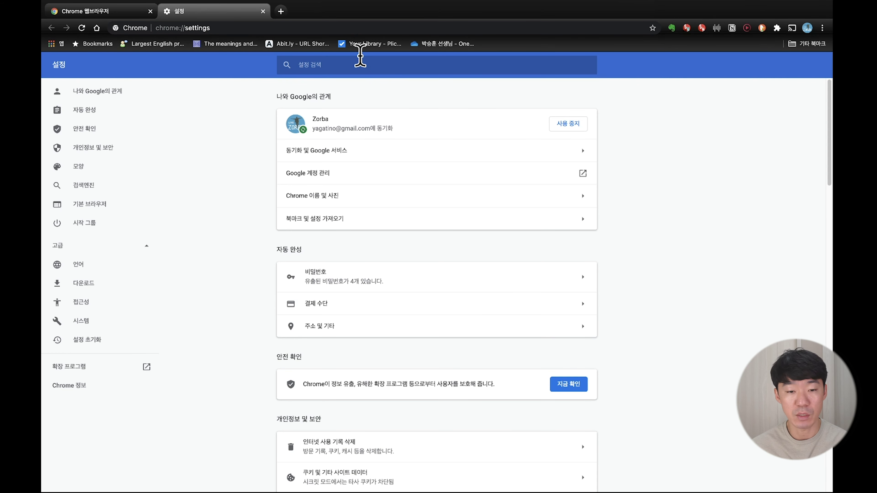
pyautogui.click(262, 11)
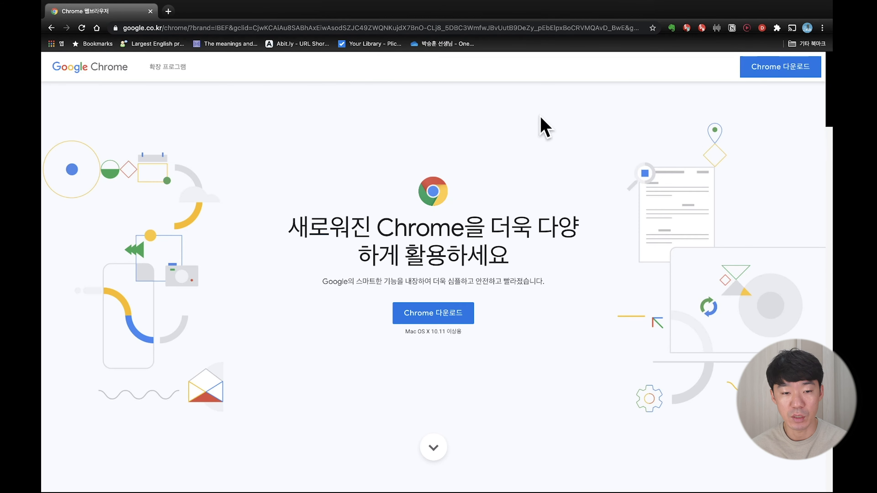
# - View the downloads history page again and close it
pyautogui.click(822, 28)
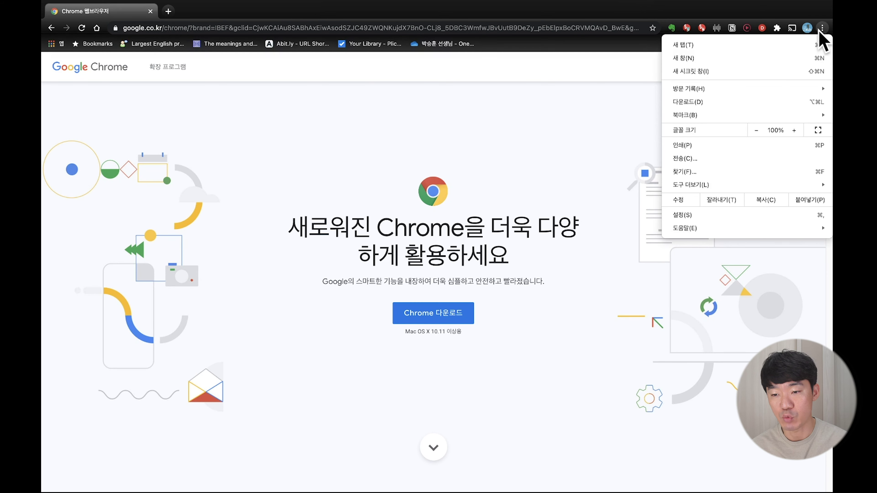
pyautogui.click(747, 101)
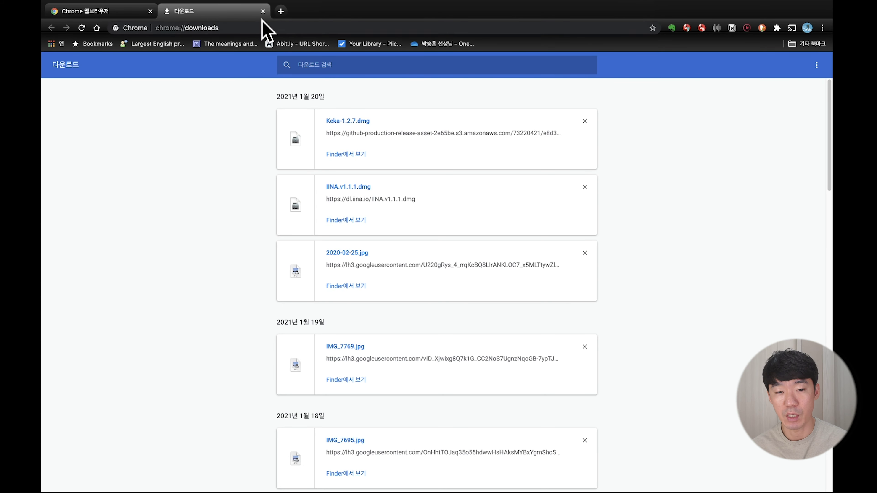
pyautogui.click(263, 11)
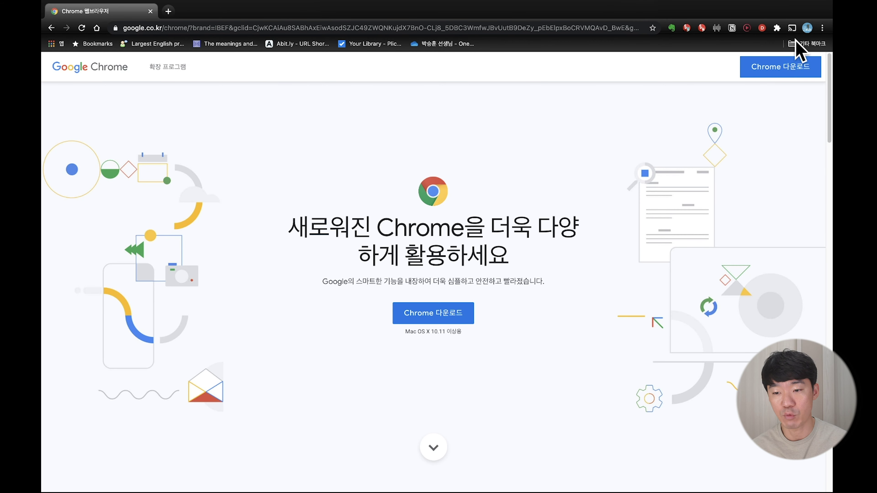
# - Examine the download location options in the advanced browser settings and close the settings page
pyautogui.click(822, 28)
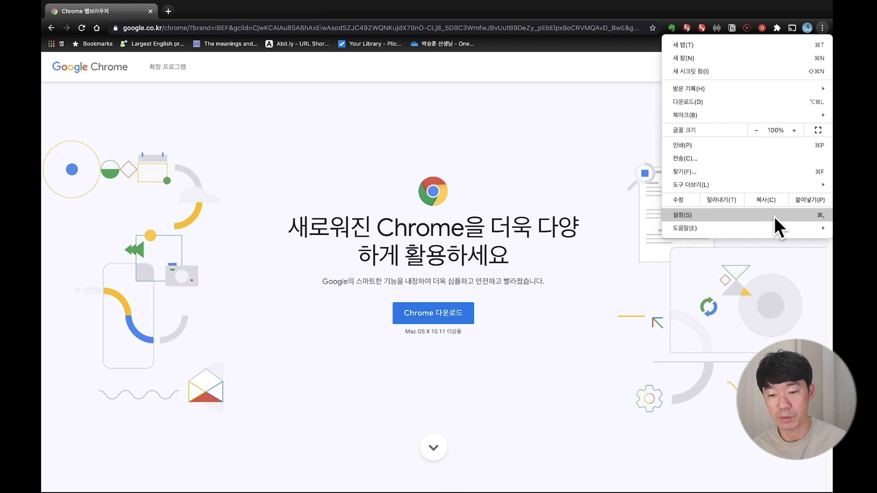
pyautogui.click(777, 216)
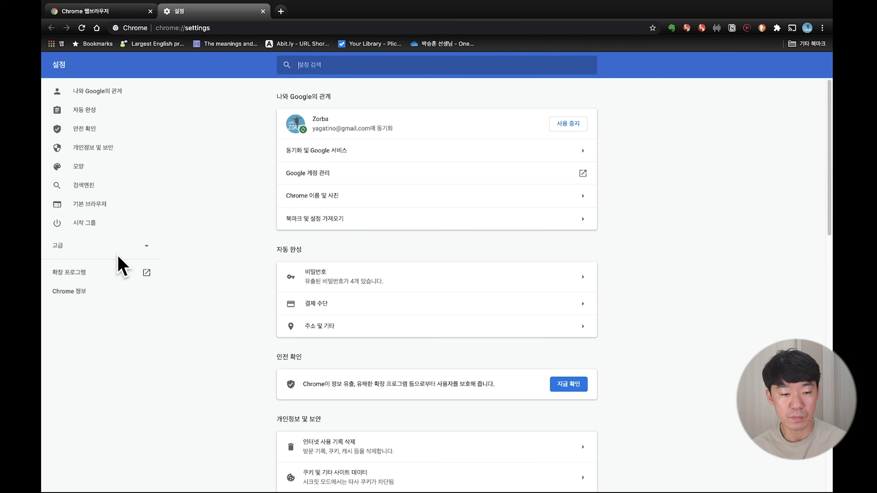
pyautogui.click(135, 248)
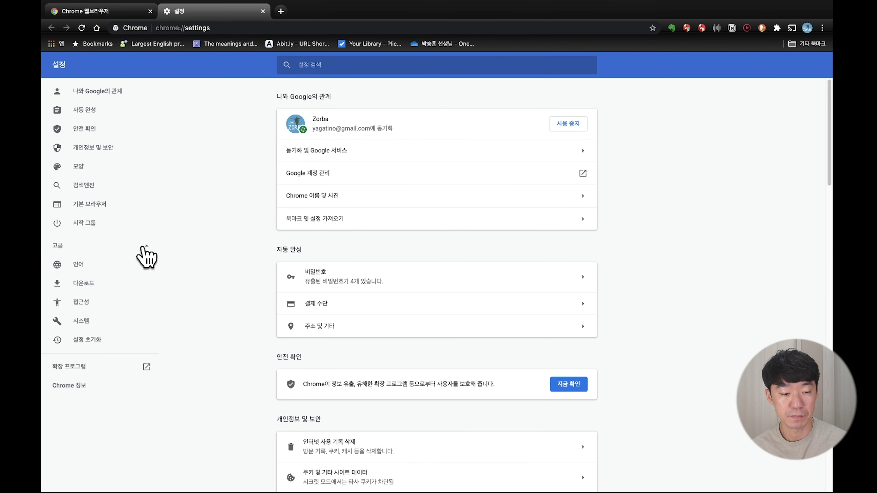
pyautogui.click(93, 288)
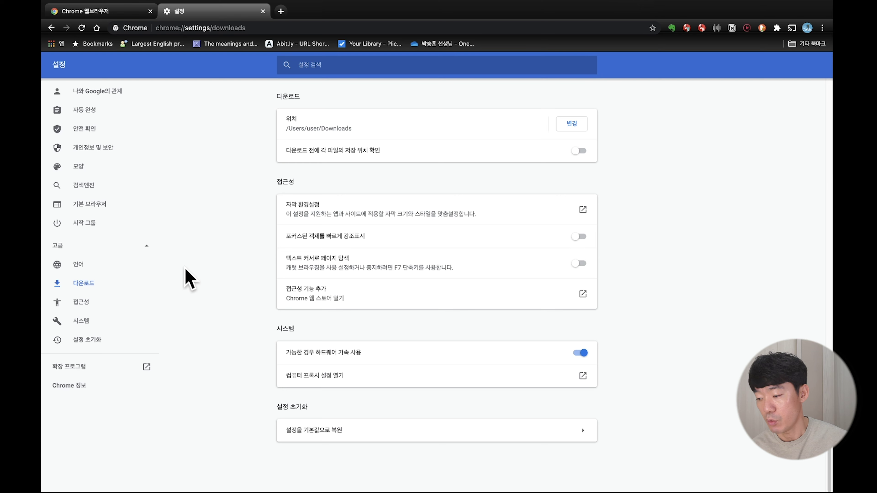
pyautogui.click(263, 12)
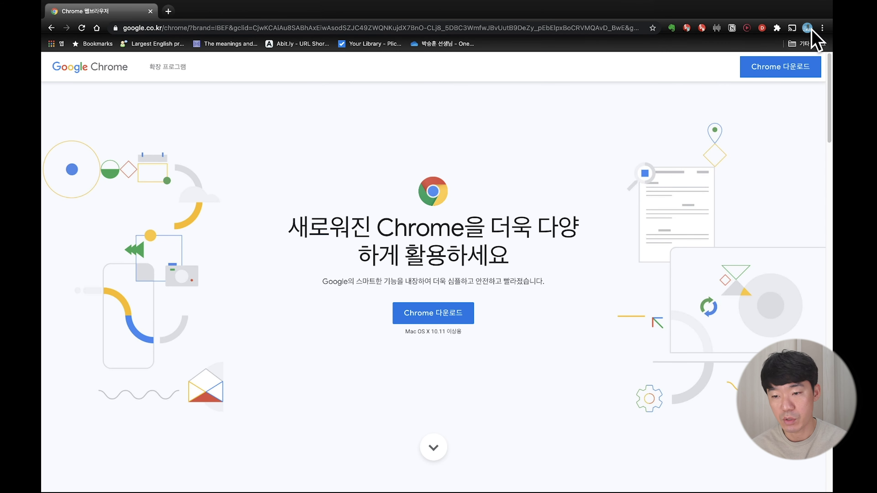
# - Open the extensions management page from the additional tools and look through the installed extensions and apps
pyautogui.click(779, 29)
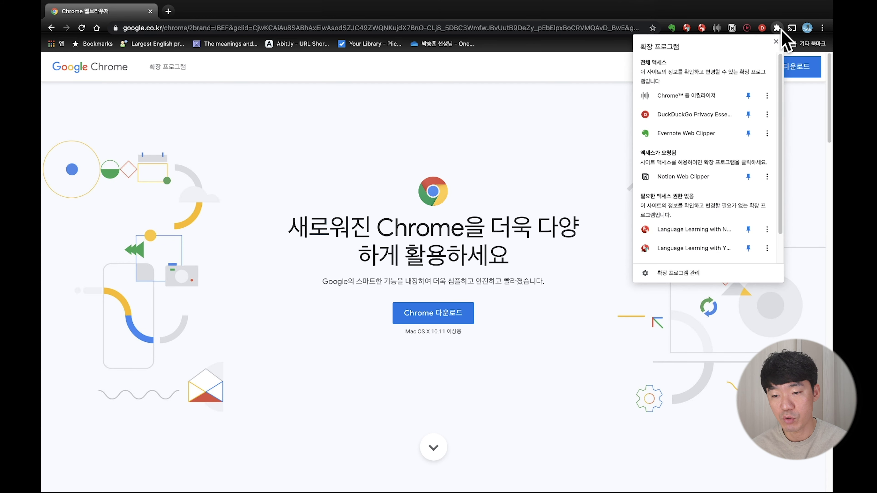
pyautogui.click(823, 27)
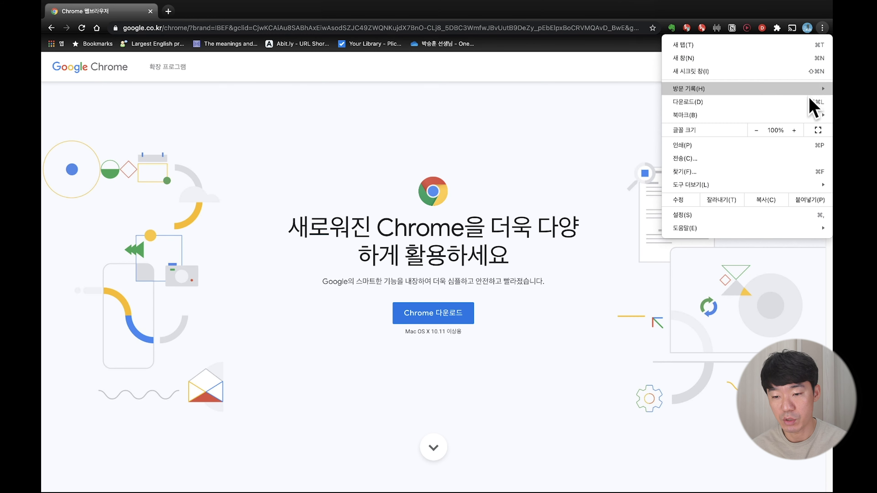
pyautogui.moveTo(742, 184)
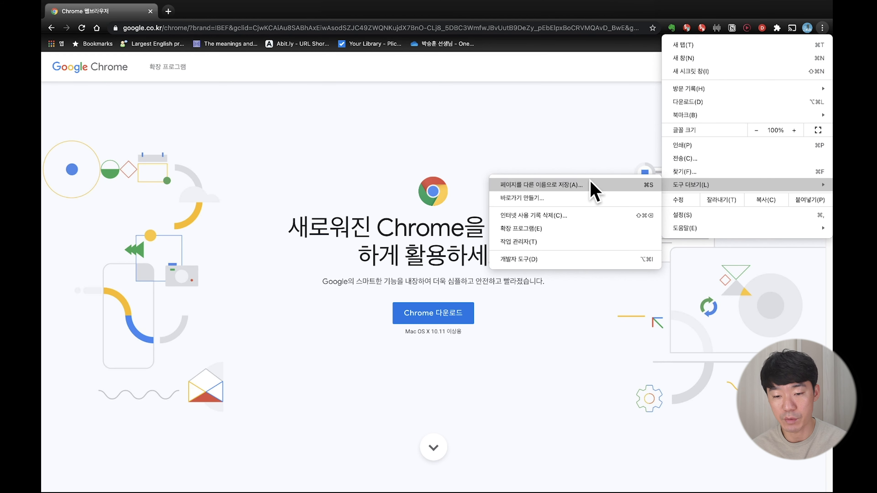
pyautogui.click(560, 229)
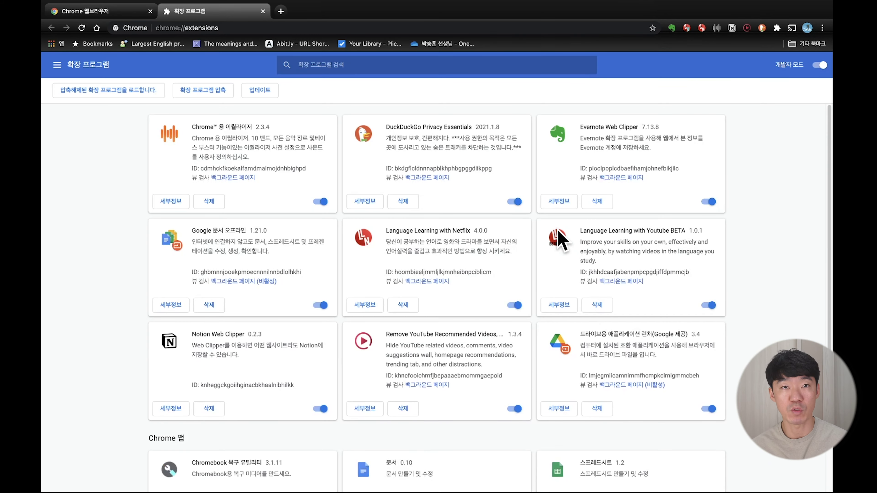
pyautogui.scroll(-6, 734, 343)
pyautogui.scroll(3, 735, 344)
pyautogui.scroll(3, 739, 346)
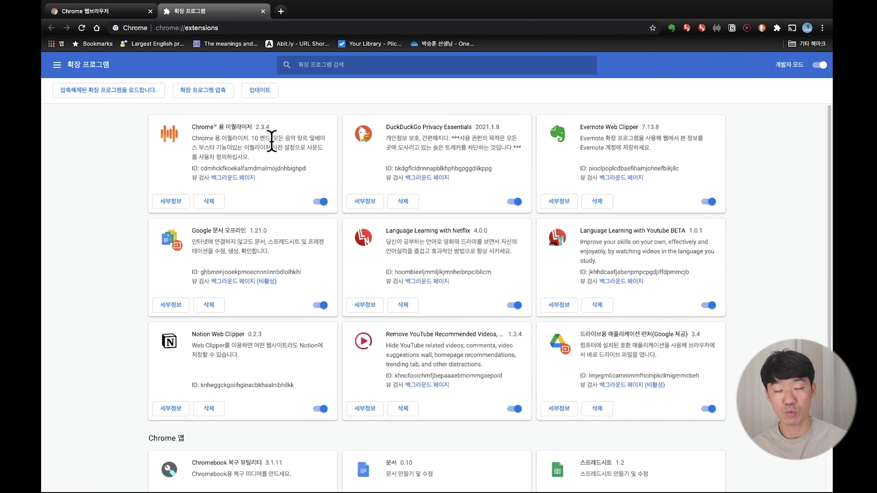
pyautogui.scroll(-5, 329, 214)
pyautogui.scroll(5, 329, 212)
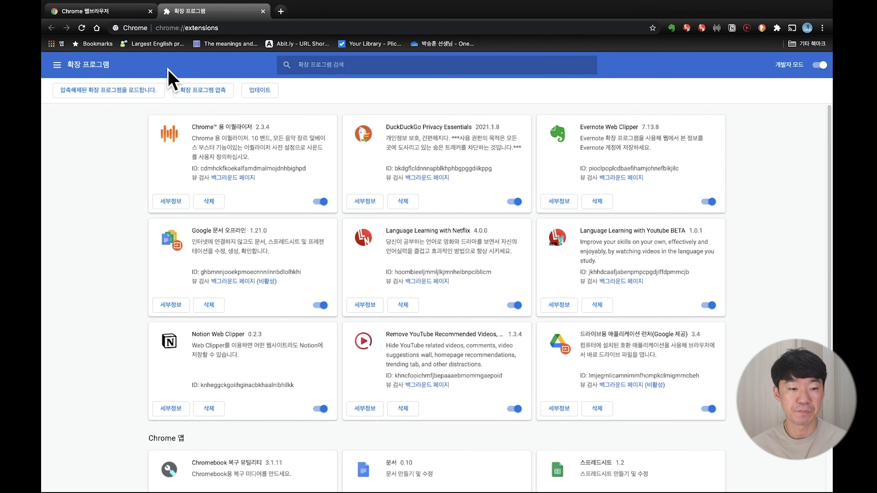
# - Open the Chrome Web Store from the extensions management page
pyautogui.click(55, 65)
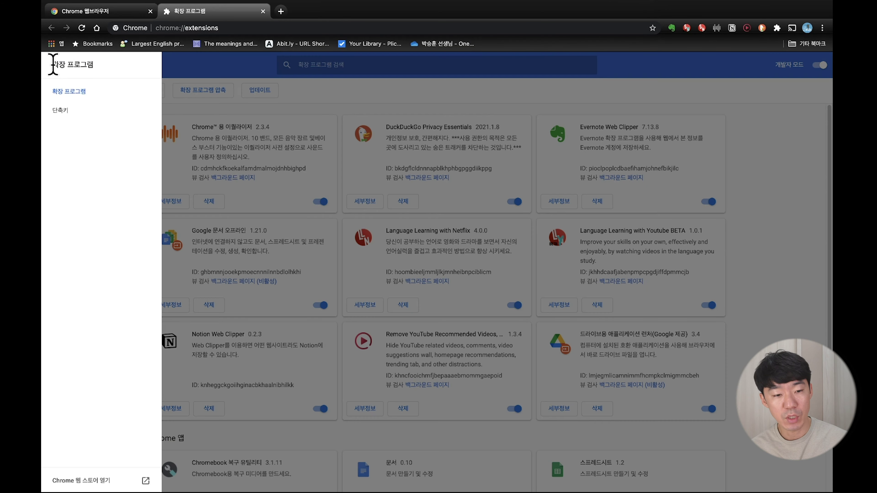
pyautogui.click(235, 69)
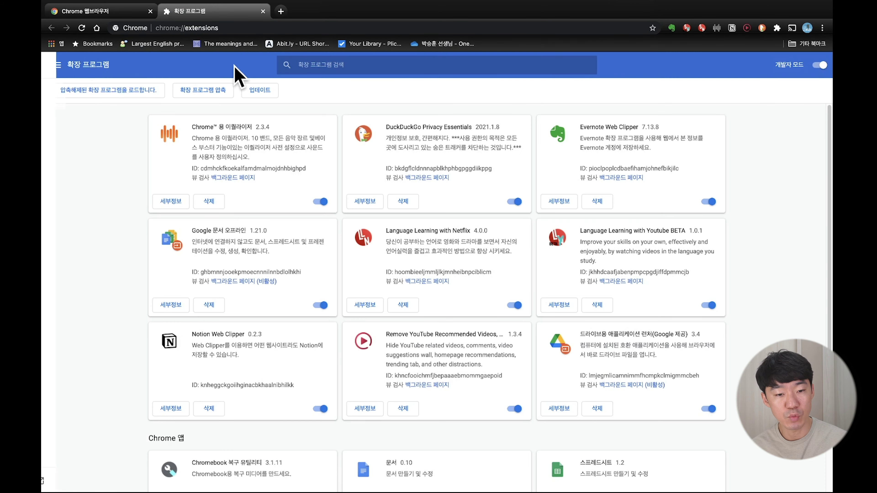
pyautogui.click(57, 65)
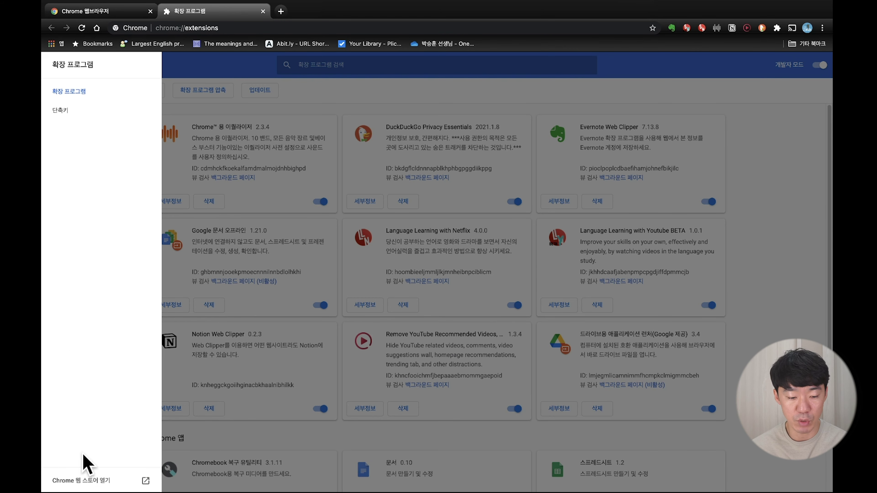
pyautogui.click(89, 481)
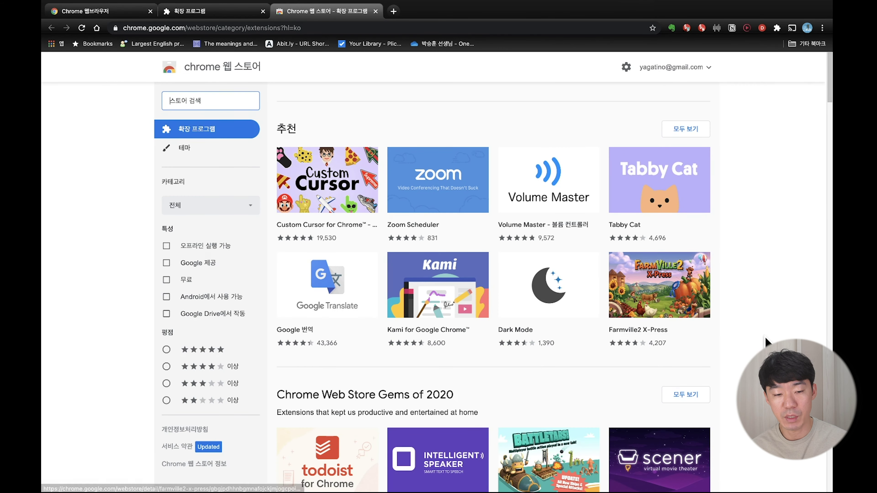
# - Browse the store's featured extensions and search the store for "ad"
pyautogui.scroll(-8, 765, 342)
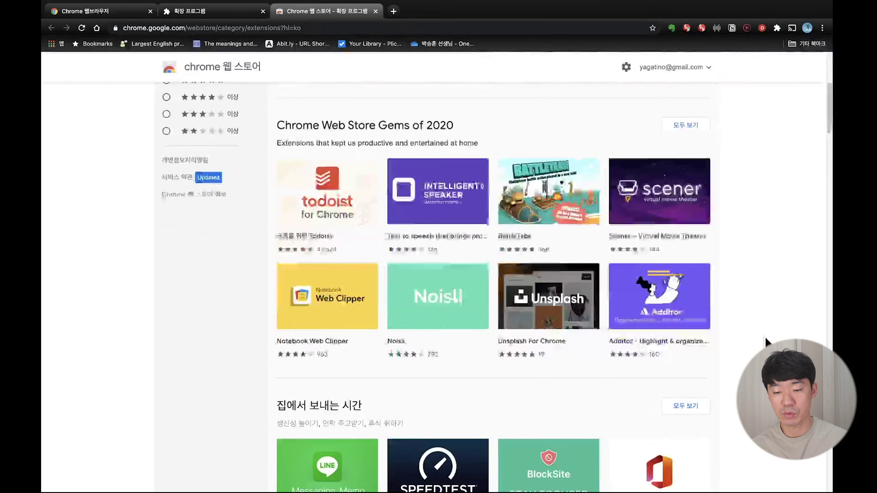
pyautogui.scroll(10, 764, 339)
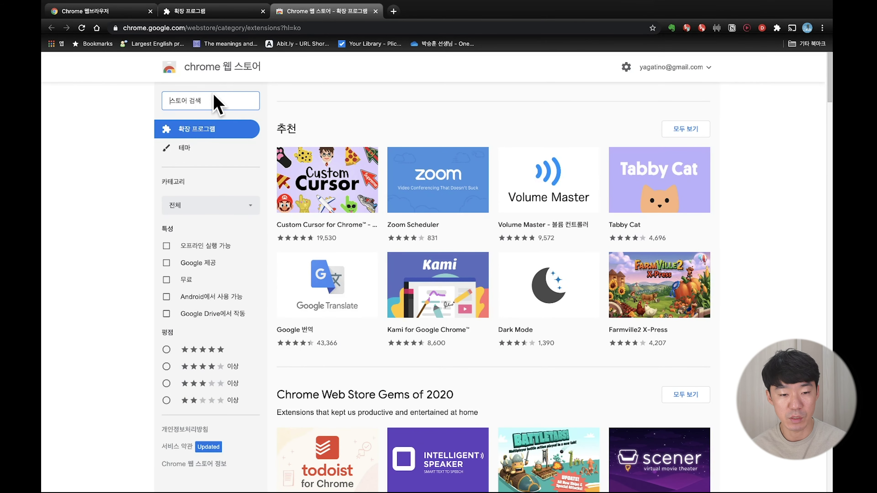
pyautogui.click(208, 101)
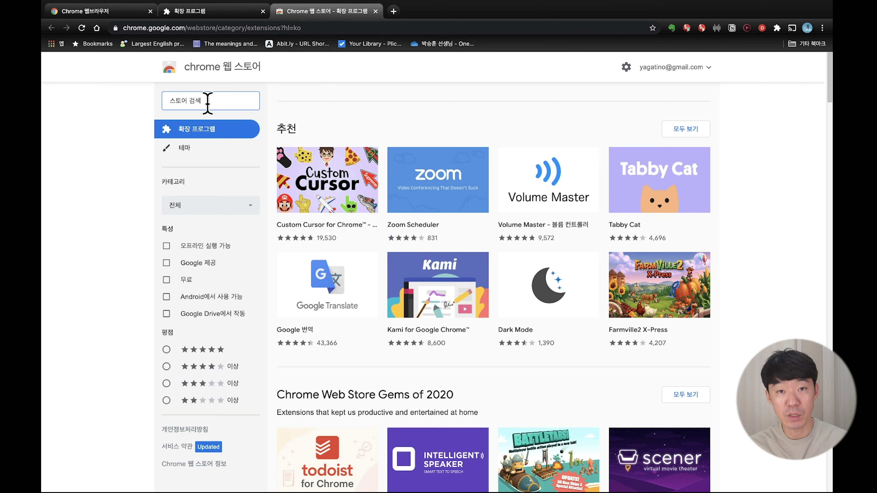
pyautogui.write('ad')
pyautogui.press('Return')
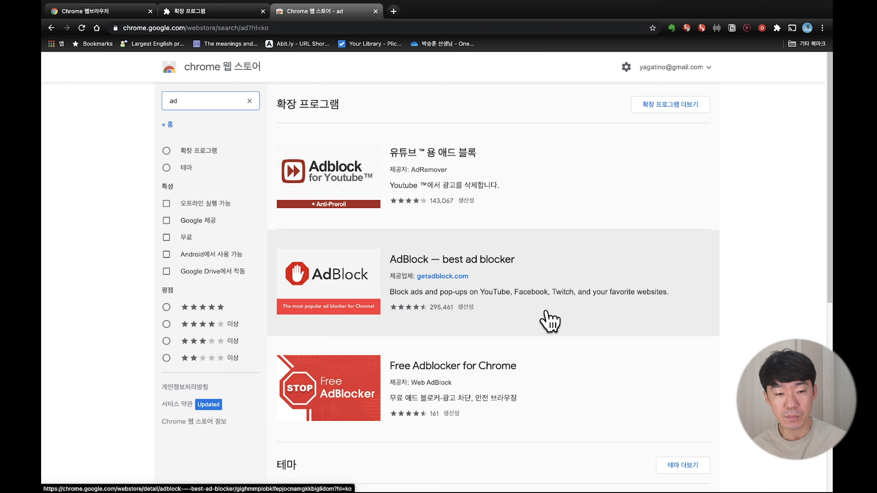
# - Add the "AdBlock — best ad blocker" extension to Chrome and close its payment request page
pyautogui.click(349, 292)
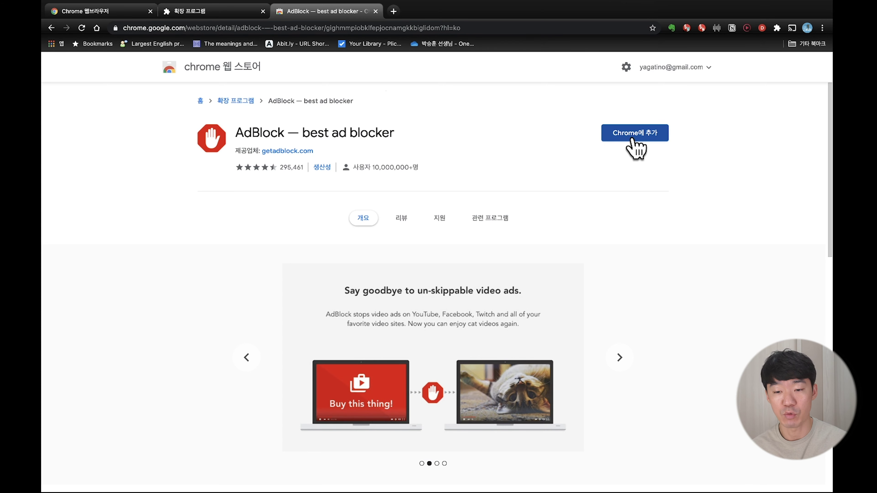
pyautogui.click(635, 147)
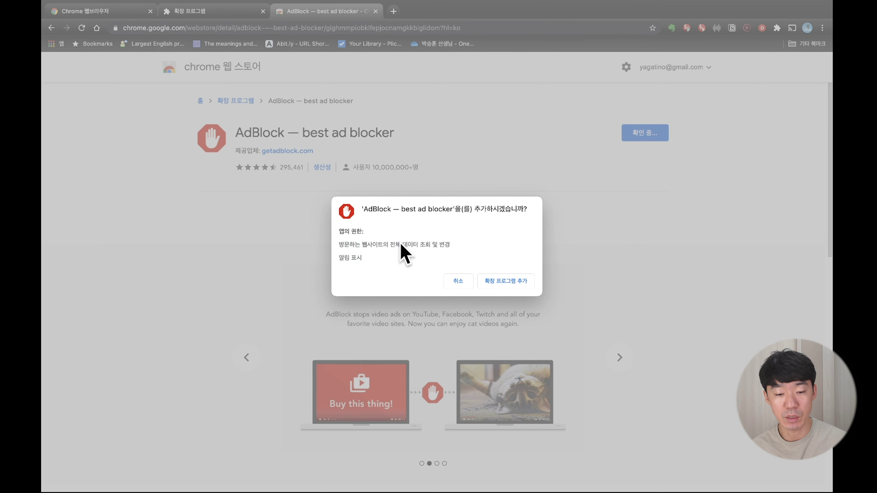
pyautogui.click(513, 283)
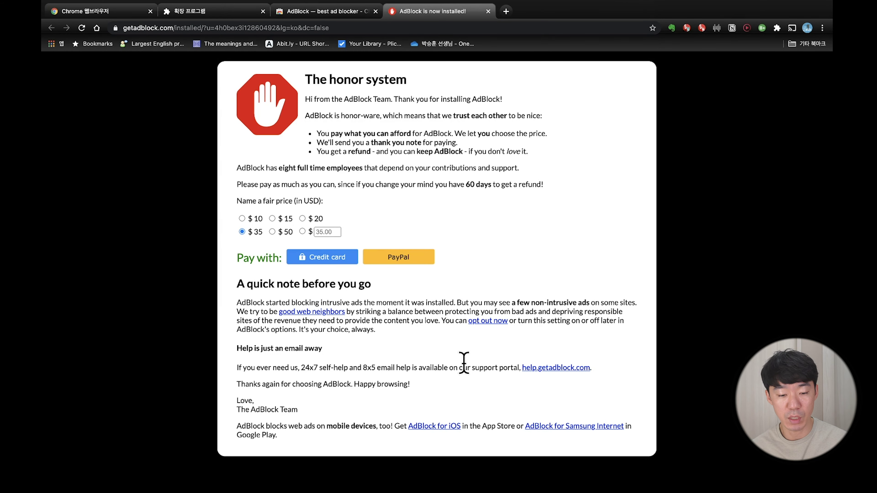
pyautogui.click(488, 12)
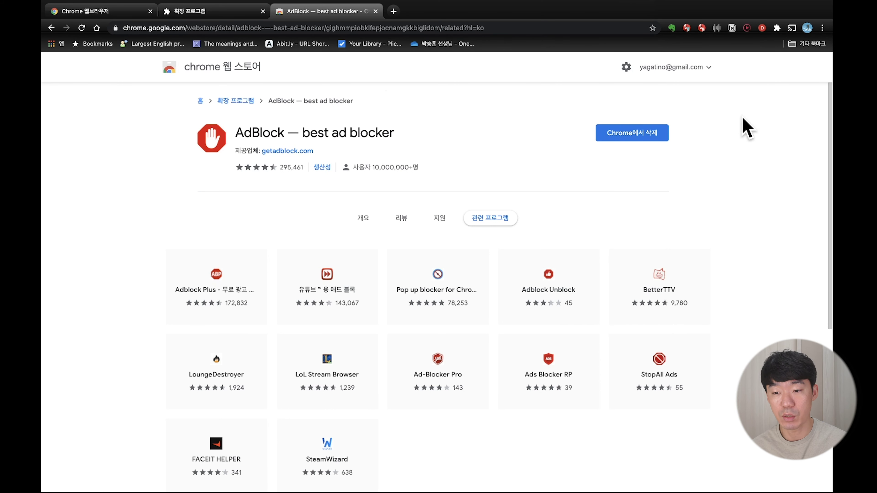
# - Check the list of installed extensions and open the options for the pinned Notion Web Clipper
pyautogui.click(777, 28)
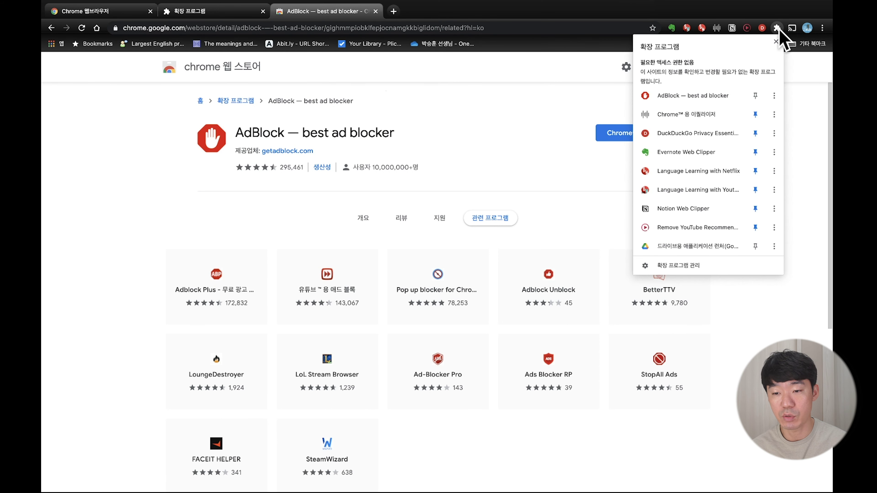
pyautogui.click(810, 104)
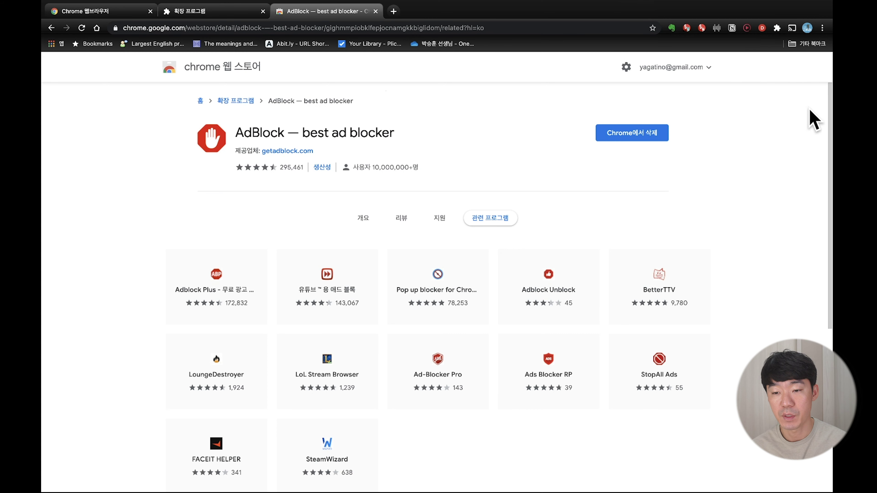
pyautogui.rightClick(732, 28)
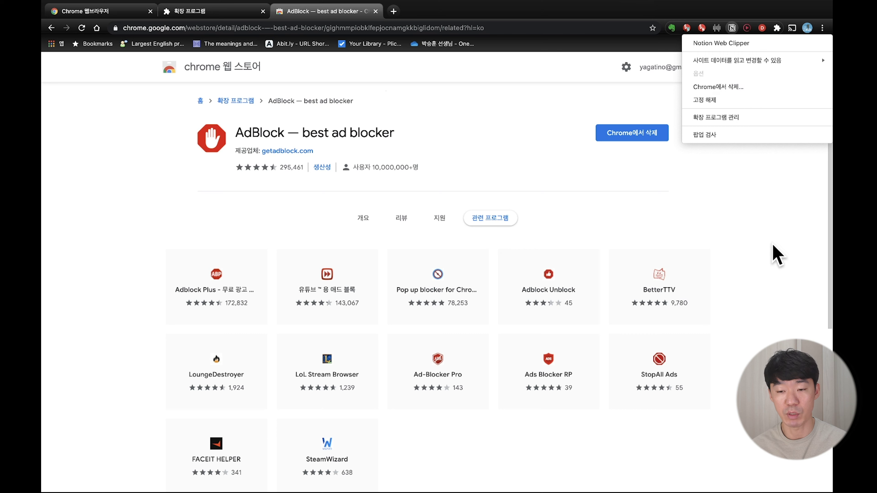
# - Dismiss the Notion Web Clipper options, open the clipper from its pinned icon to view it, and close it
pyautogui.click(781, 268)
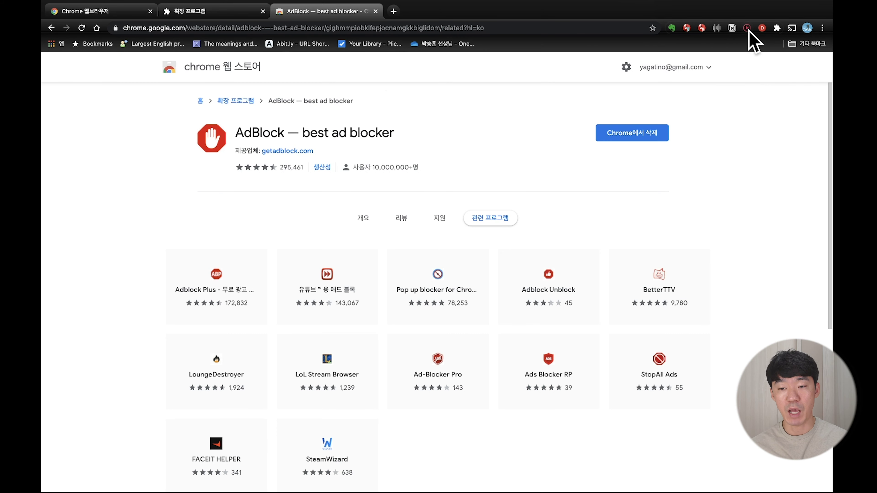
pyautogui.click(732, 29)
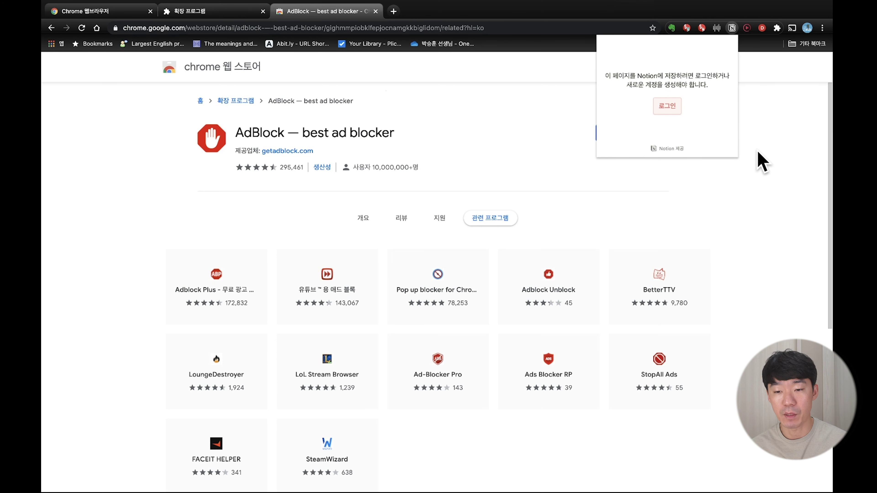
pyautogui.click(761, 162)
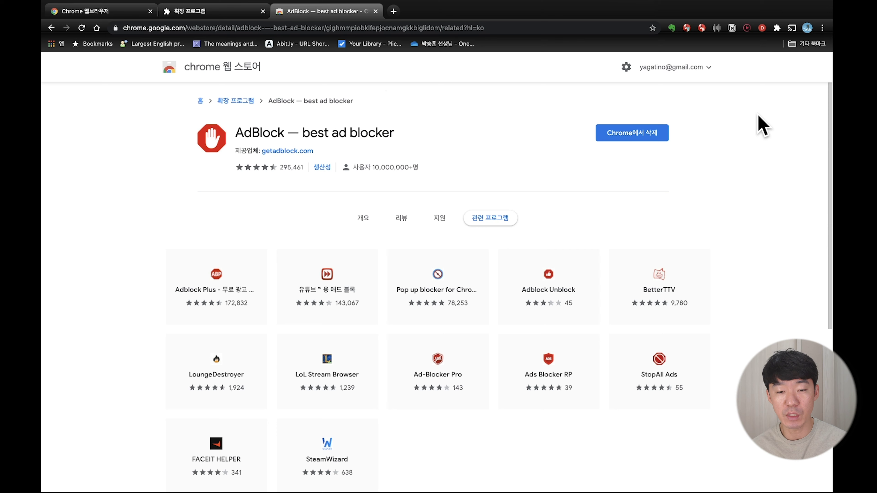
# - Pin the "AdBlock — best ad blocker" extension to the toolbar and close the extensions list
pyautogui.click(777, 28)
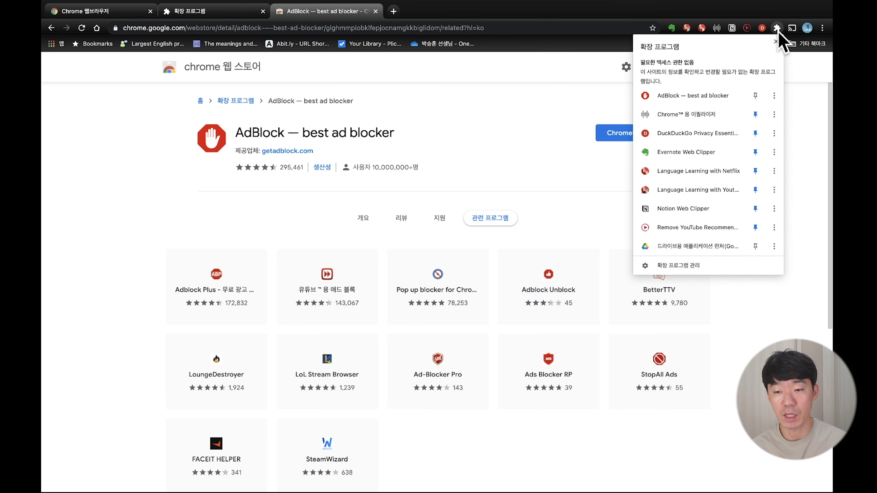
pyautogui.click(755, 95)
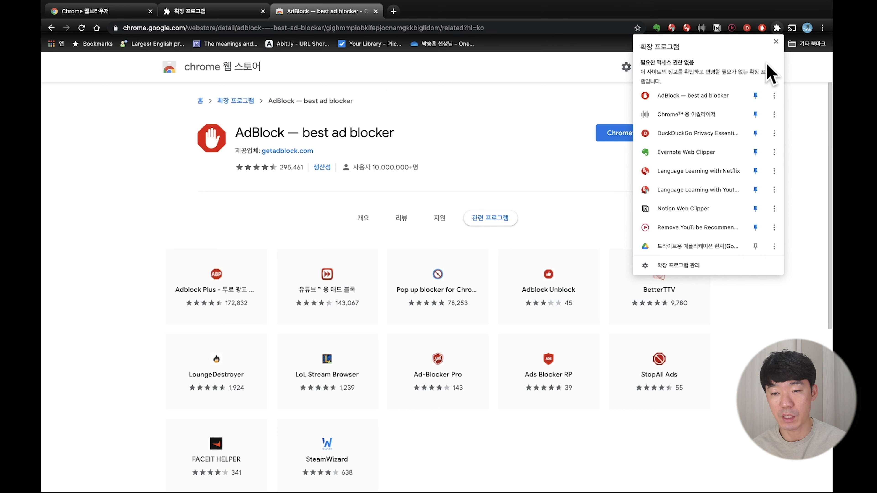
pyautogui.click(793, 136)
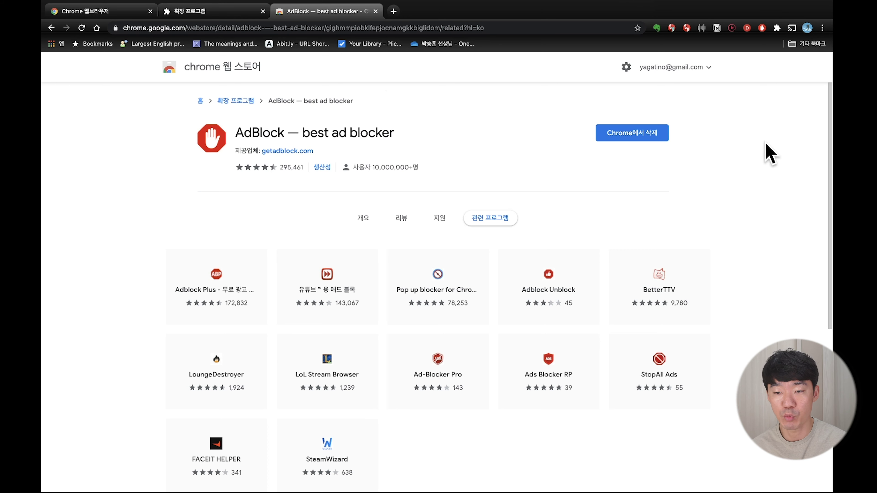
# - Unpin AdBlock from the toolbar, pin it again, and close the extensions list
pyautogui.click(777, 28)
pyautogui.click(756, 96)
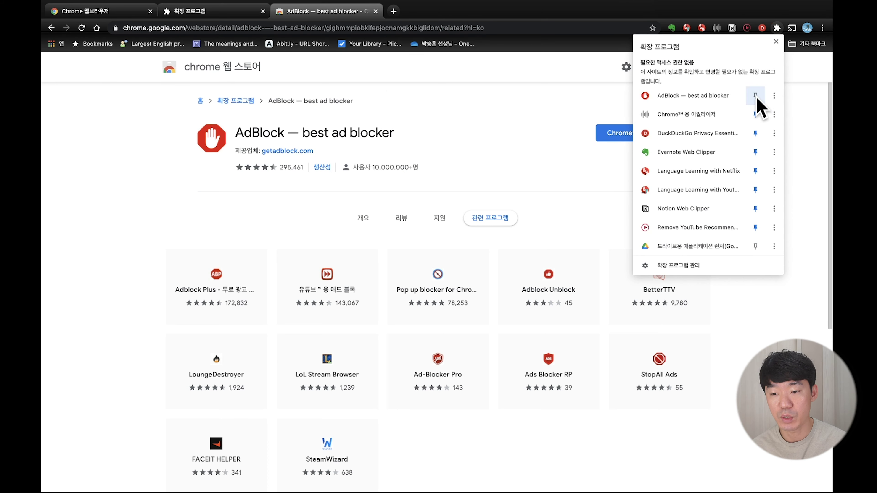
pyautogui.click(793, 133)
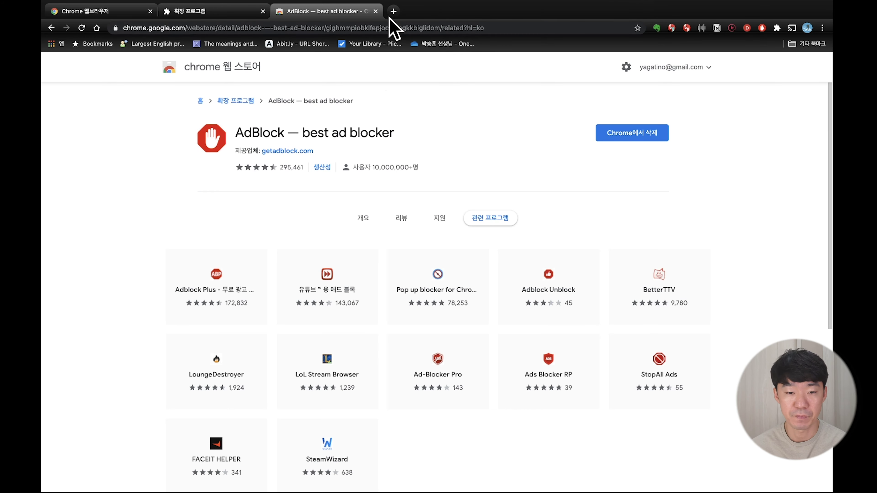
# - Close the AdBlock store page and the extensions page, and open the bookmarked YouGlish site
pyautogui.click(376, 12)
pyautogui.press('super+w')
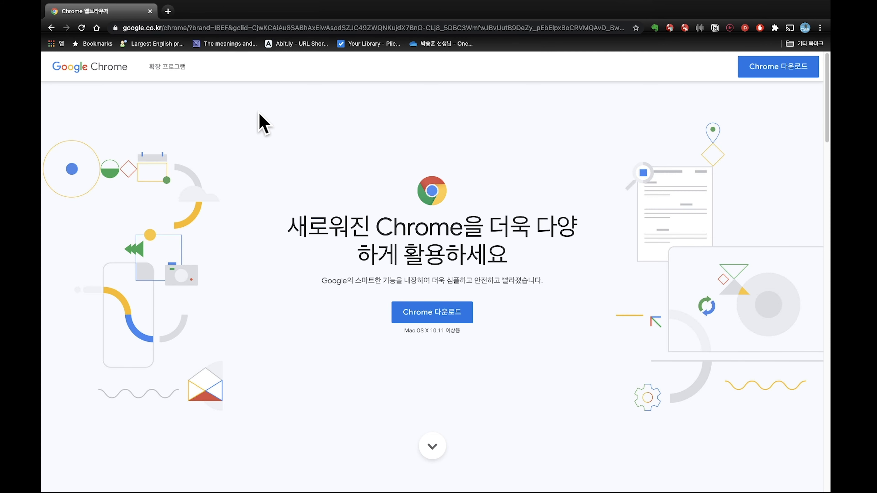
pyautogui.click(168, 44)
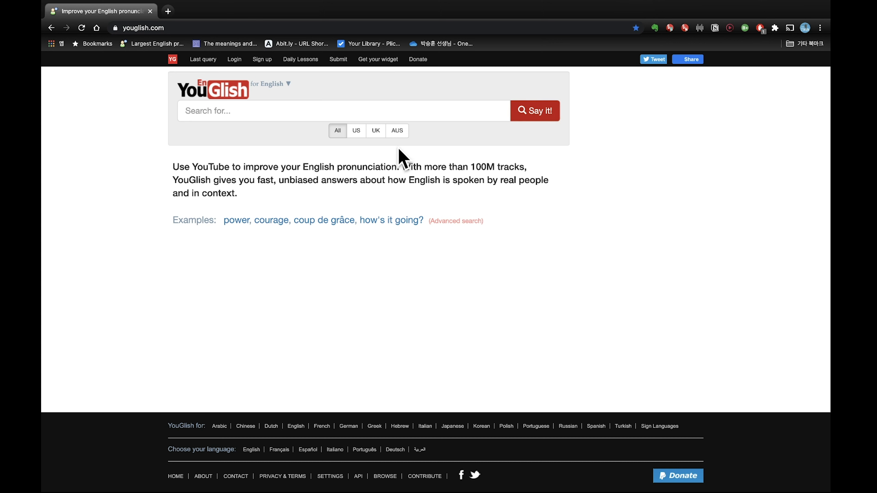
# - Search YouGlish for "advance" and play and pause the first two pronunciation clips
pyautogui.click(279, 114)
pyautogui.write('advance')
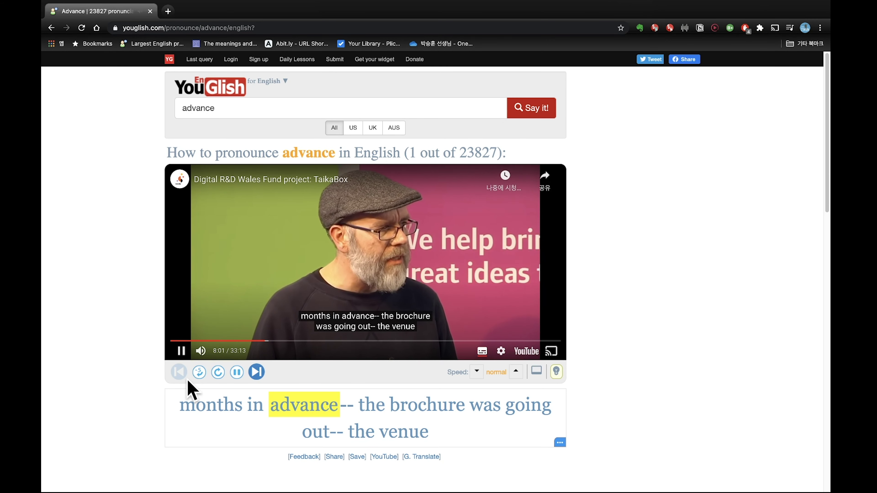
pyautogui.click(182, 353)
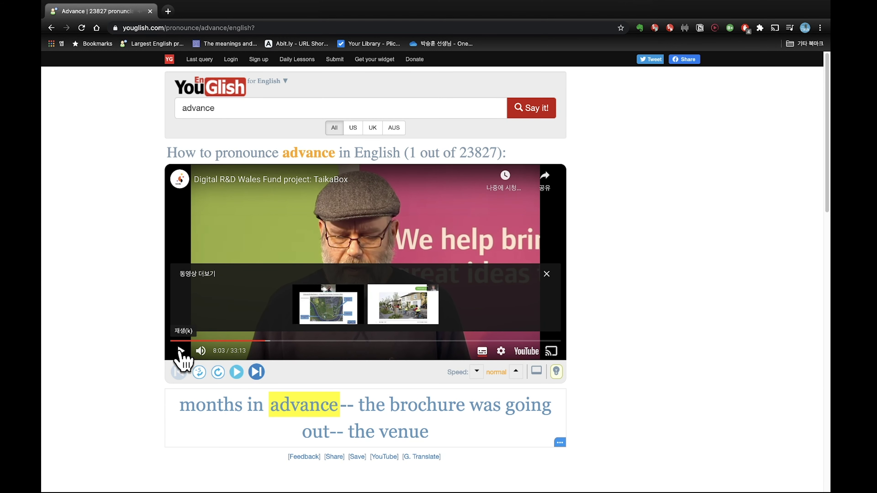
pyautogui.click(181, 352)
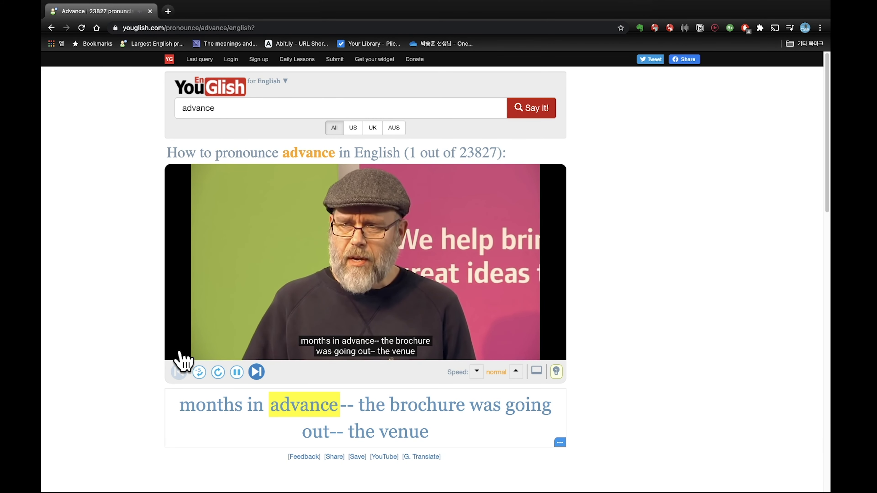
pyautogui.click(180, 357)
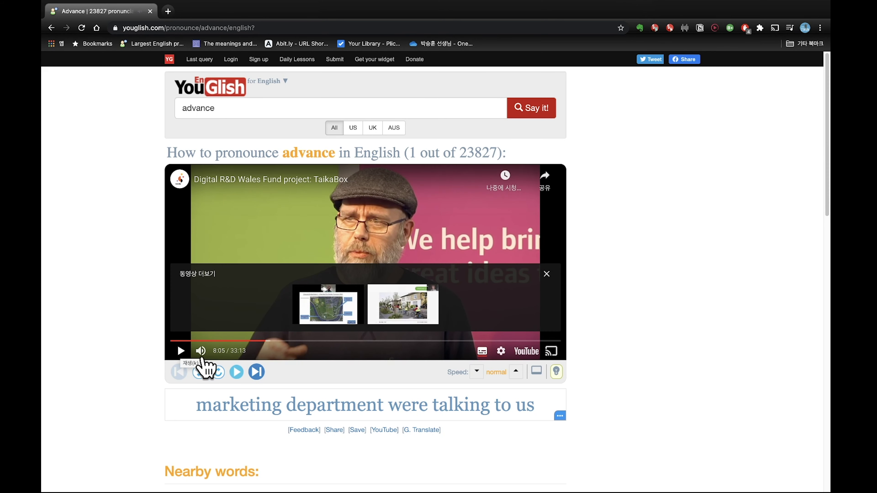
pyautogui.click(256, 372)
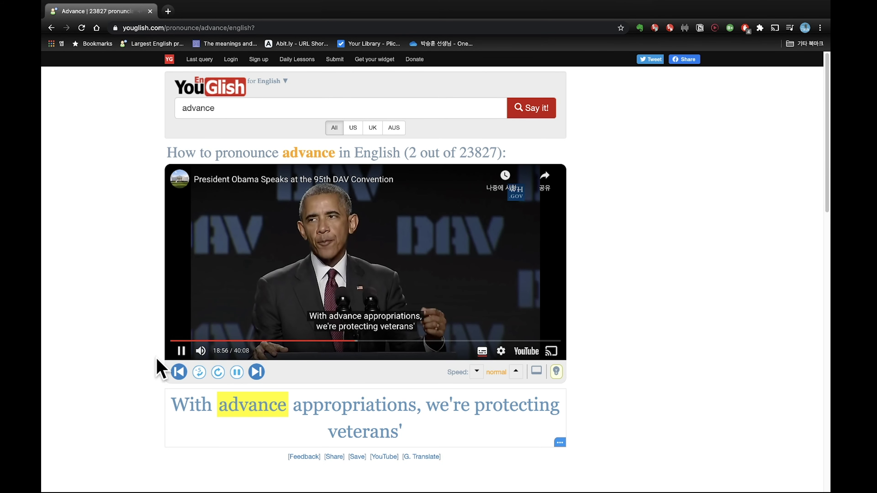
pyautogui.click(180, 351)
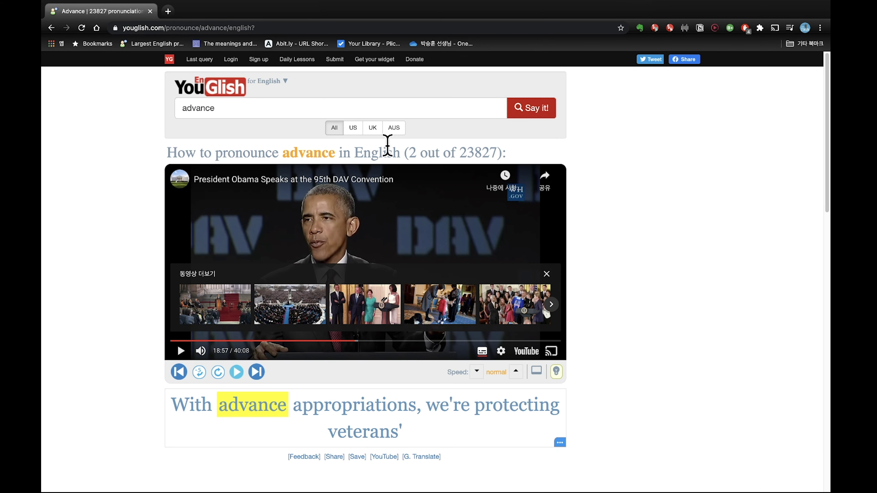
# - Compare the US, UK and AUS pronunciations of "advance", return to all accents, and pause the clip
pyautogui.click(353, 127)
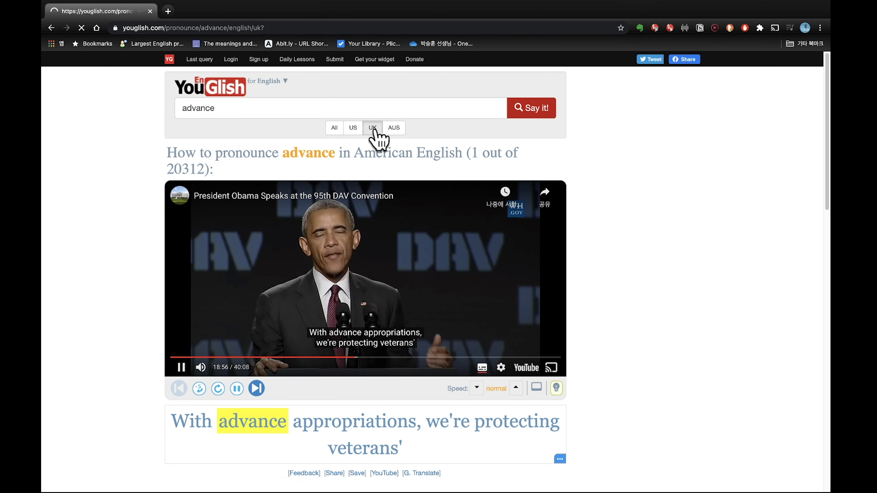
pyautogui.click(372, 128)
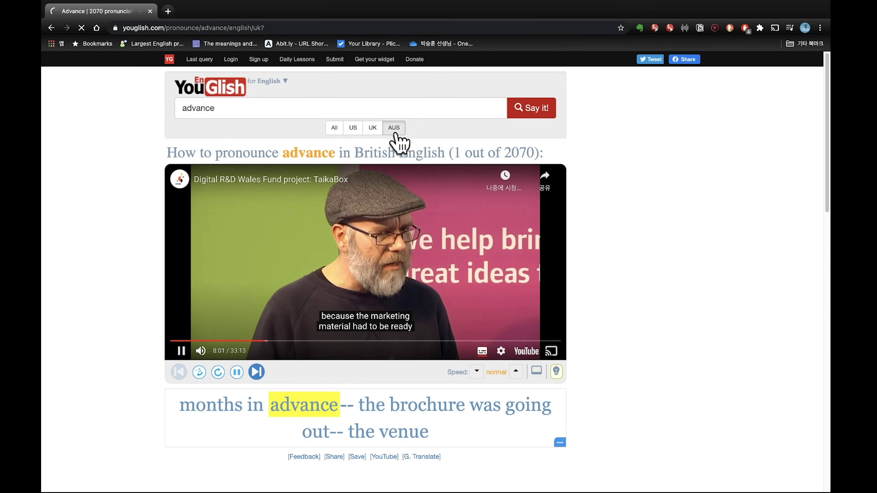
pyautogui.click(395, 132)
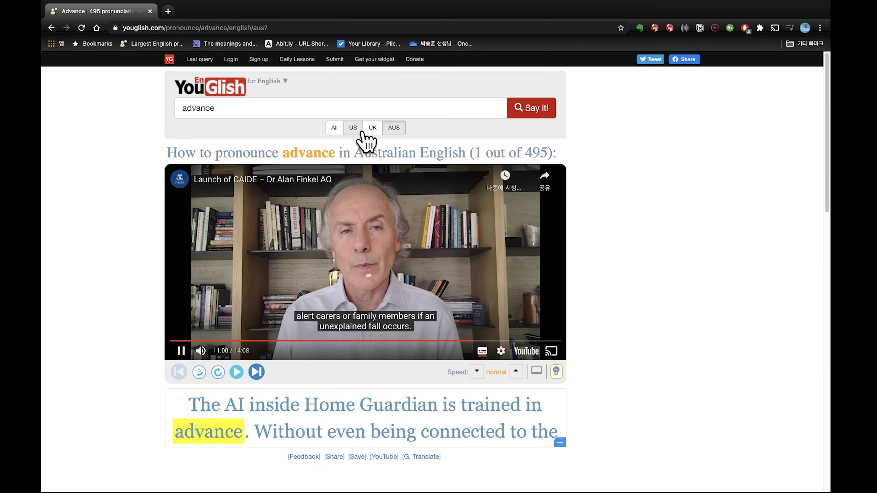
pyautogui.click(335, 130)
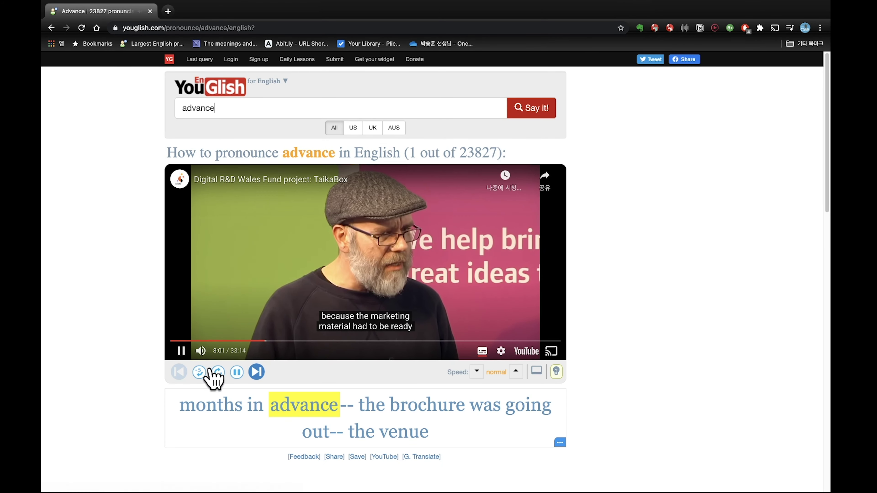
pyautogui.click(186, 355)
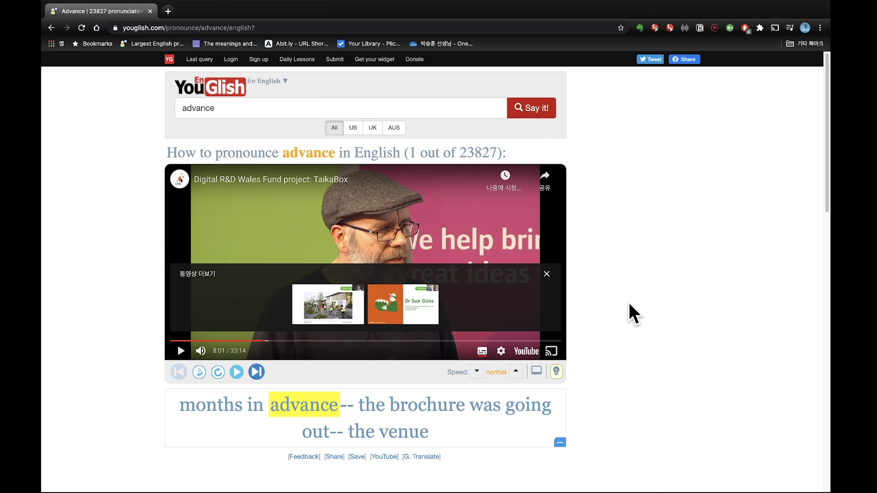
# - Review the nearby words and phonetic notes for "advance" and return to the YouGlish home page
pyautogui.scroll(-10, 634, 314)
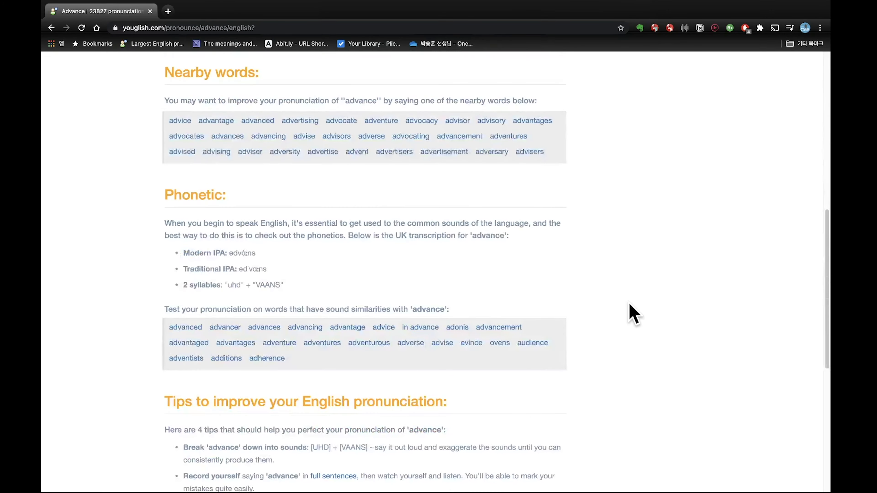
pyautogui.scroll(10, 634, 315)
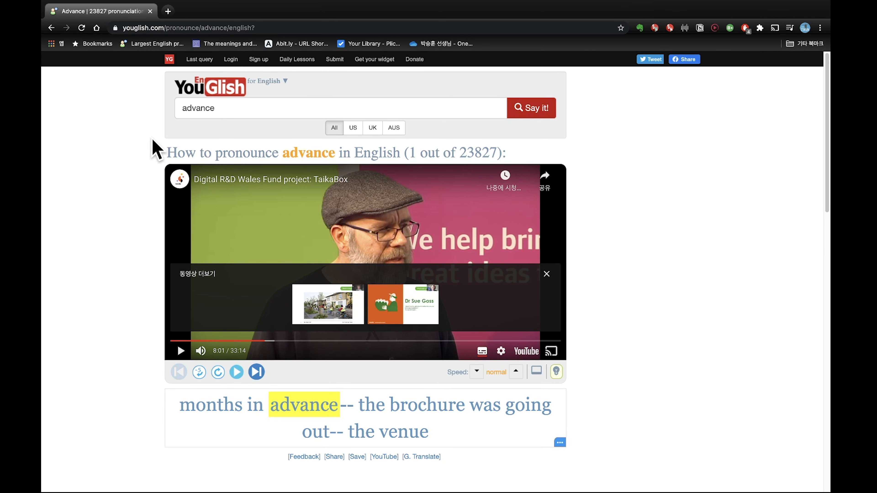
pyautogui.click(199, 99)
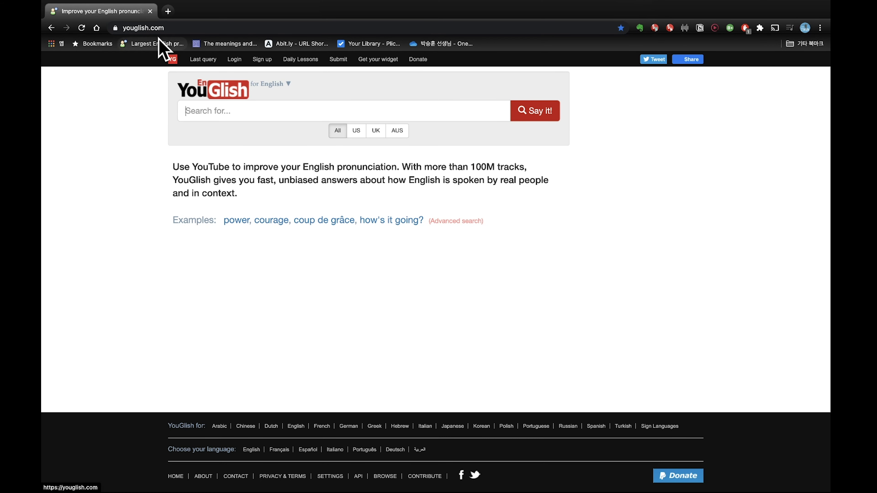
# - Add the YouGlish home page to the start of the bookmarks bar, and delete that new bookmark
pyautogui.moveTo(116, 28); pyautogui.dragTo(142, 44)
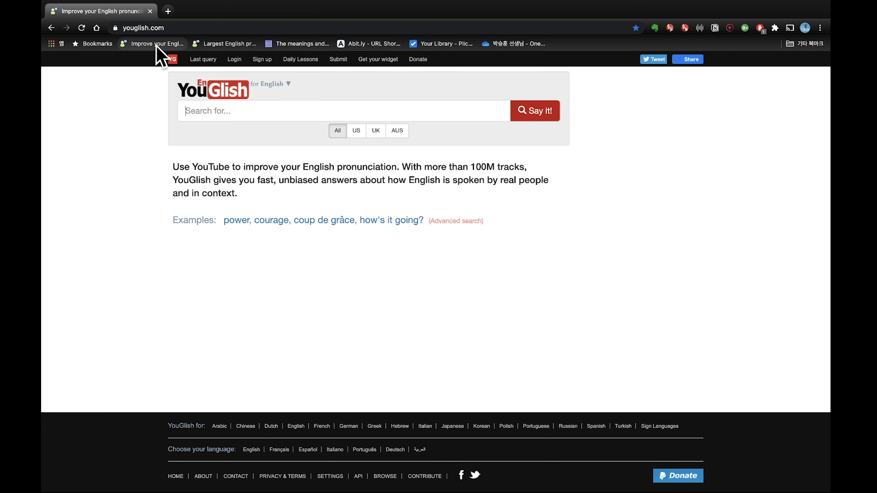
pyautogui.rightClick(156, 46)
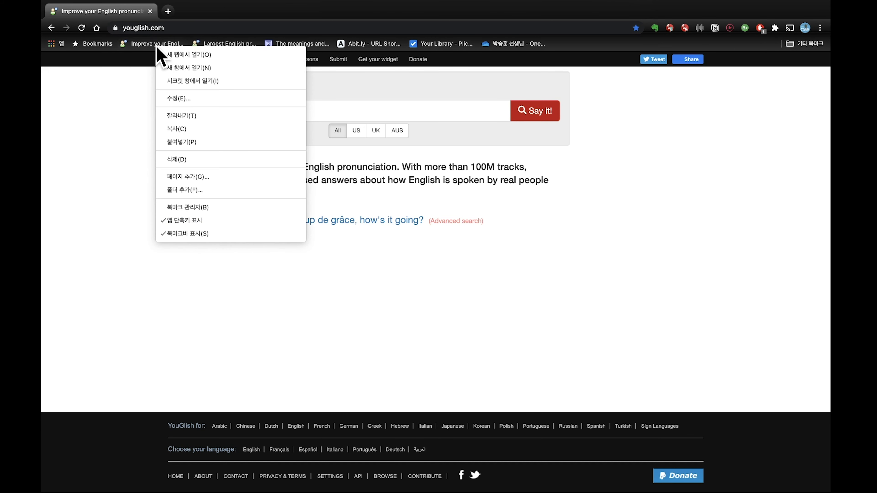
pyautogui.click(205, 160)
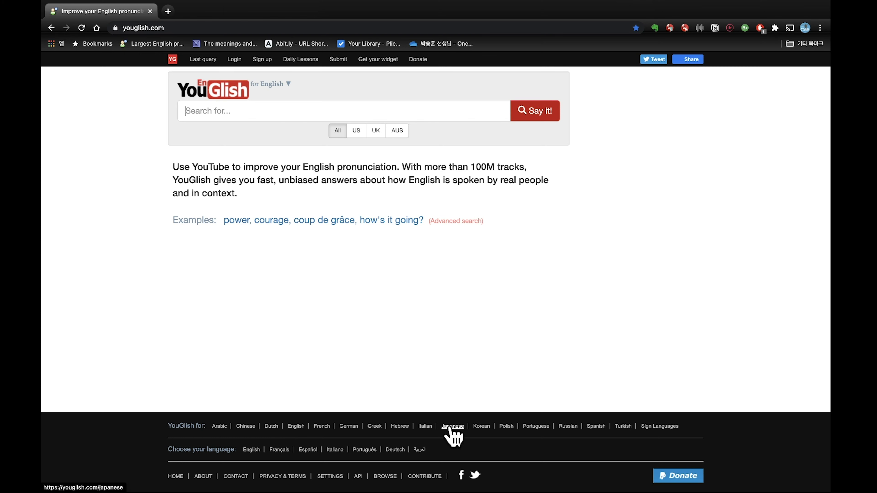
# - Switch YouGlish to Korean and search for the pronunciation of "가족"
pyautogui.click(481, 427)
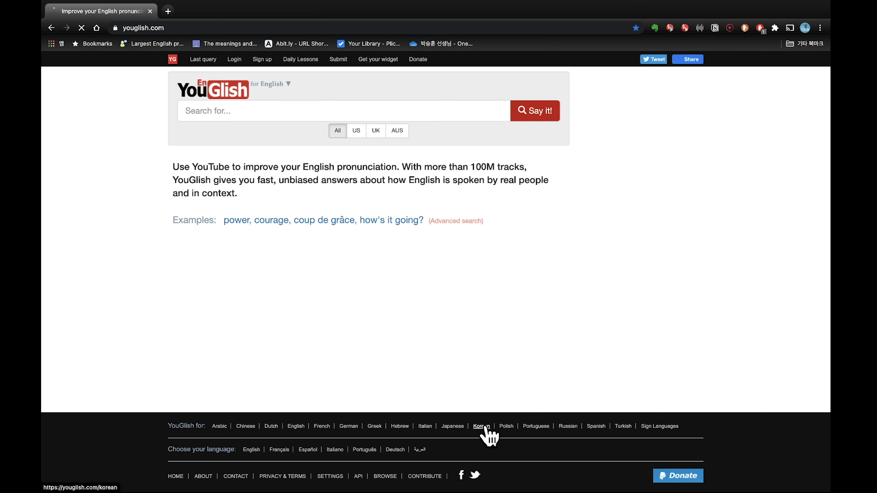
pyautogui.click(228, 114)
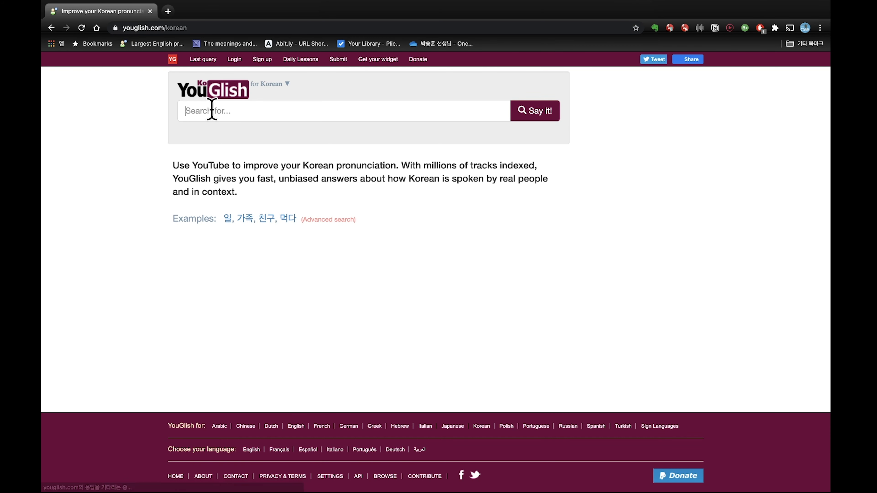
pyautogui.write('rkw')
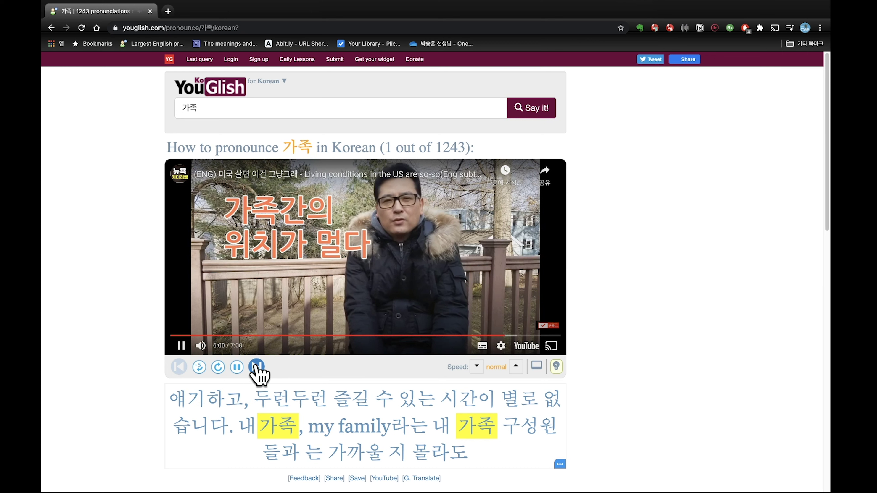
# - Skip ahead to the third "가족" pronunciation clip and pause it
pyautogui.click(256, 367)
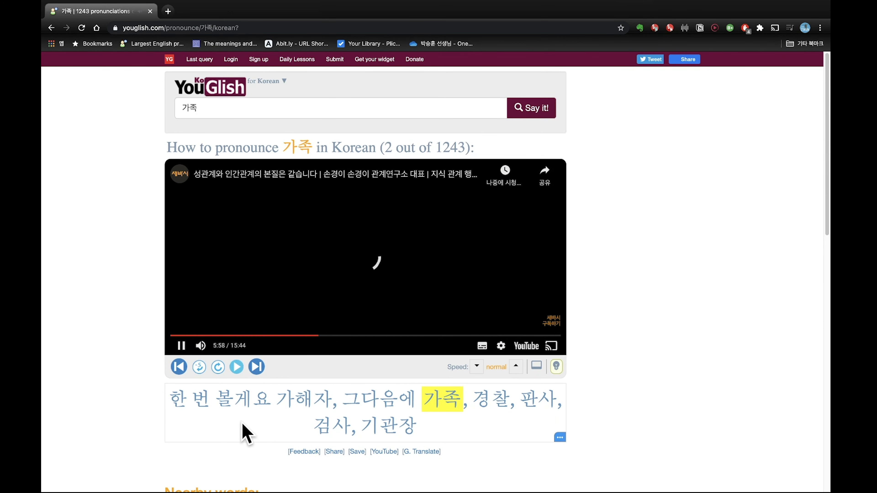
pyautogui.click(256, 369)
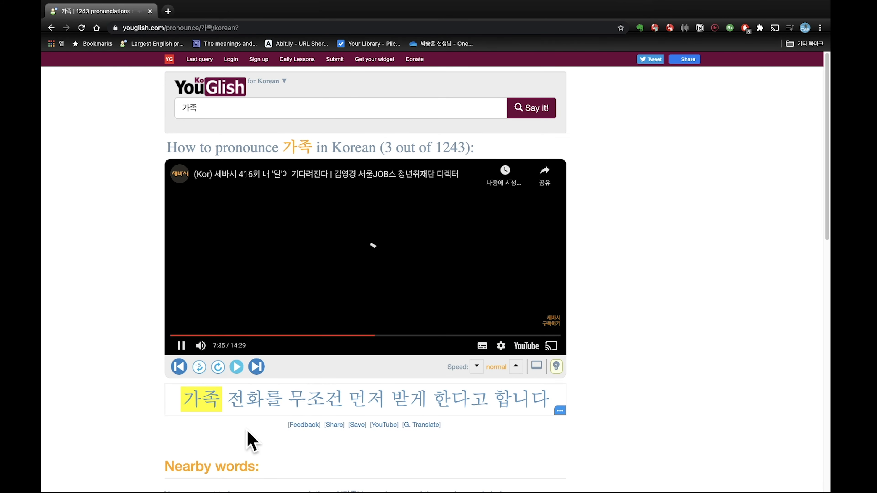
pyautogui.click(181, 347)
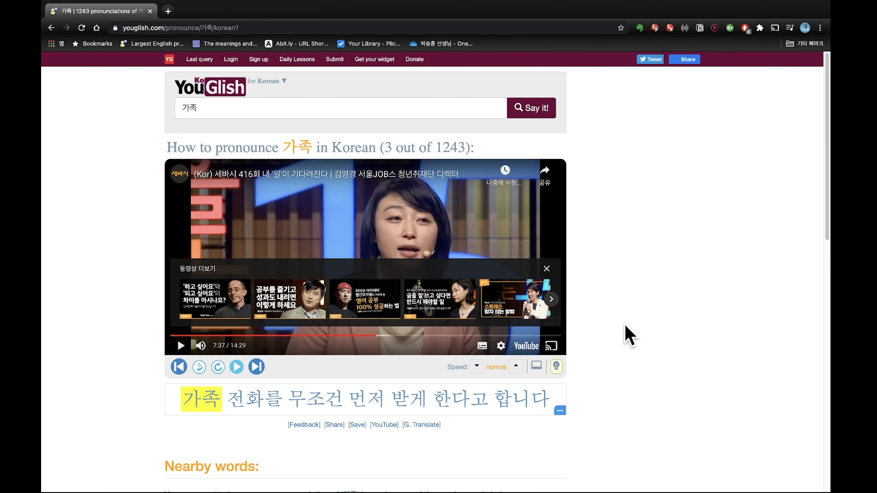
# - Look through the rest of the "가족" page, and open the bookmarked Phrase Finder site, phrases.org.uk
pyautogui.scroll(-3, 626, 337)
pyautogui.scroll(-15, 627, 337)
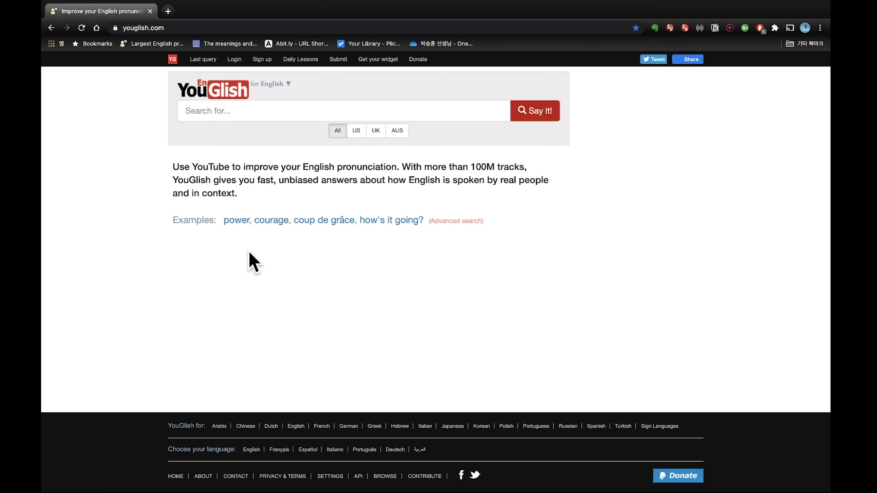
pyautogui.click(219, 39)
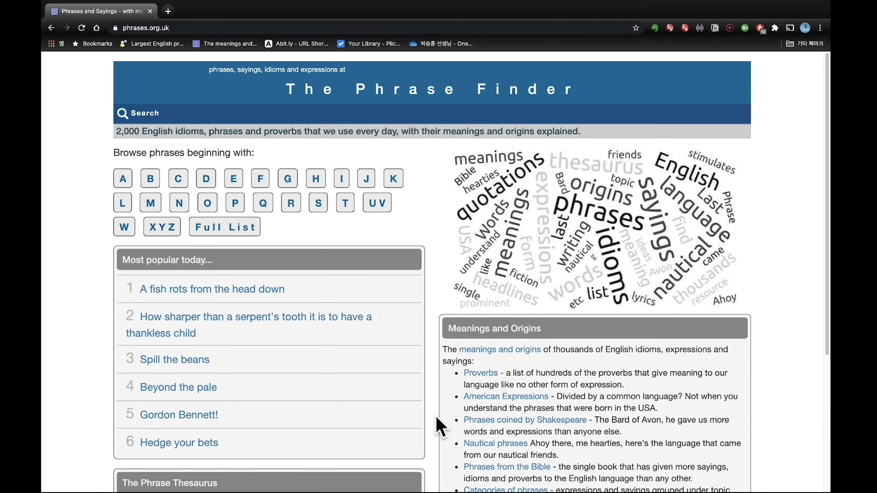
# - Browse the Phrase Finder home page, open the popular phrase "Spill the beans", and look through its meaning and origin
pyautogui.scroll(-5, 439, 427)
pyautogui.scroll(5, 438, 426)
pyautogui.scroll(-3, 438, 427)
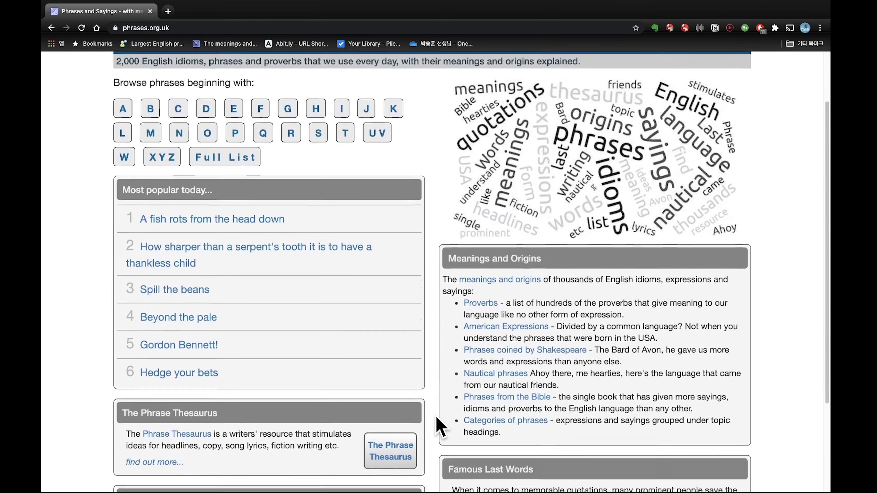
pyautogui.scroll(-1, 438, 426)
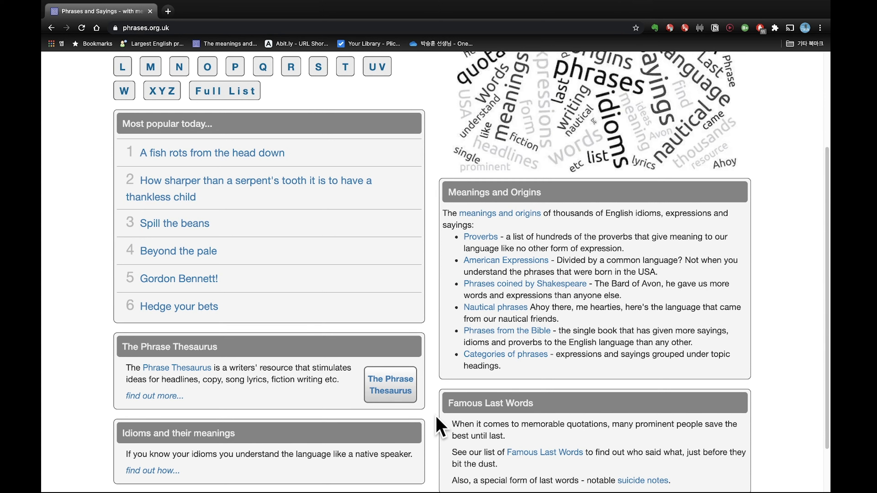
pyautogui.scroll(1, 438, 353)
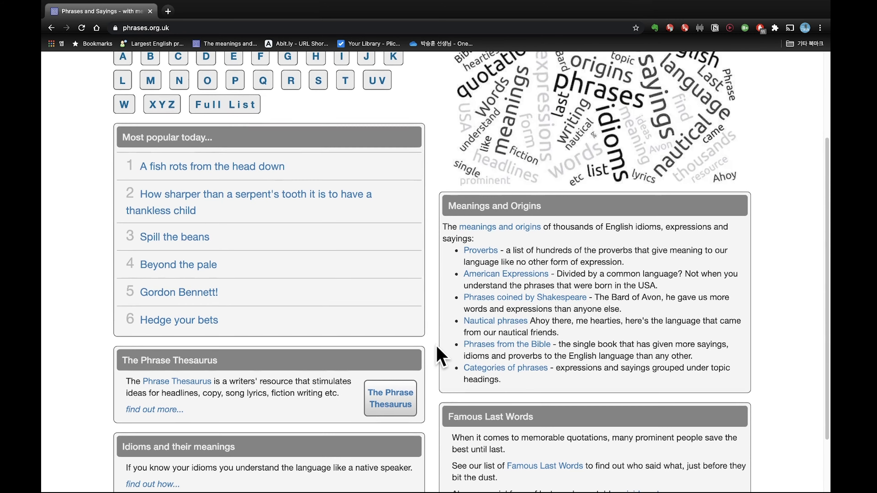
pyautogui.scroll(2, 429, 321)
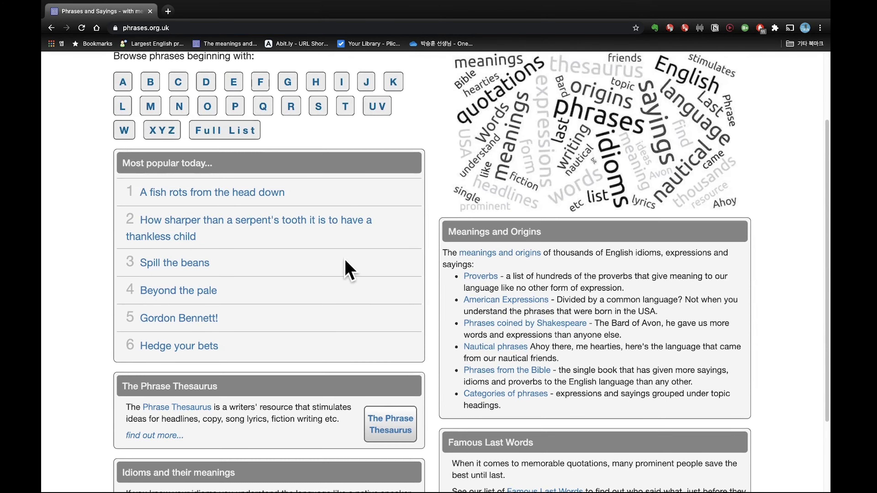
pyautogui.click(195, 265)
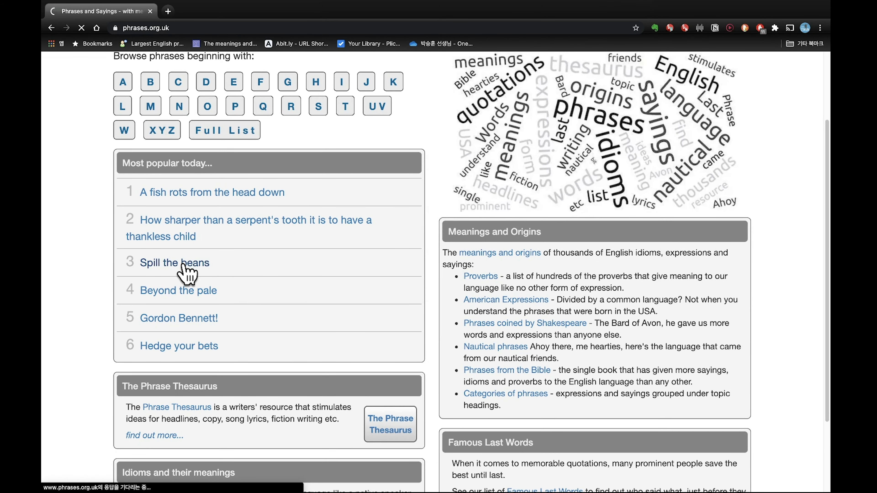
pyautogui.scroll(-8, 408, 310)
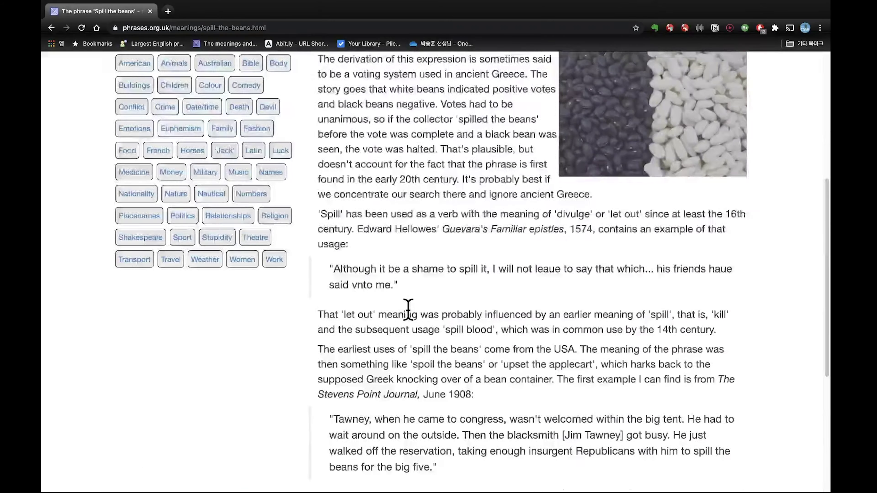
pyautogui.scroll(-7, 408, 310)
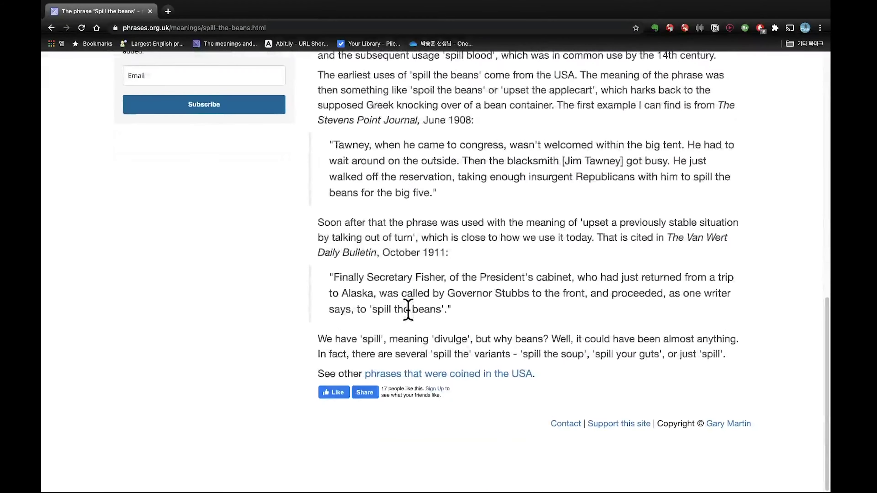
pyautogui.scroll(16, 408, 309)
pyautogui.scroll(-1, 408, 309)
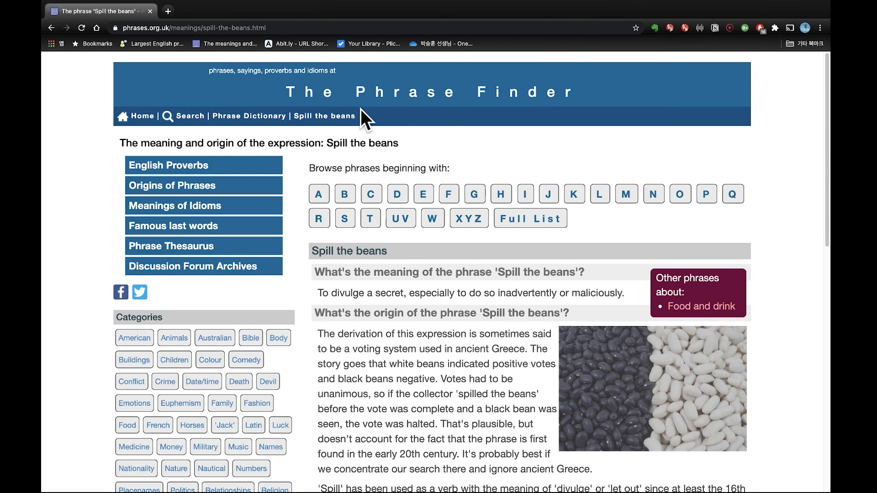
# - Open the Phrase Finder's site search and search for "siver"
pyautogui.click(192, 117)
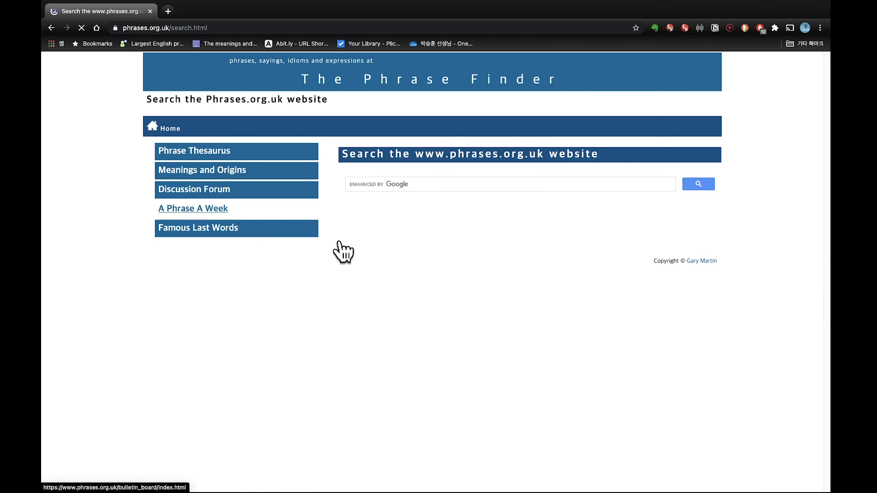
pyautogui.click(451, 181)
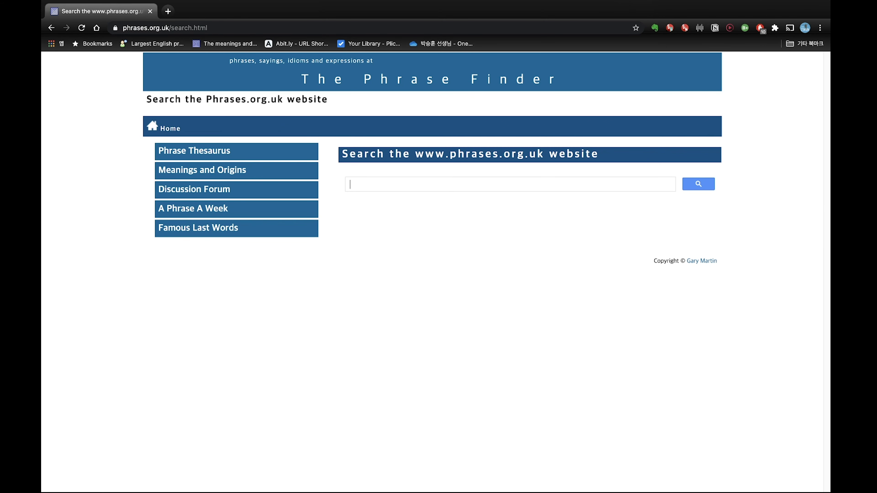
pyautogui.write('siver')
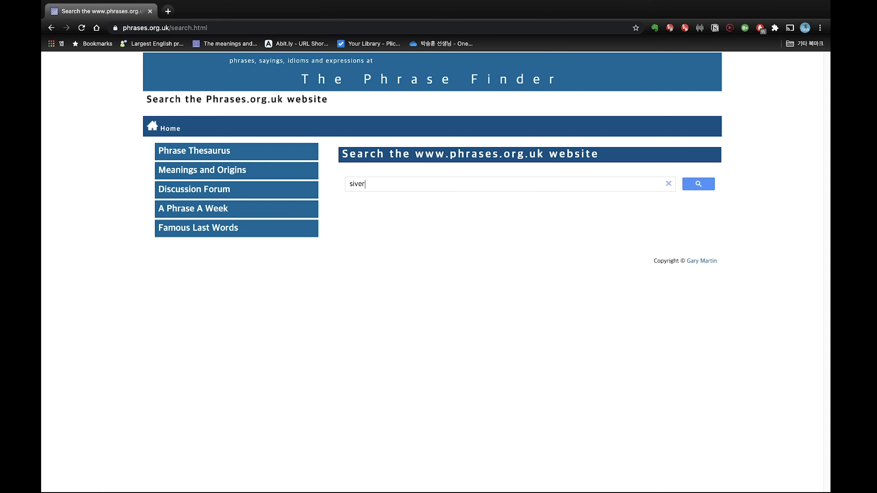
pyautogui.press('Return')
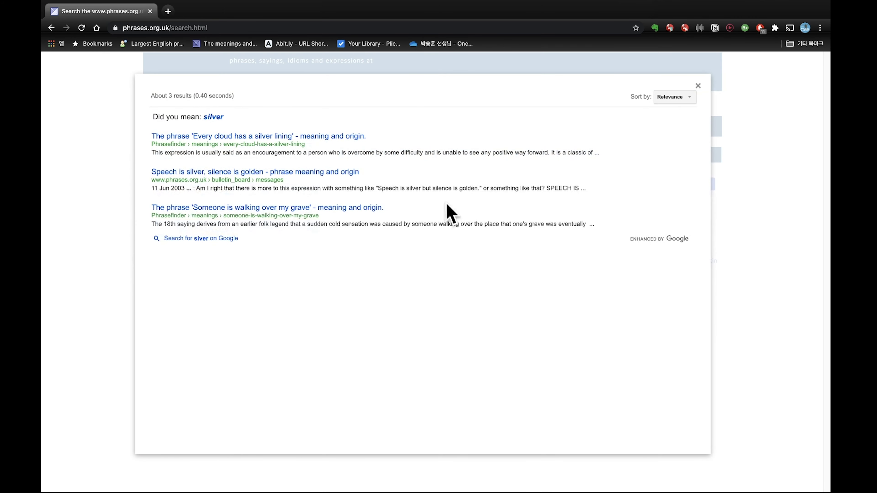
# - Open the search result for "Every cloud has a silver lining" and look through its meaning and origin
pyautogui.click(317, 141)
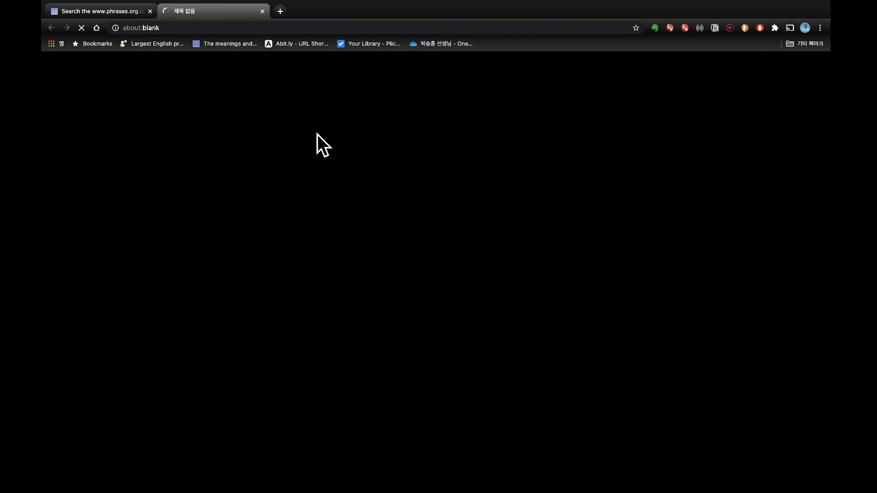
pyautogui.scroll(-3, 442, 371)
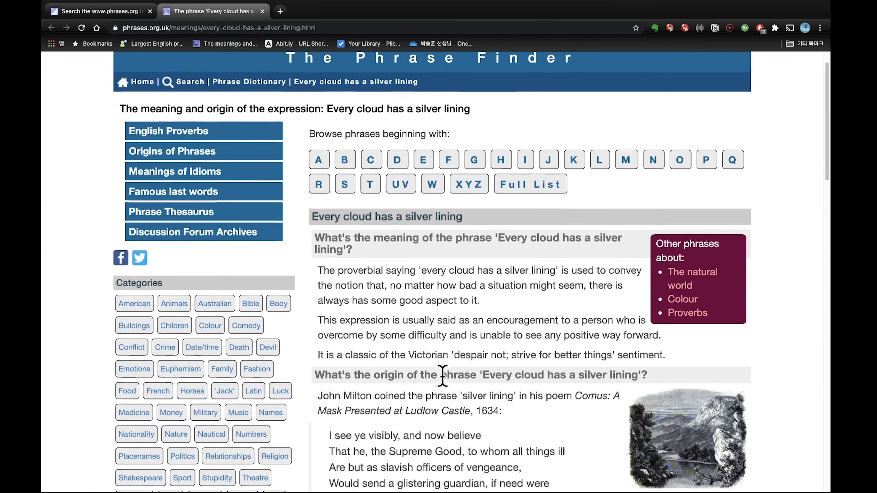
pyautogui.scroll(-10, 444, 386)
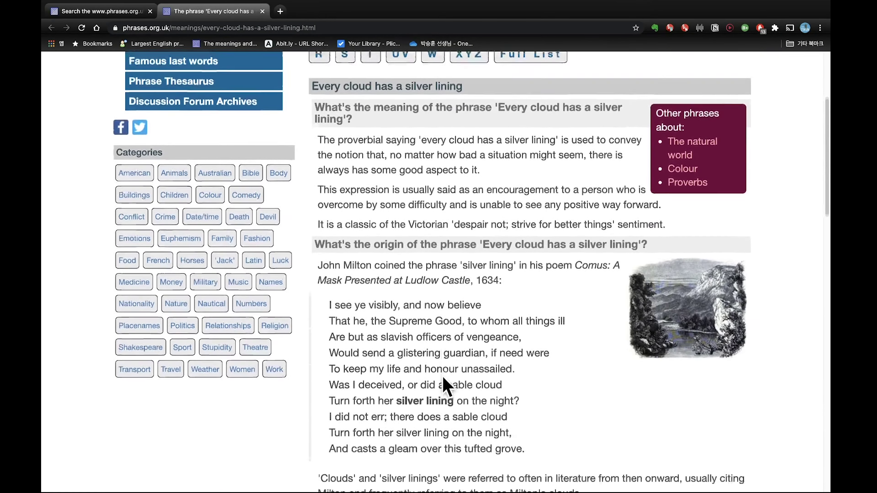
pyautogui.scroll(-10, 443, 377)
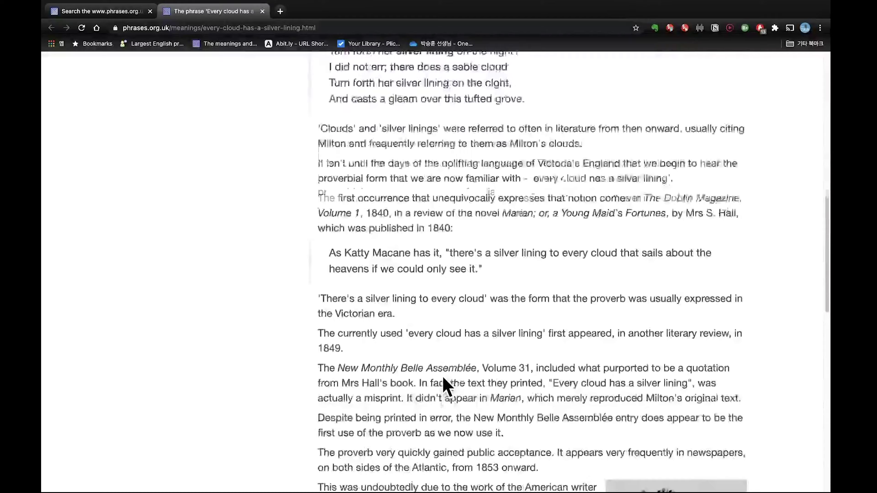
pyautogui.scroll(20, 443, 376)
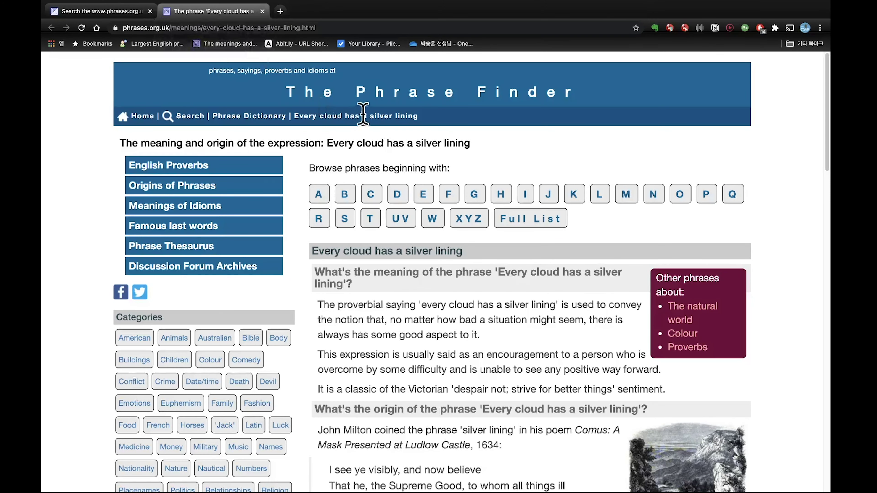
# - Return to the Phrase Finder home page, add it to the bookmarks bar, and delete that new bookmark
pyautogui.click(306, 98)
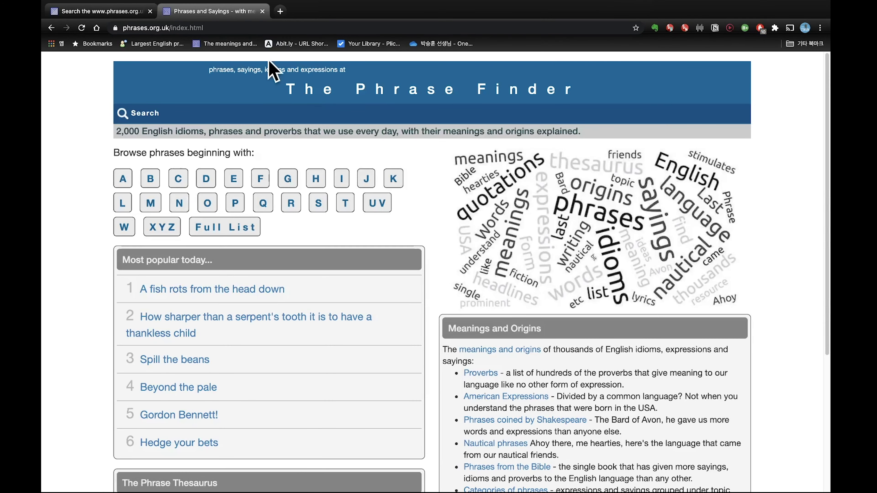
pyautogui.moveTo(115, 28); pyautogui.dragTo(191, 49)
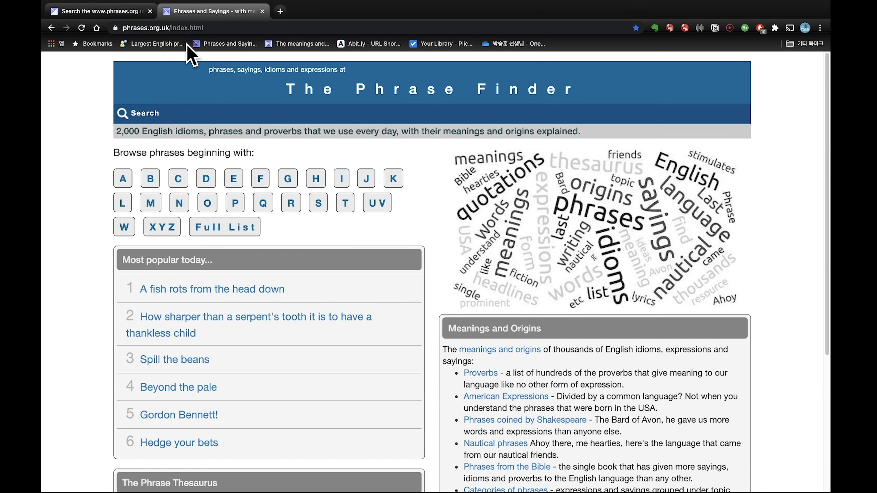
pyautogui.rightClick(217, 45)
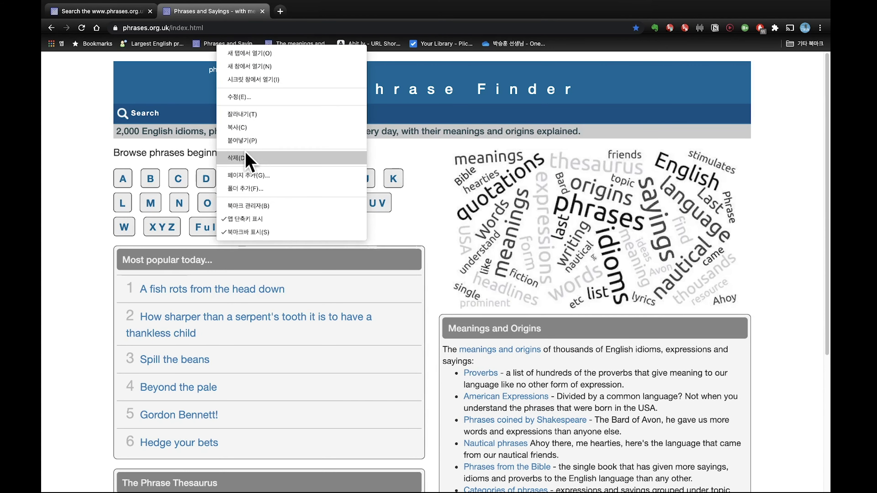
pyautogui.click(247, 159)
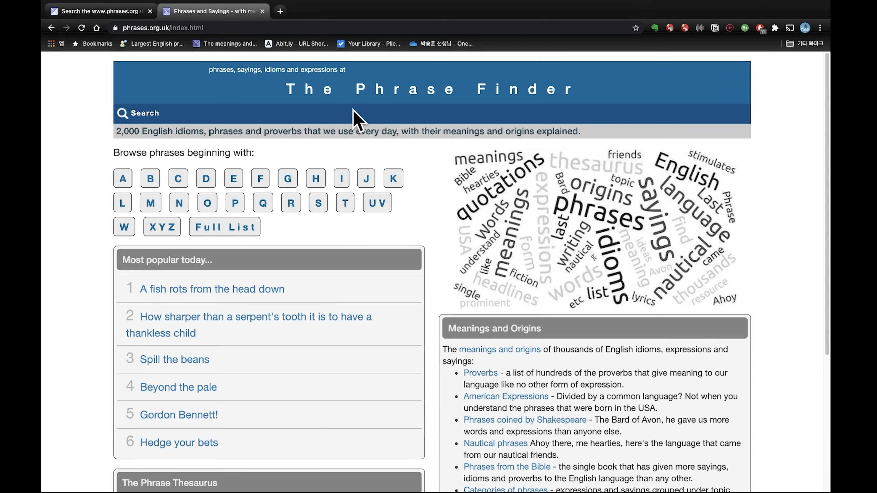
# - Open the bookmarked Abit.ly URL shortener, and reopen the "Every cloud has a silver lining" article from the phrase search results
pyautogui.click(292, 45)
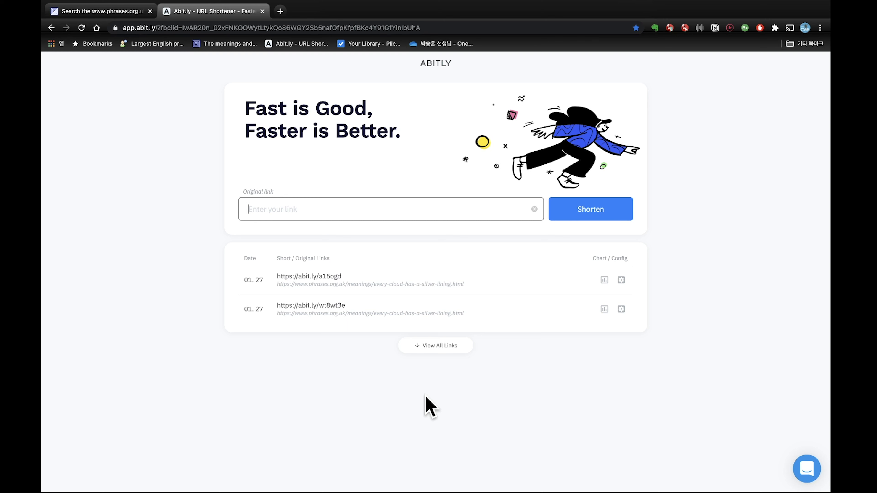
pyautogui.click(108, 14)
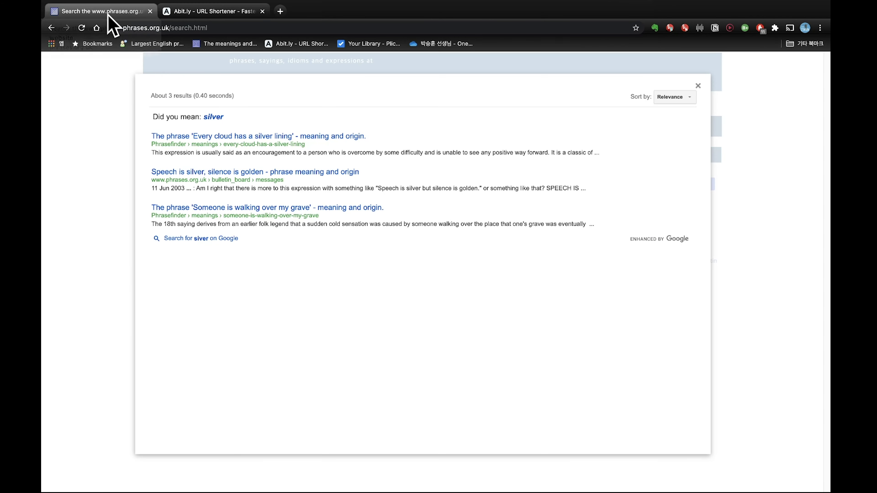
pyautogui.click(305, 135)
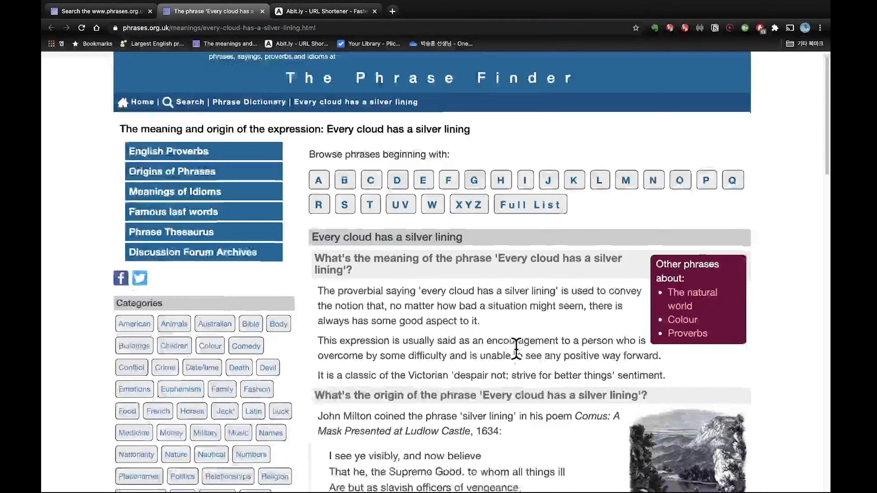
pyautogui.scroll(-10, 516, 349)
pyautogui.scroll(5, 521, 359)
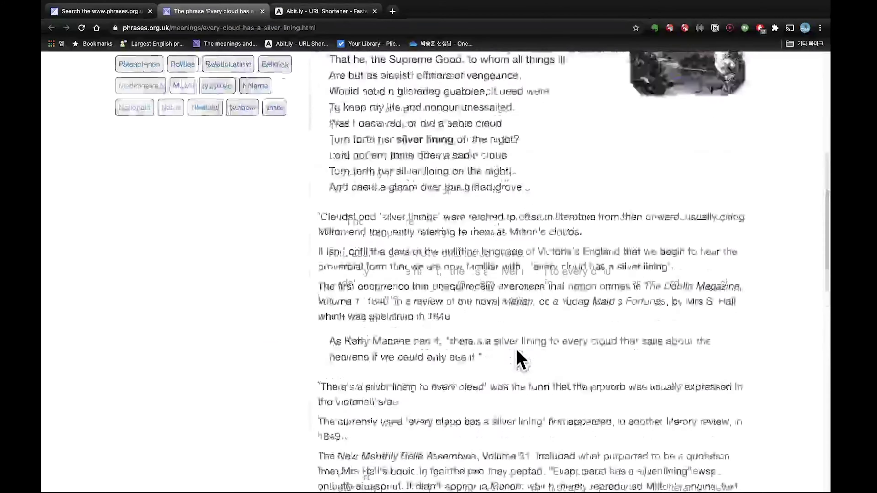
pyautogui.scroll(8, 521, 359)
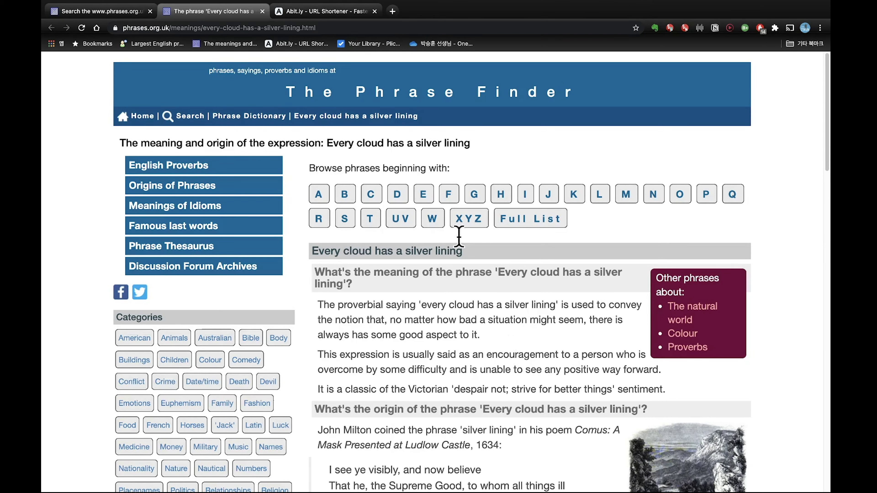
# - Copy the web address of the "Every cloud has a silver lining" article and shorten it with Abit.ly
pyautogui.click(342, 27)
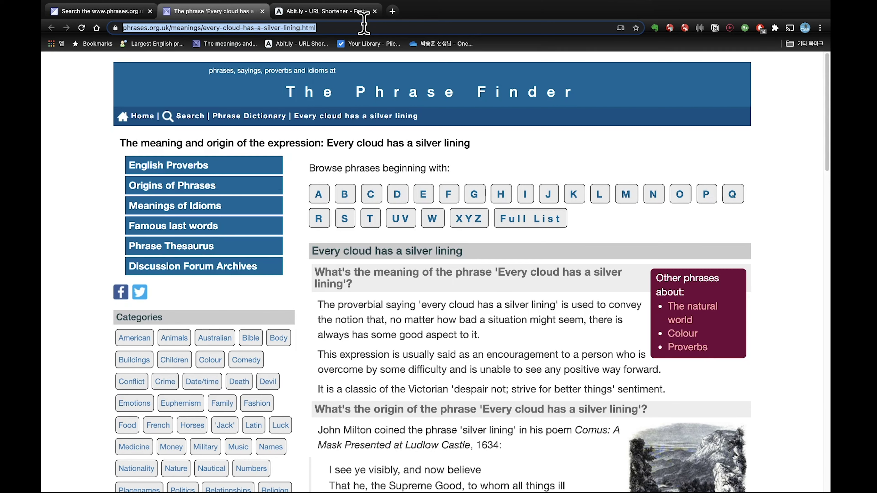
pyautogui.rightClick(306, 28)
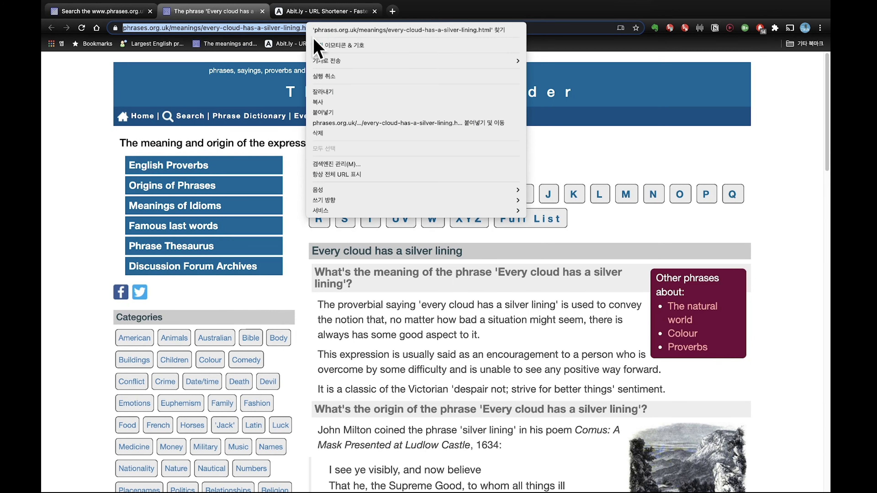
pyautogui.click(333, 103)
pyautogui.click(312, 12)
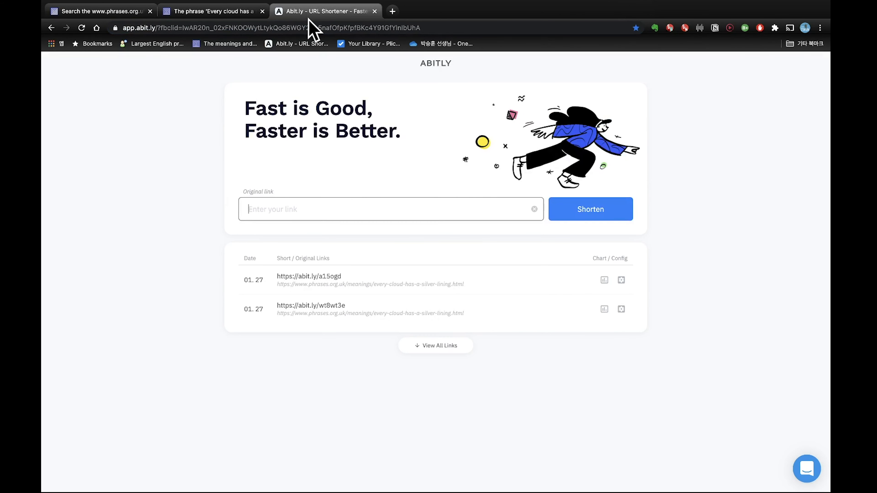
pyautogui.rightClick(329, 208)
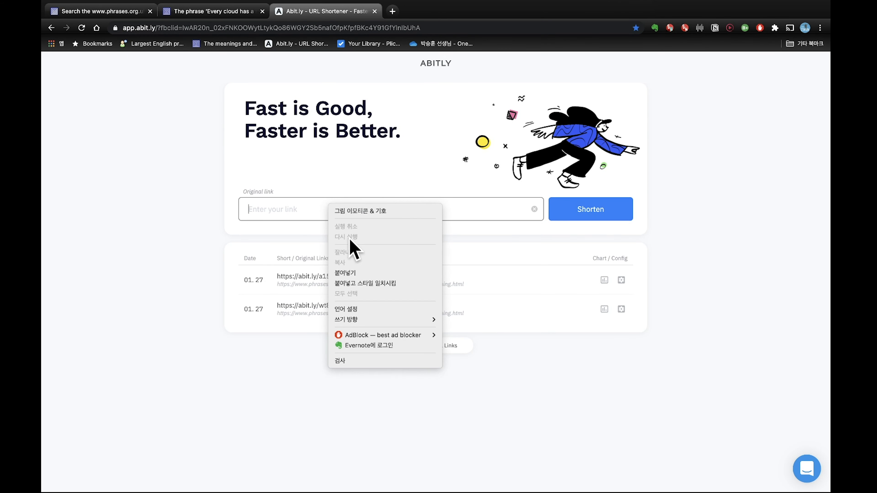
pyautogui.click(357, 275)
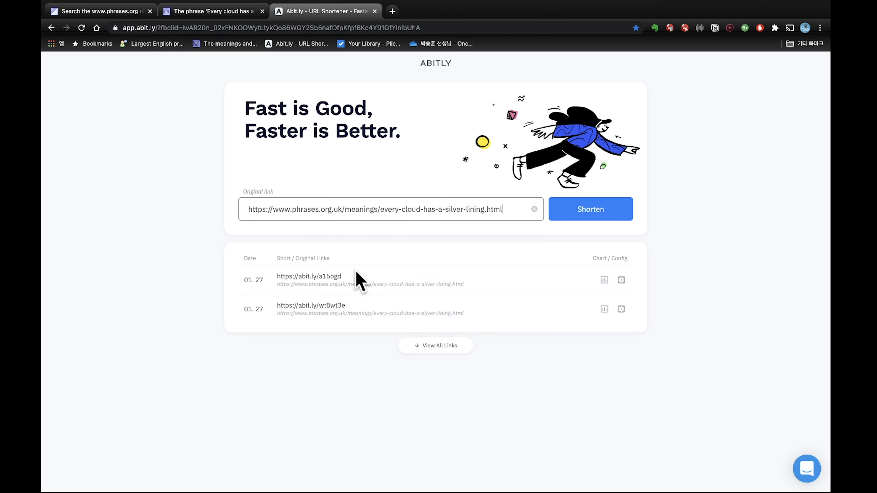
pyautogui.click(591, 212)
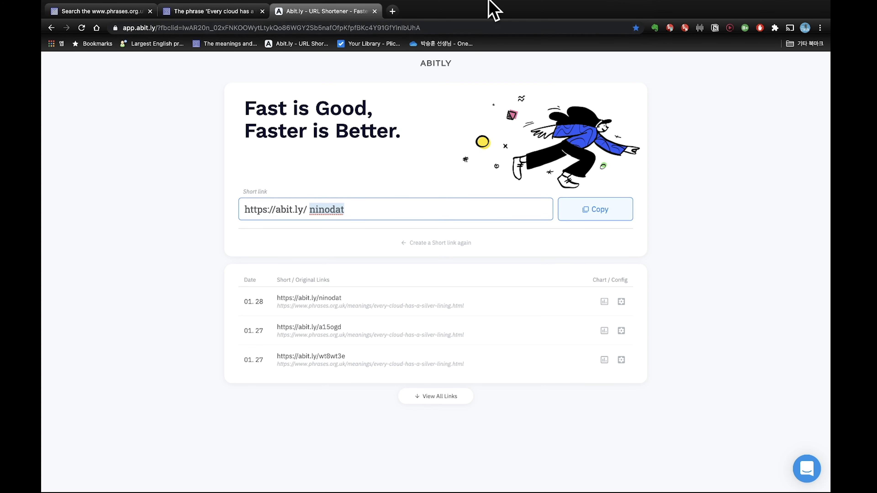
pyautogui.moveTo(489, 1)
pyautogui.click(393, 35)
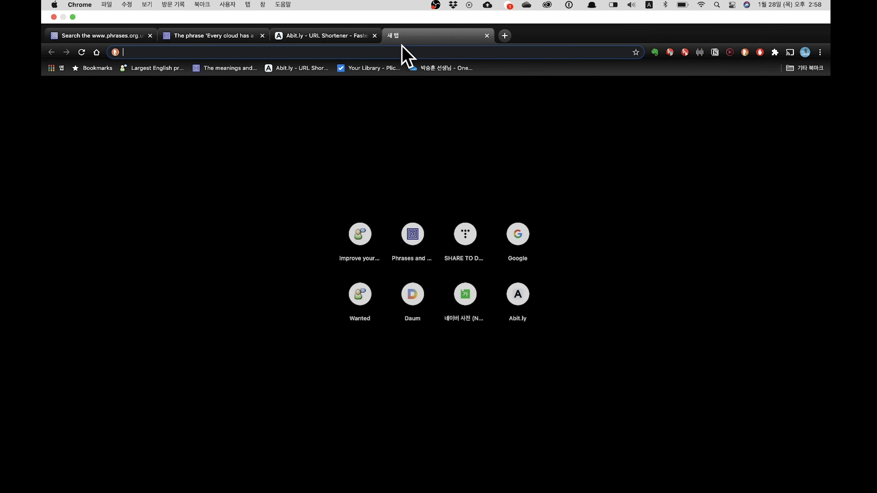
pyautogui.write('www')
pyautogui.press('BackSpace')
pyautogui.press('BackSpace')
pyautogui.press('BackSpace')
pyautogui.press('BackSpace')
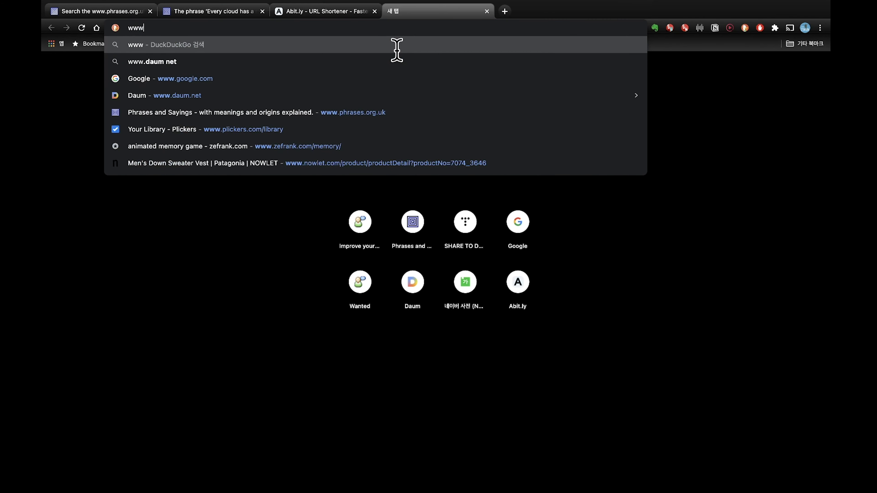
pyautogui.write('www.youtu')
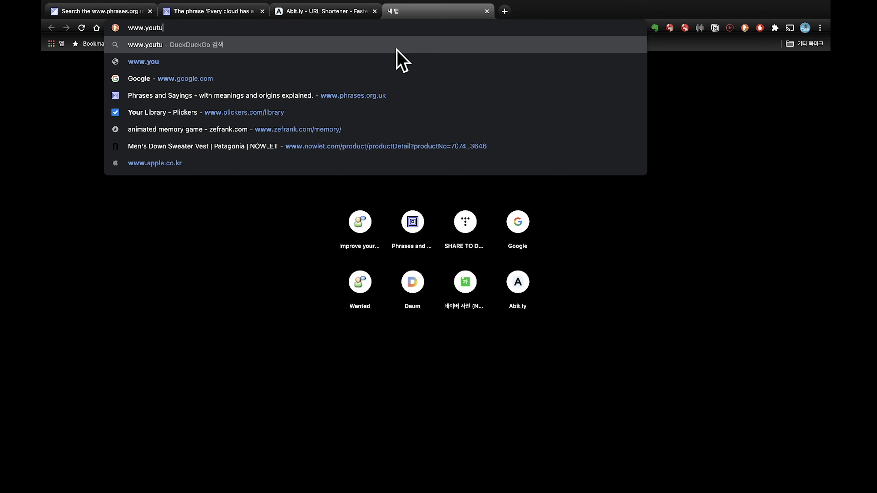
pyautogui.write('be.com')
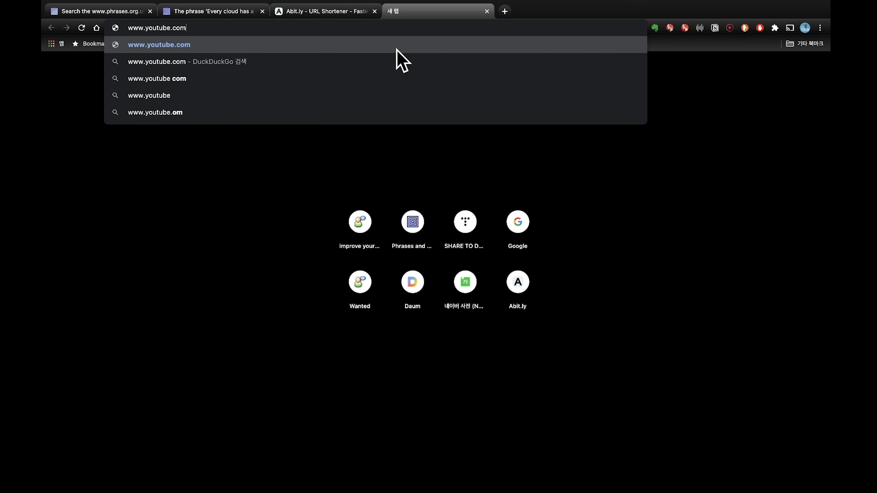
pyautogui.press('Return')
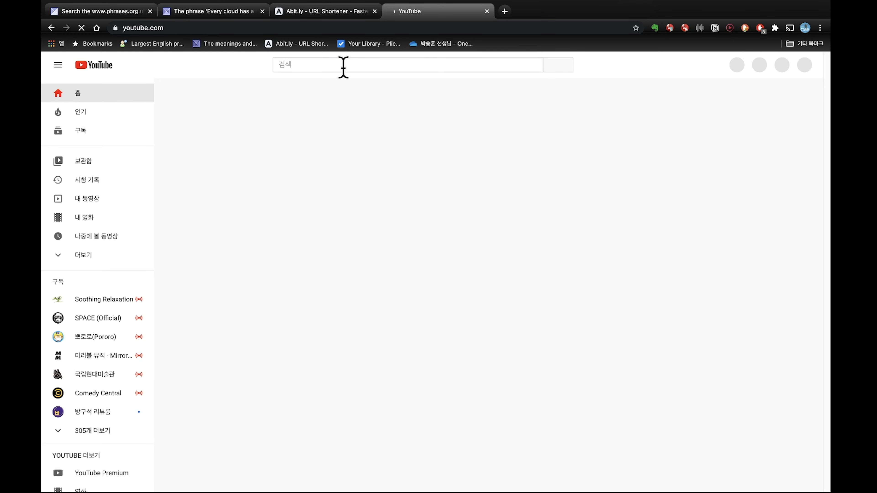
# - Search YouTube for "언어" and open the Sebasi Talk video "당신의 제1언어는 무엇입니까?" from the results
pyautogui.write('언어')
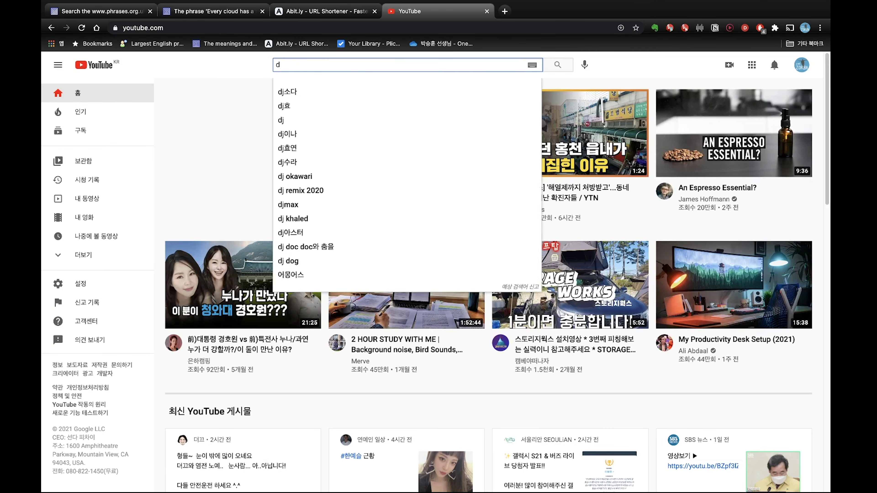
pyautogui.press('Return')
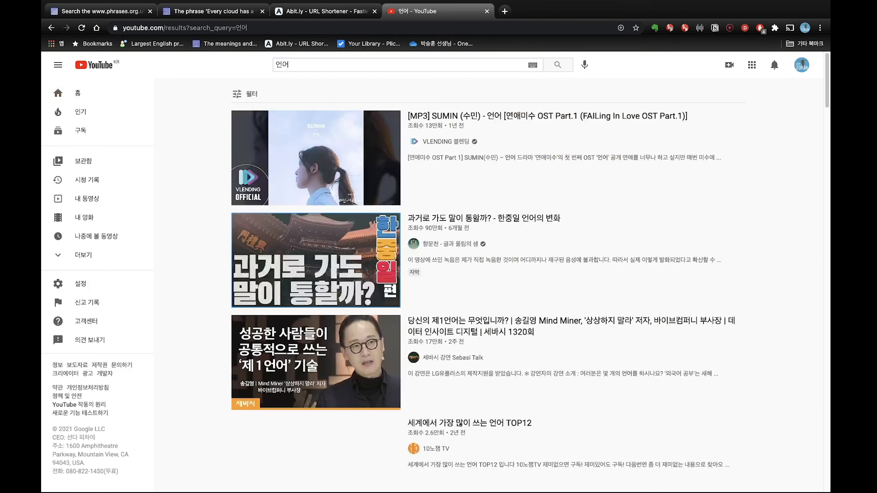
pyautogui.scroll(-3, 549, 300)
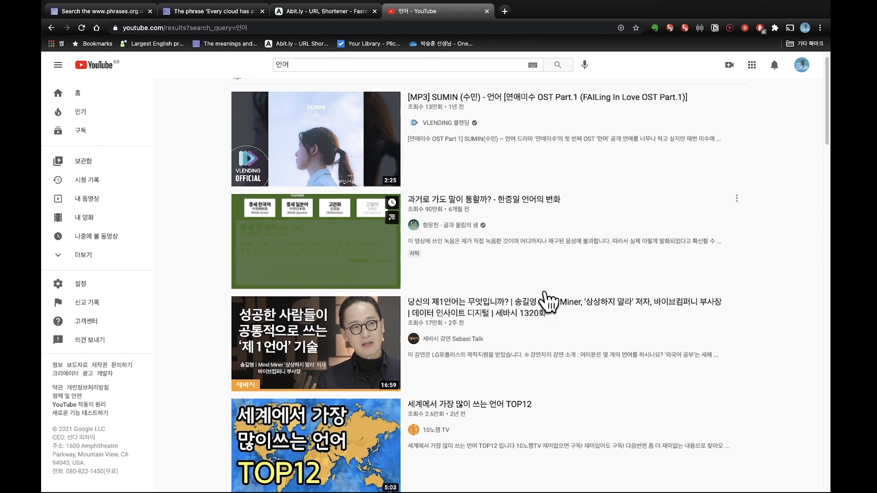
pyautogui.scroll(-2, 549, 300)
pyautogui.scroll(5, 550, 300)
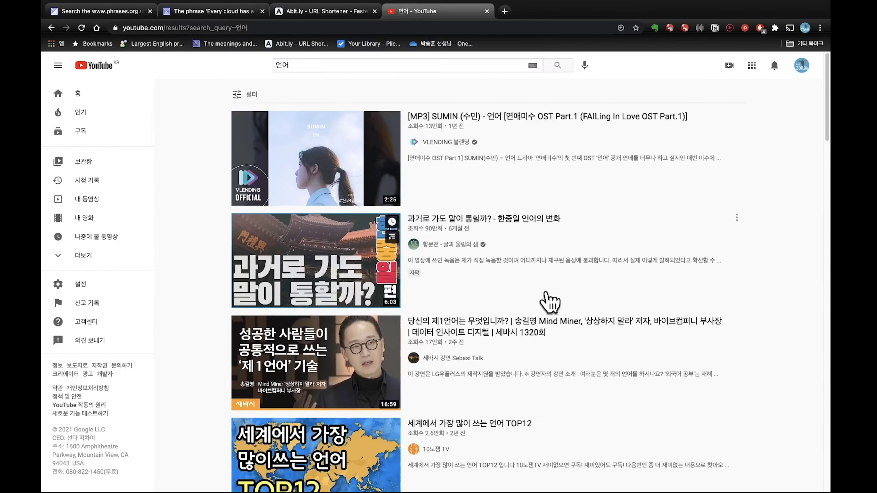
pyautogui.click(330, 343)
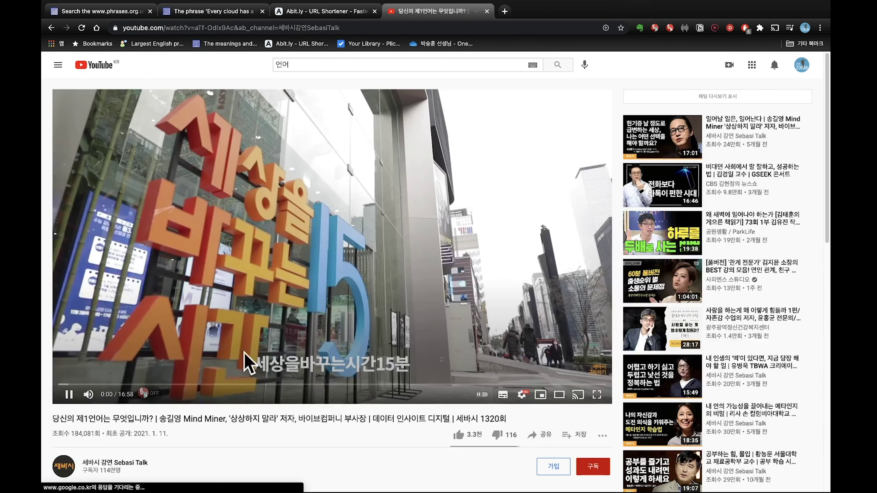
# - Copy the share link of the Sebasi Talk video and close the sharing dialog
pyautogui.scroll(-8, 293, 435)
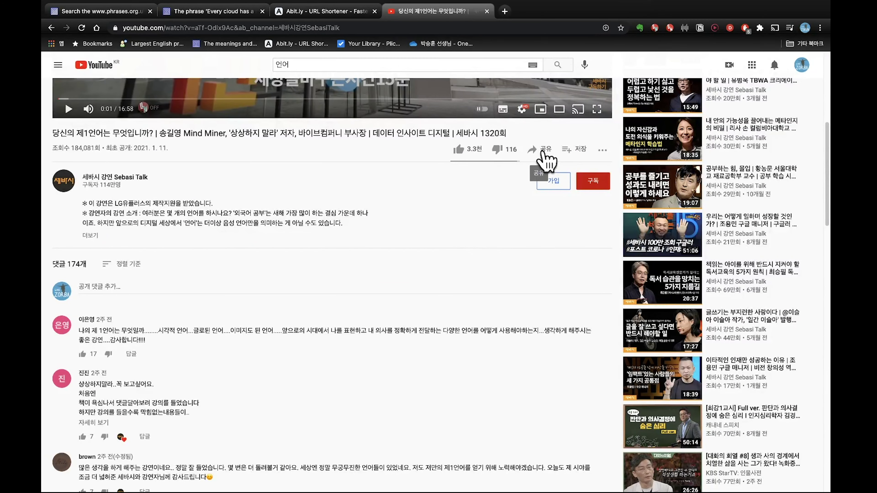
pyautogui.click(544, 153)
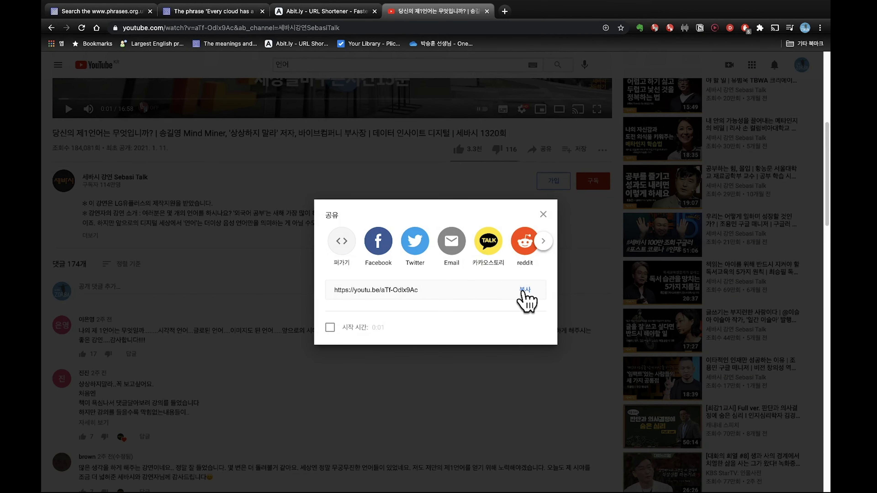
pyautogui.click(523, 291)
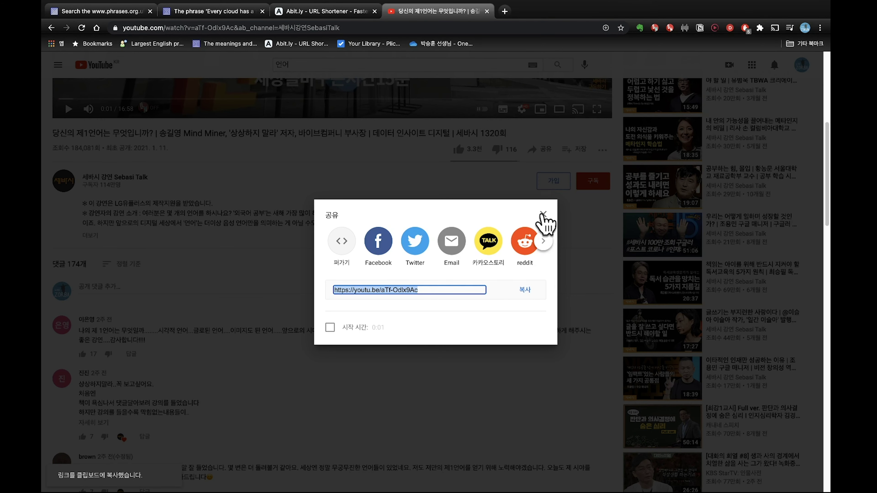
pyautogui.click(543, 215)
pyautogui.click(340, 12)
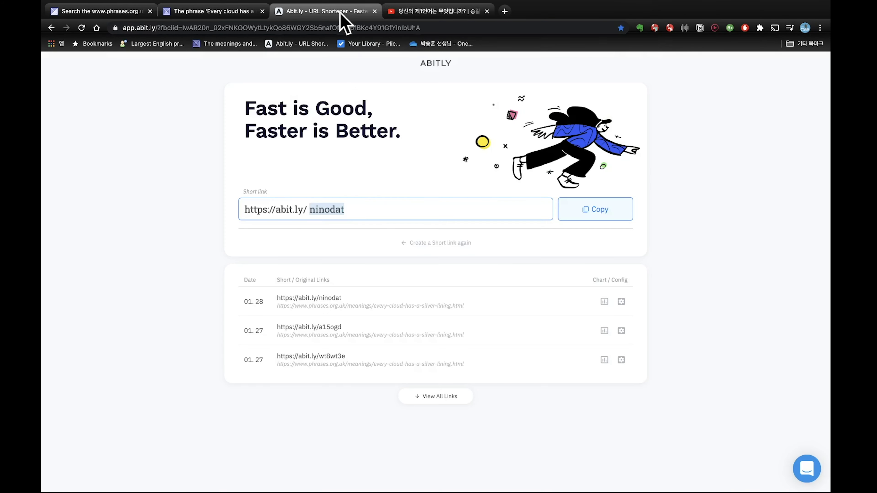
pyautogui.click(377, 208)
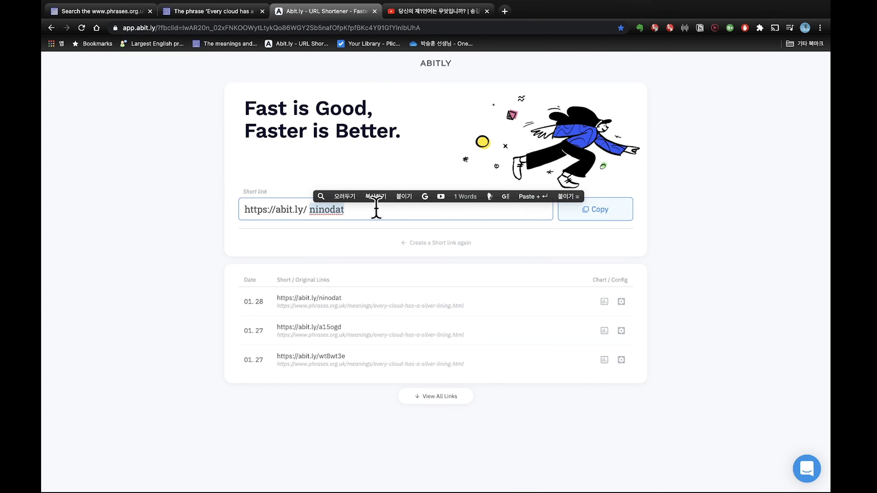
pyautogui.click(376, 209)
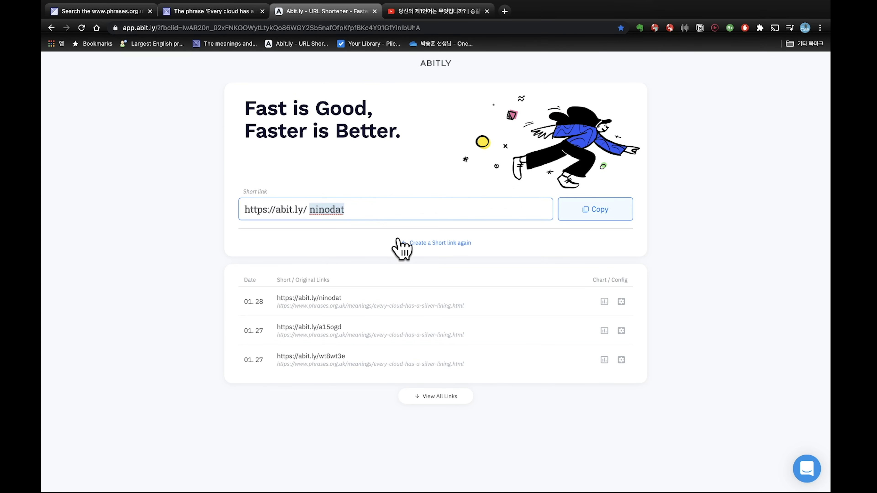
pyautogui.click(403, 244)
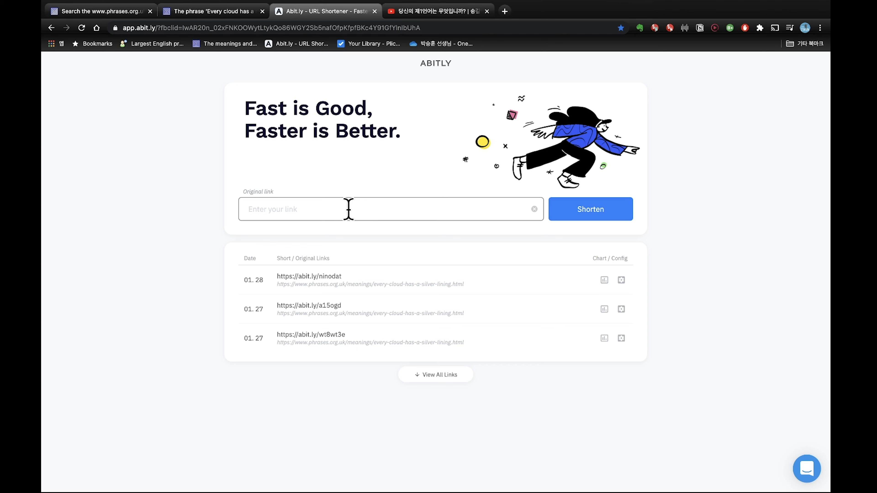
pyautogui.press('super+v')
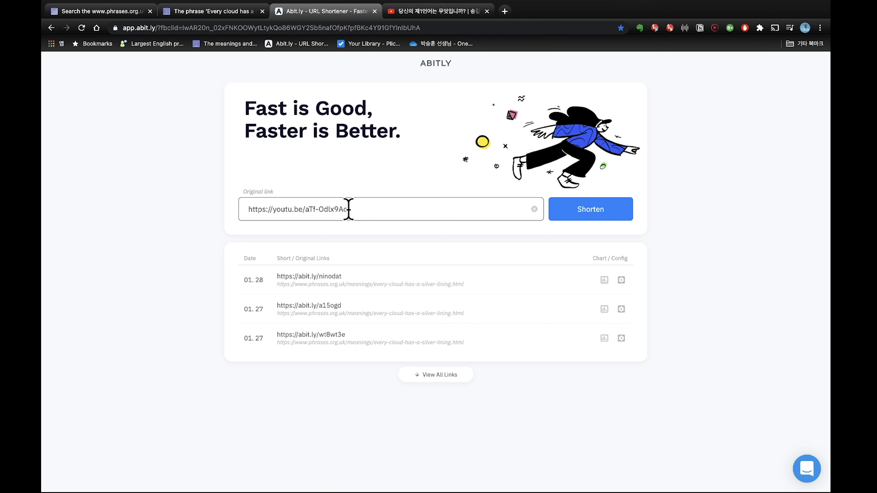
pyautogui.click(569, 216)
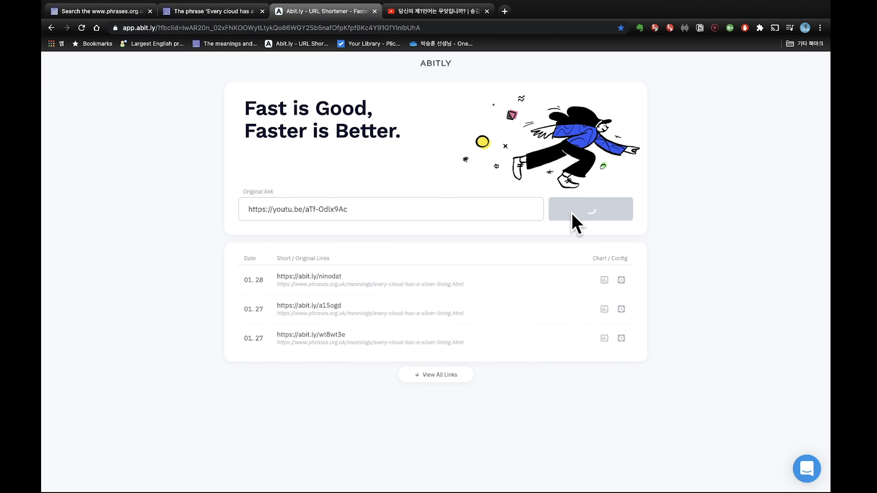
# - Copy the new Abit.ly short link, open it in the YouTube tab to test it, and pause the video
pyautogui.click(395, 209)
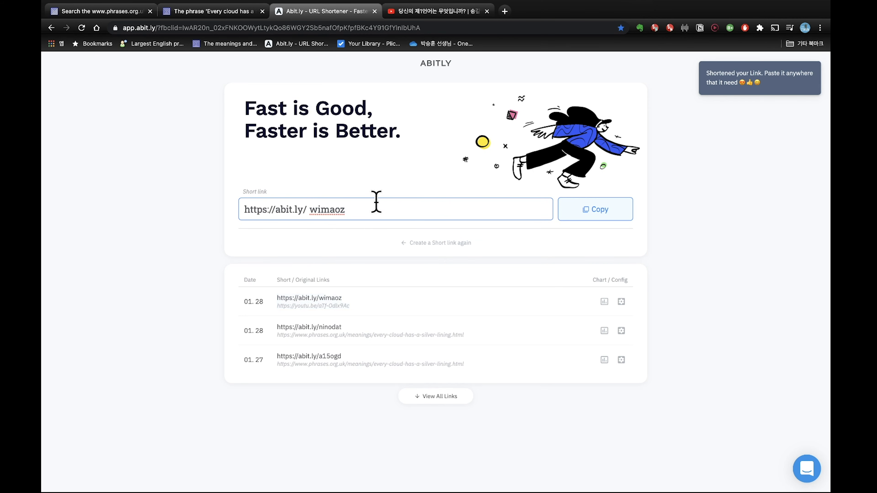
pyautogui.click(583, 211)
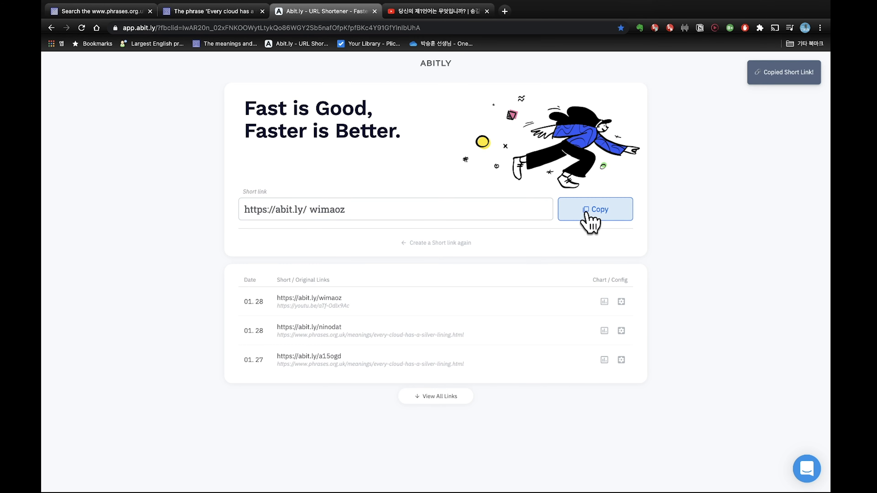
pyautogui.click(445, 12)
pyautogui.click(450, 30)
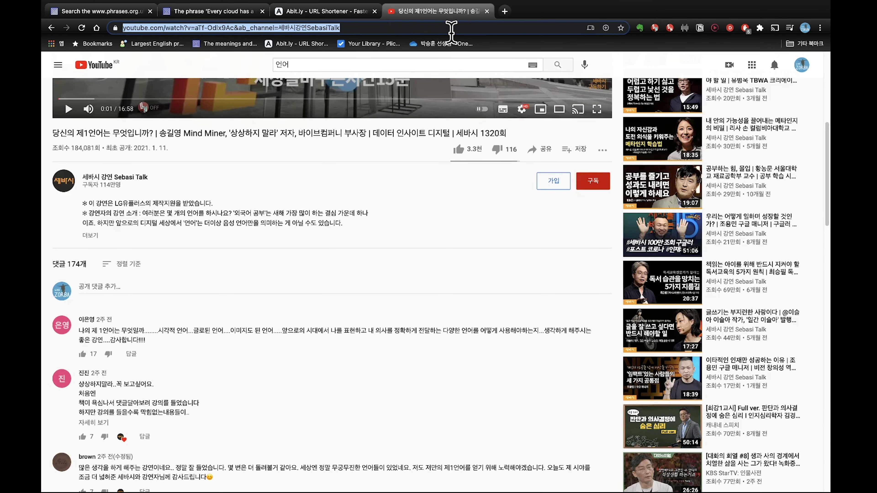
pyautogui.hotkey('ctrl', 'v')
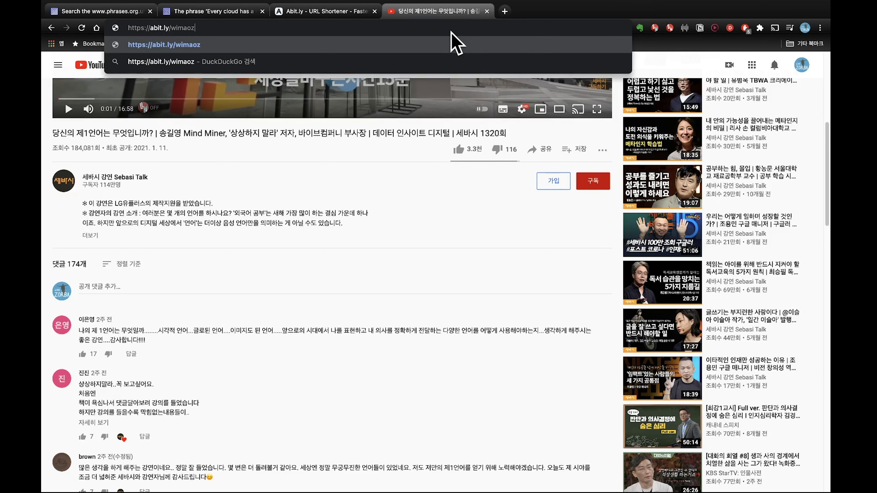
pyautogui.press('Return')
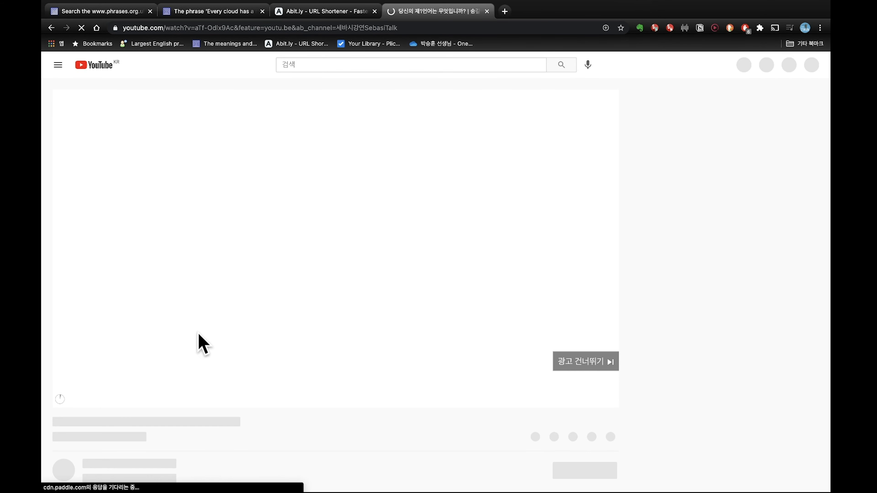
pyautogui.click(576, 361)
pyautogui.click(69, 395)
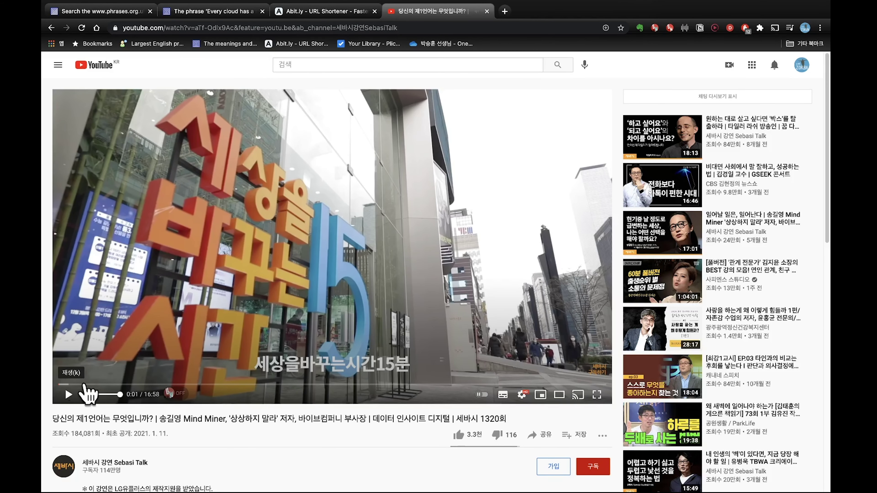
# - Close the YouTube, Abit.ly and "Every cloud has a silver lining" article tabs
pyautogui.click(487, 11)
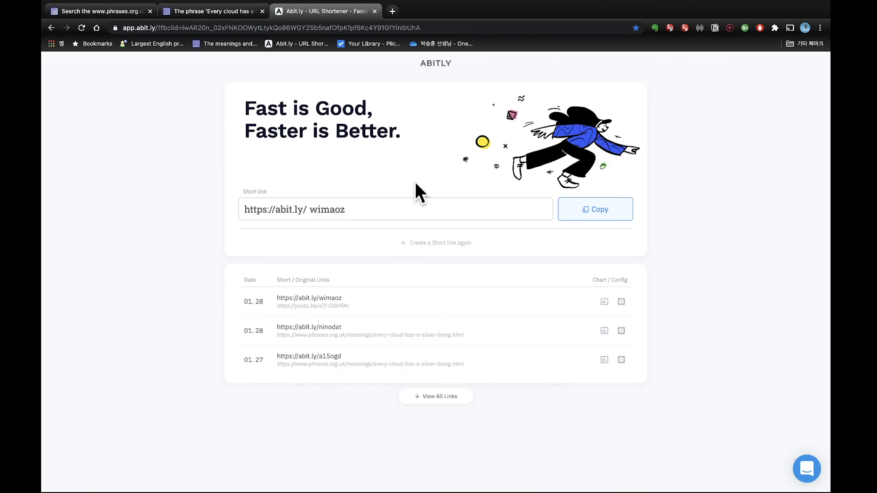
pyautogui.scroll(-1, 481, 320)
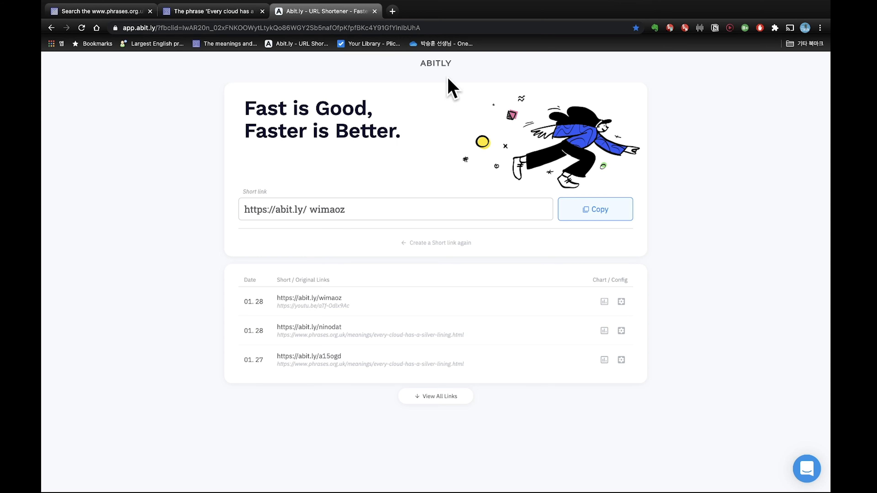
pyautogui.click(374, 12)
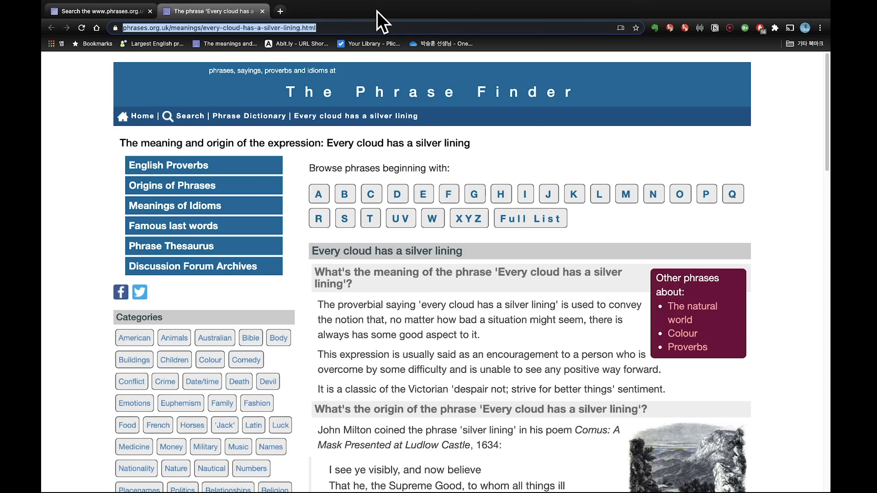
pyautogui.click(263, 12)
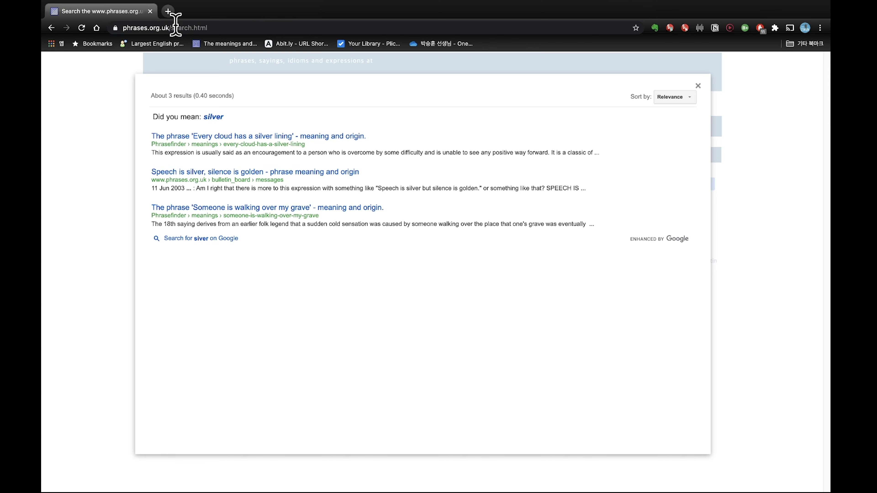
# - Go to the browser's home page and open the Chrome settings
pyautogui.click(198, 28)
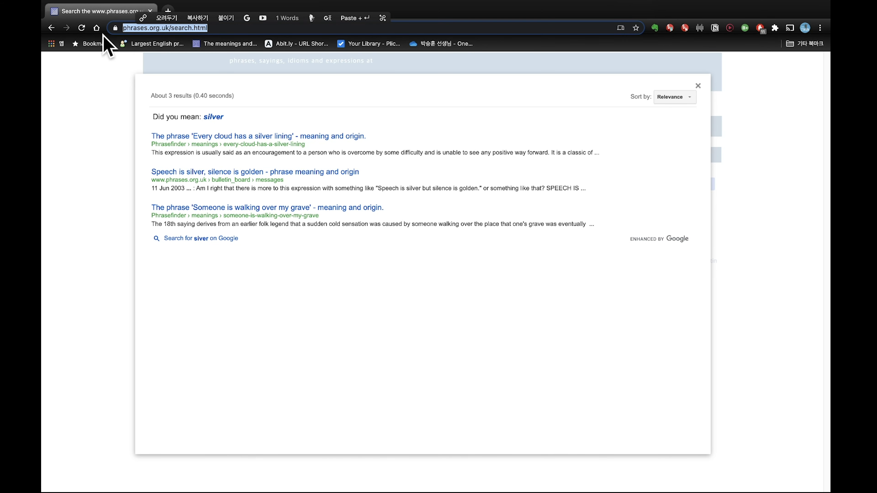
pyautogui.click(97, 28)
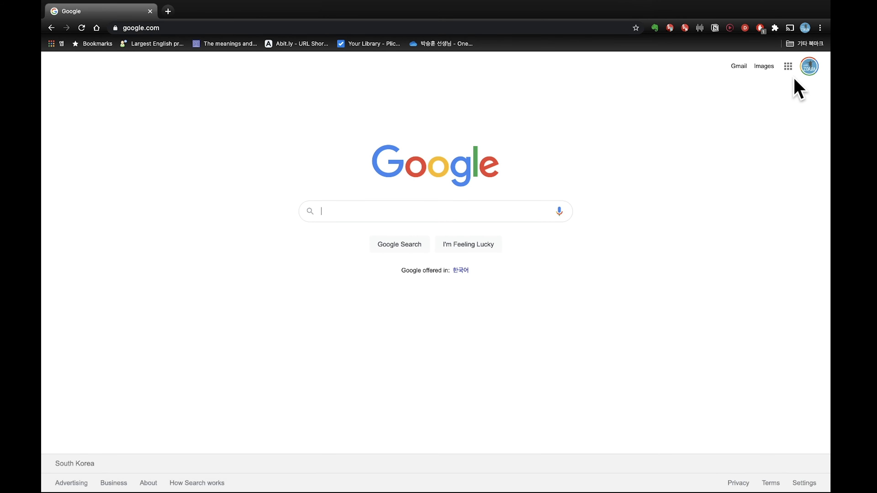
pyautogui.click(819, 28)
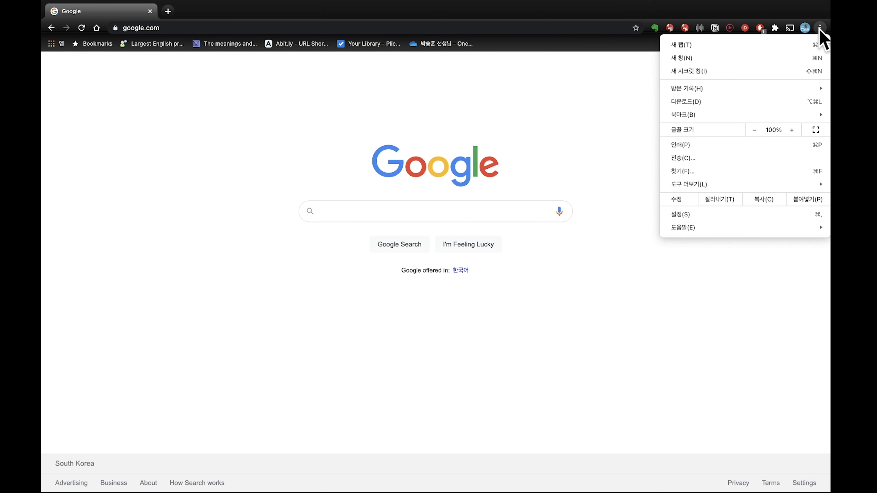
pyautogui.click(817, 213)
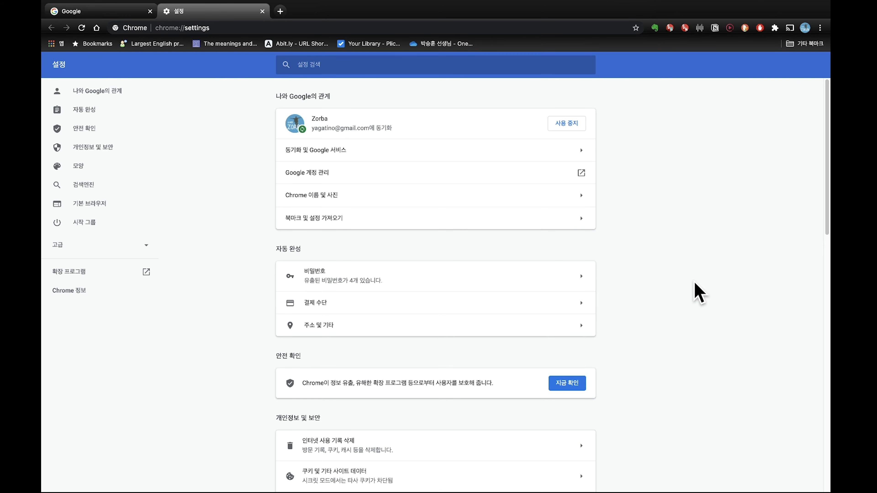
# - Open the Naver dictionary in a new tab and look up the word "advance"
pyautogui.click(280, 11)
pyautogui.write('d')
pyautogui.press('BackSpace')
pyautogui.write('dic.na')
pyautogui.press('Return')
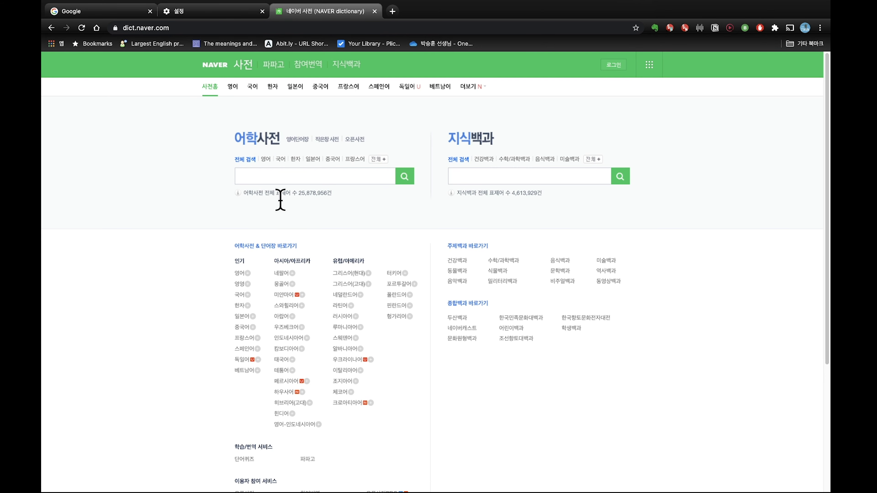
pyautogui.click(289, 177)
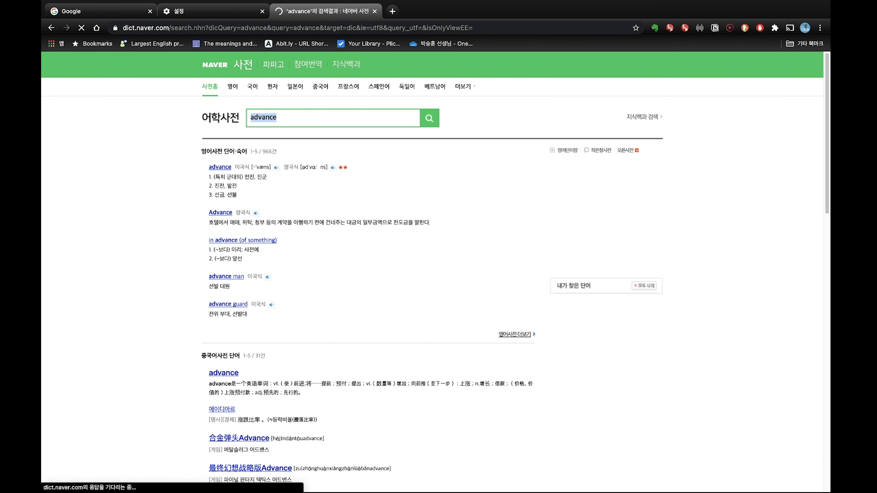
# - Open Naver's English dictionary results for "advance", select the page address, and close the dictionary tab
pyautogui.click(238, 63)
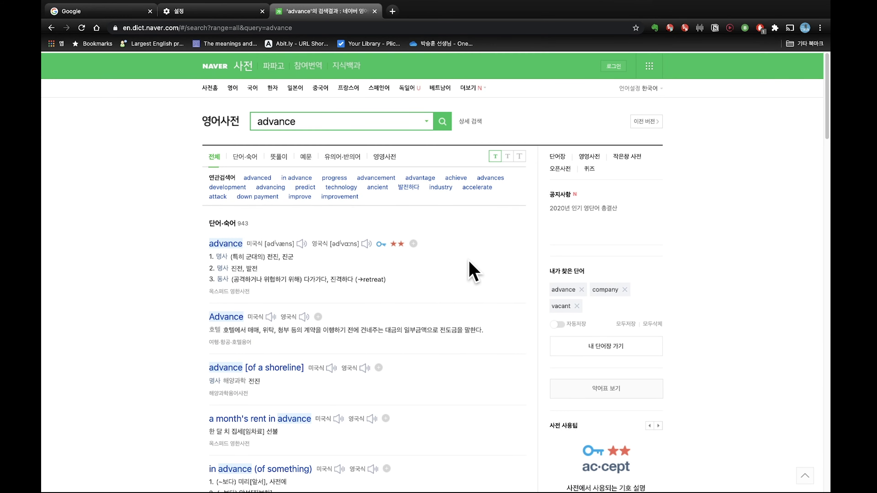
pyautogui.click(371, 28)
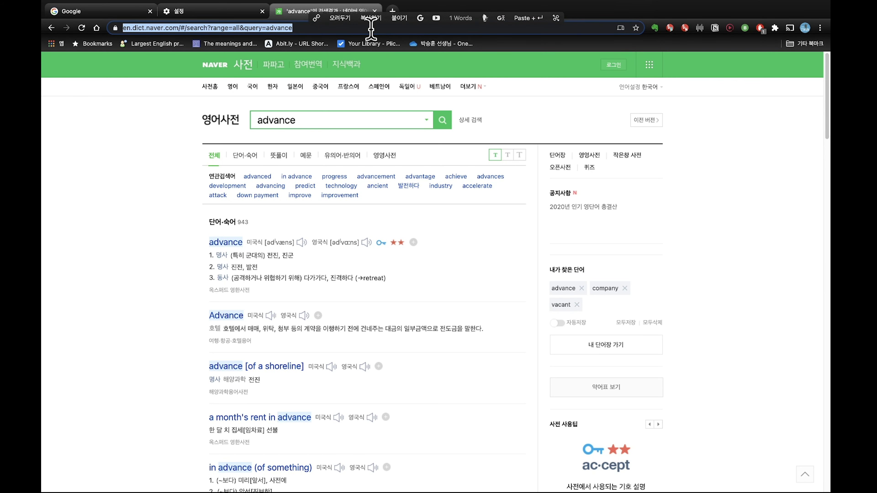
pyautogui.click(375, 10)
# - Go to the search engine section of the settings and open the page for managing search engines
pyautogui.scroll(-2, 443, 280)
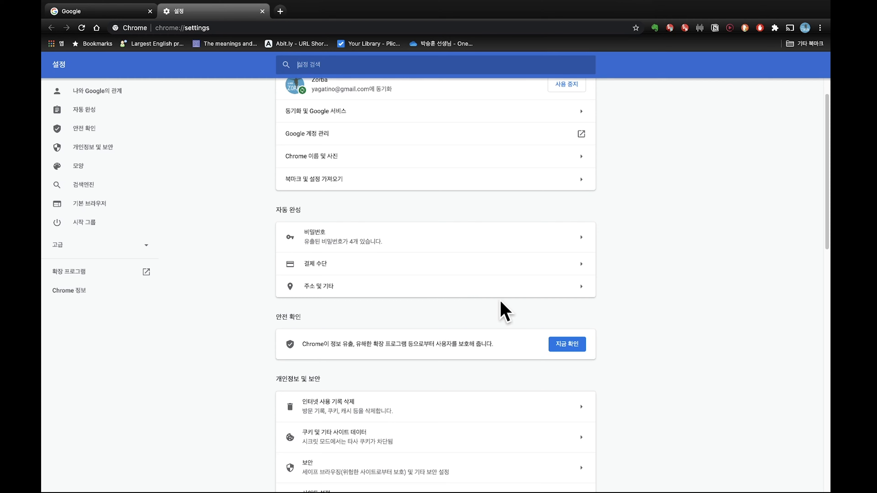
pyautogui.scroll(-8, 639, 347)
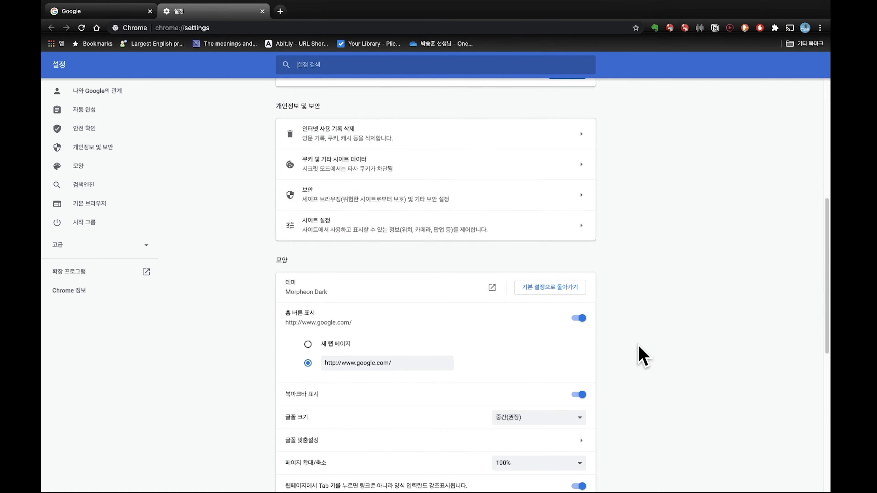
pyautogui.scroll(-10, 639, 349)
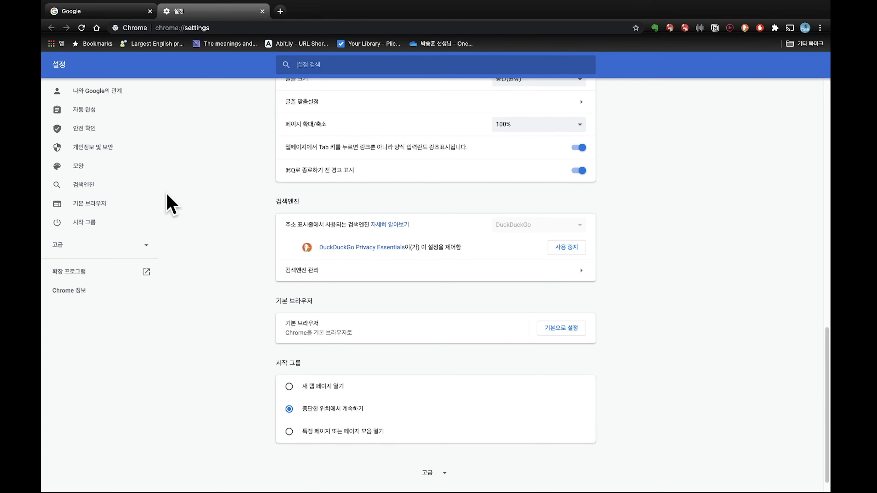
pyautogui.click(84, 185)
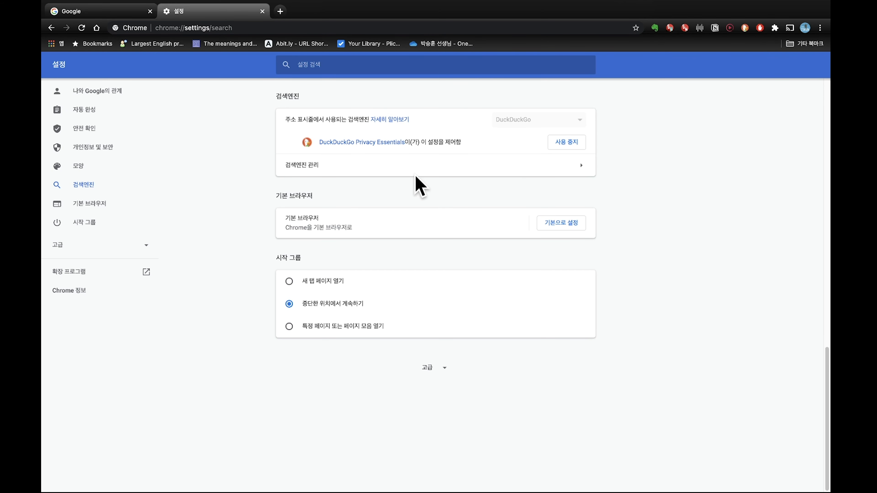
pyautogui.click(328, 165)
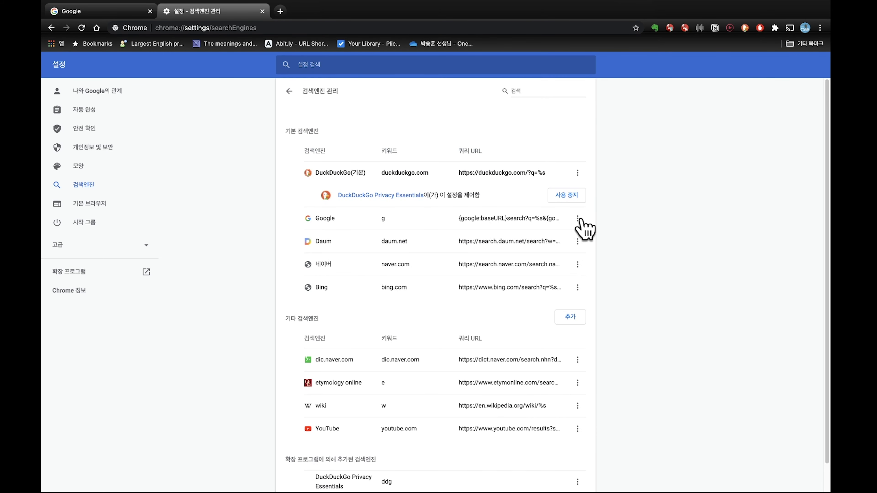
pyautogui.scroll(-1, 642, 323)
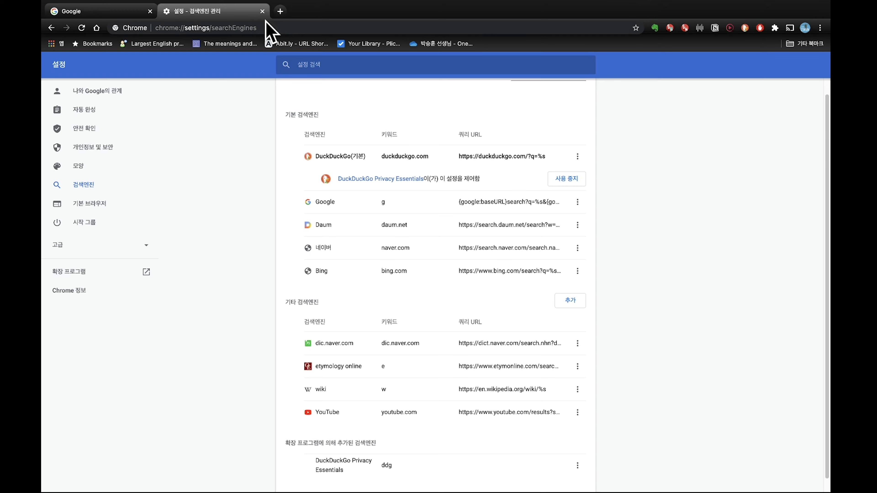
# - Search Google for "advance" from a new tab's address bar using the keyword g, and close that tab
pyautogui.click(280, 11)
pyautogui.write('g')
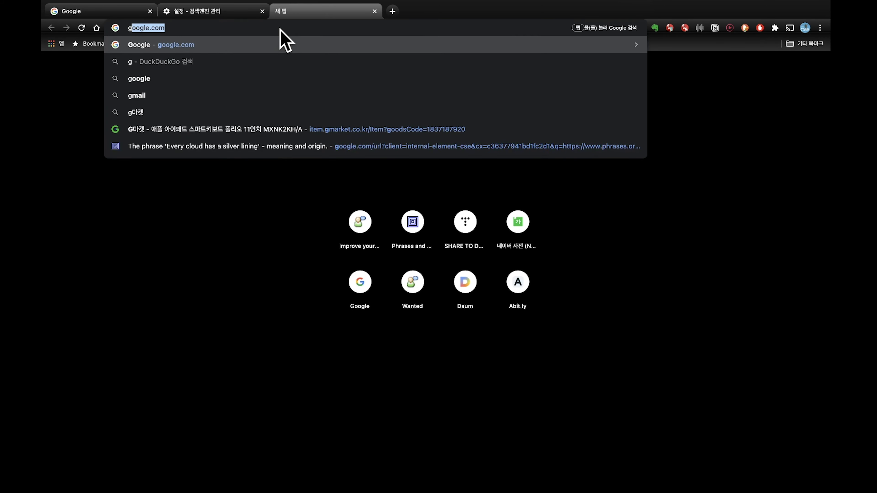
pyautogui.press('Tab')
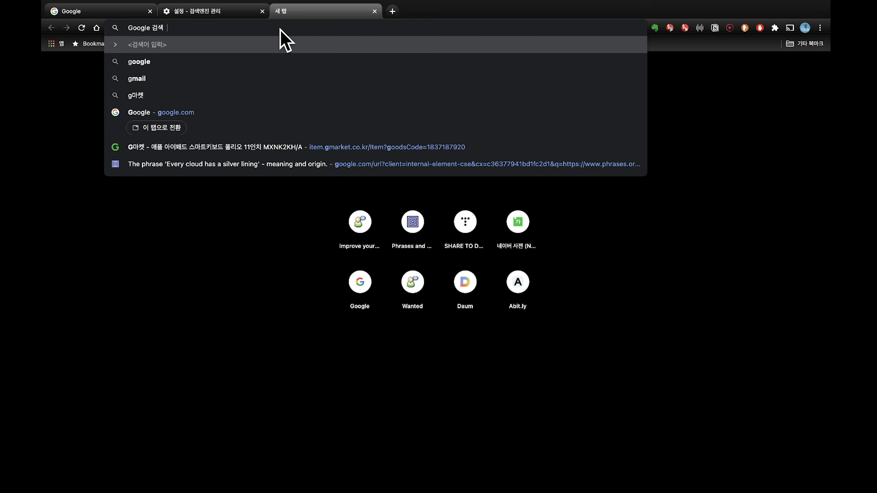
pyautogui.write('advance')
pyautogui.press('Return')
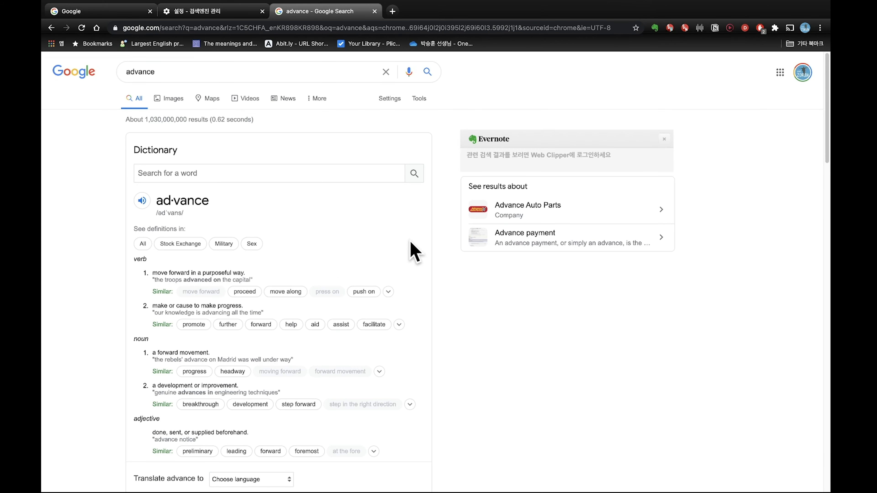
pyautogui.click(375, 11)
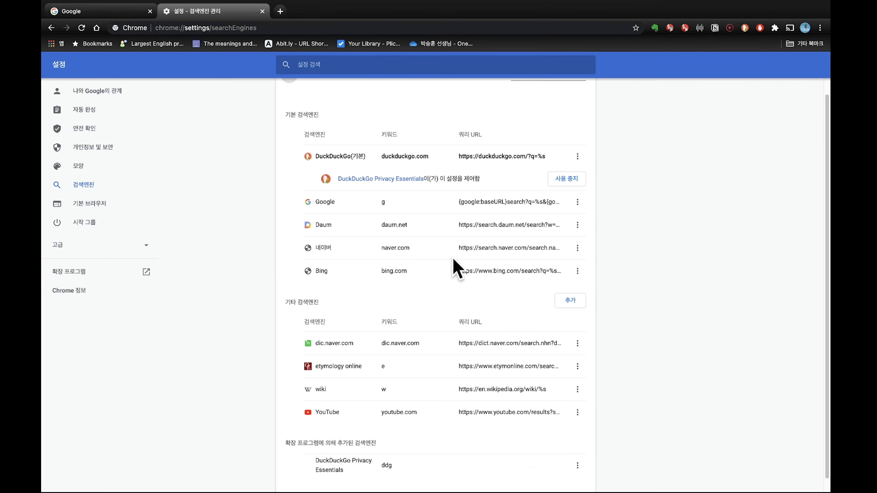
# - Remove the dic.naver.com and YouTube entries from the list of other search engines
pyautogui.scroll(-1, 566, 297)
pyautogui.click(577, 331)
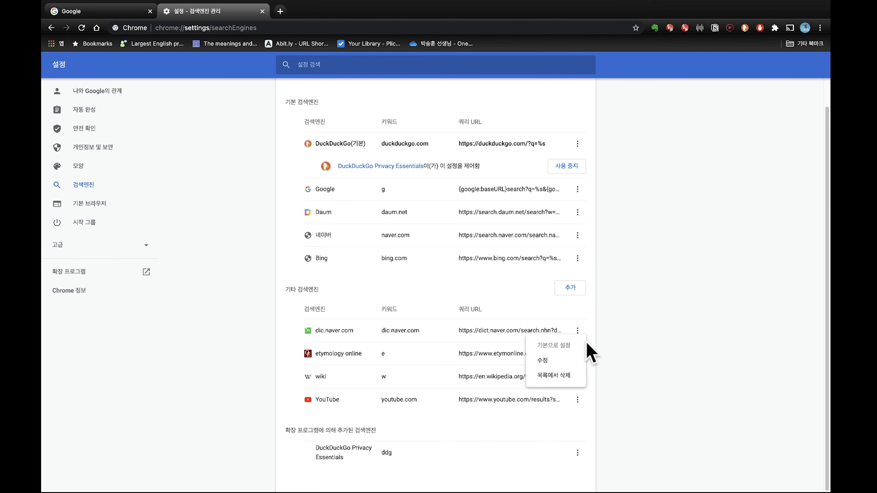
pyautogui.click(572, 373)
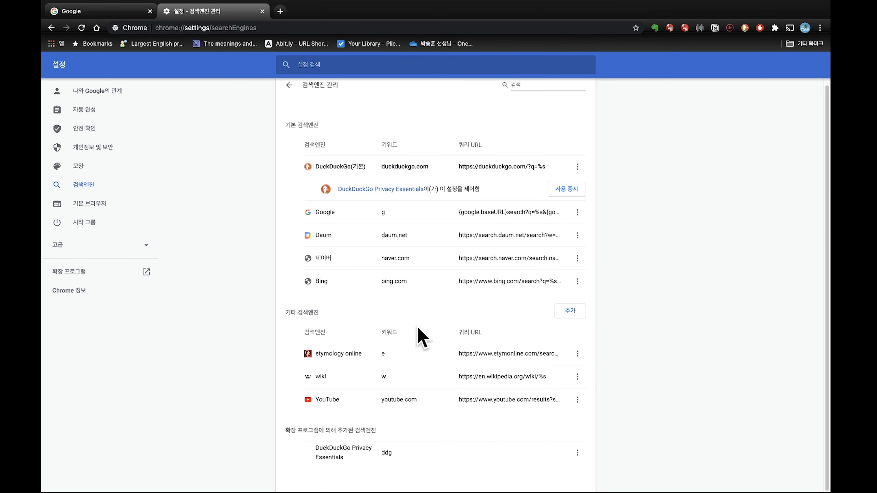
pyautogui.click(577, 400)
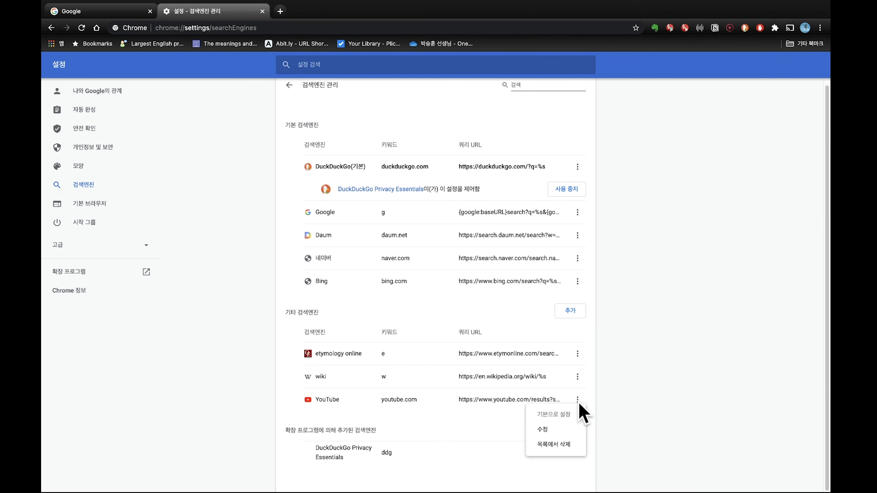
pyautogui.click(571, 444)
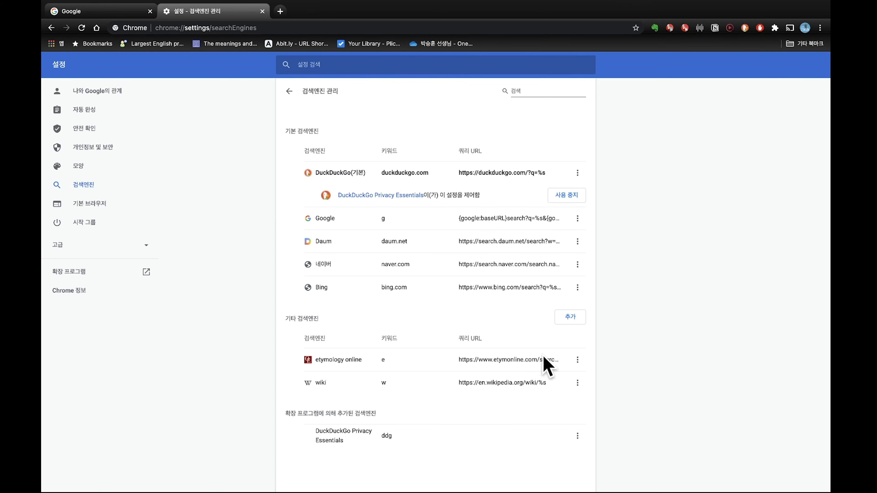
pyautogui.click(576, 318)
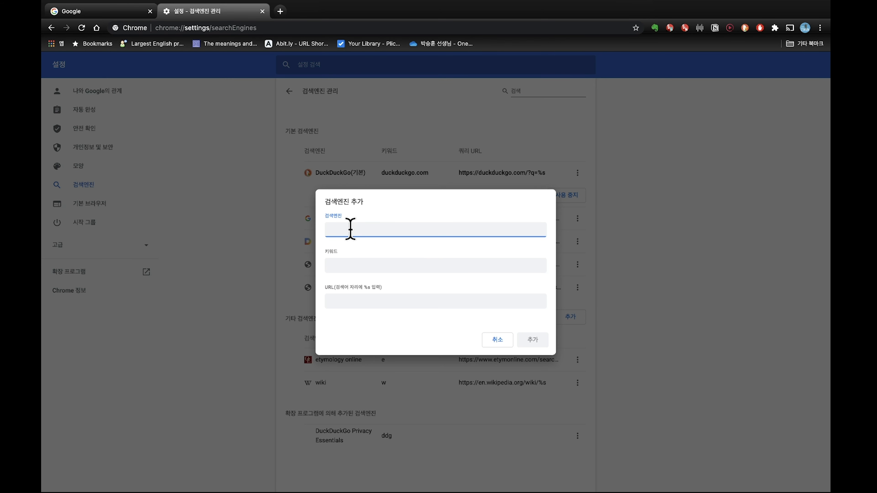
pyautogui.click(351, 259)
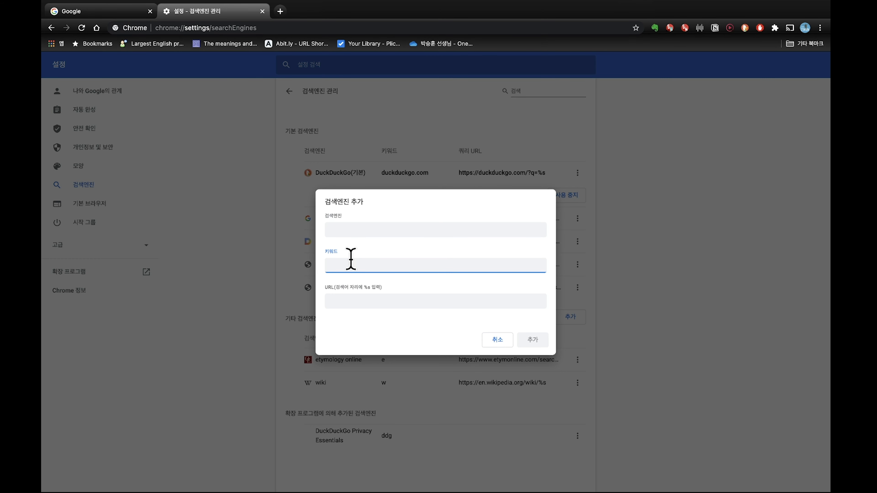
pyautogui.click(352, 302)
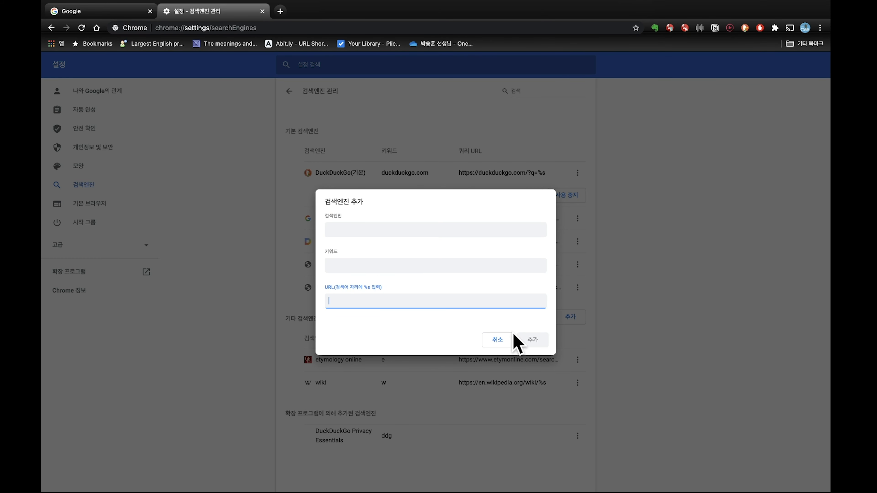
pyautogui.click(507, 341)
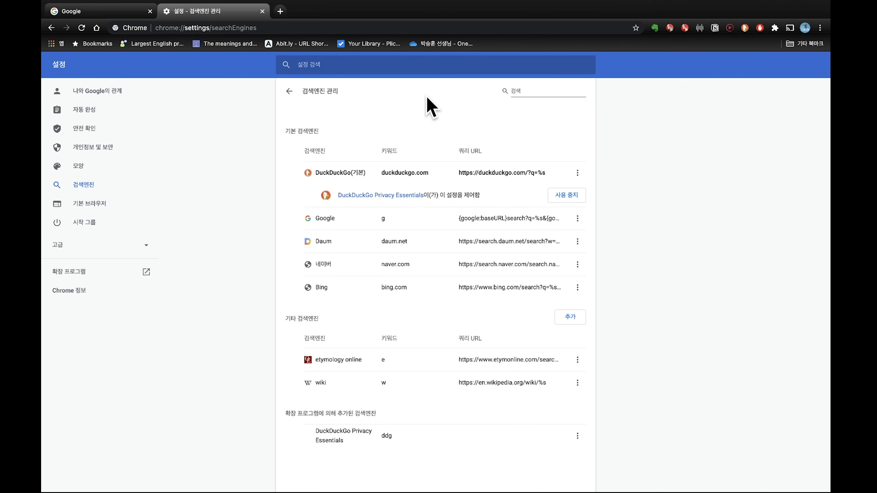
# - Look up "advance" in the English dictionary of dic.naver.com in a new tab and copy the results page's address
pyautogui.click(280, 14)
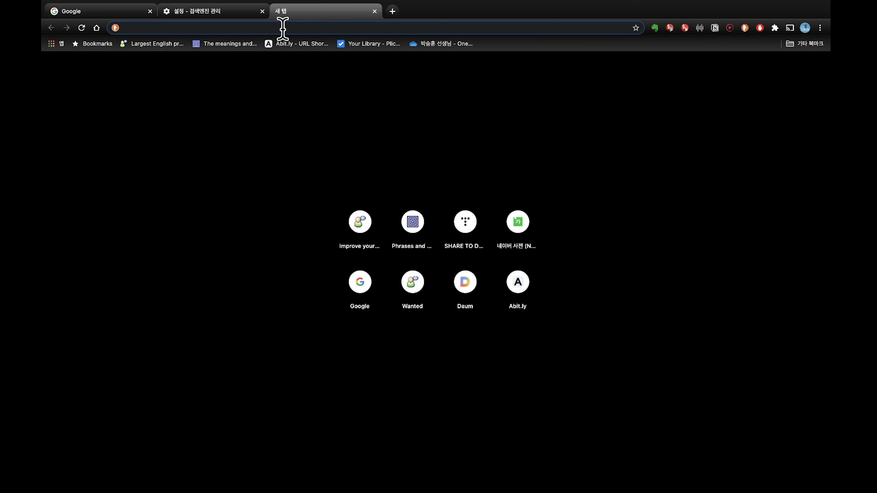
pyautogui.write('dic.naver.com')
pyautogui.press('Return')
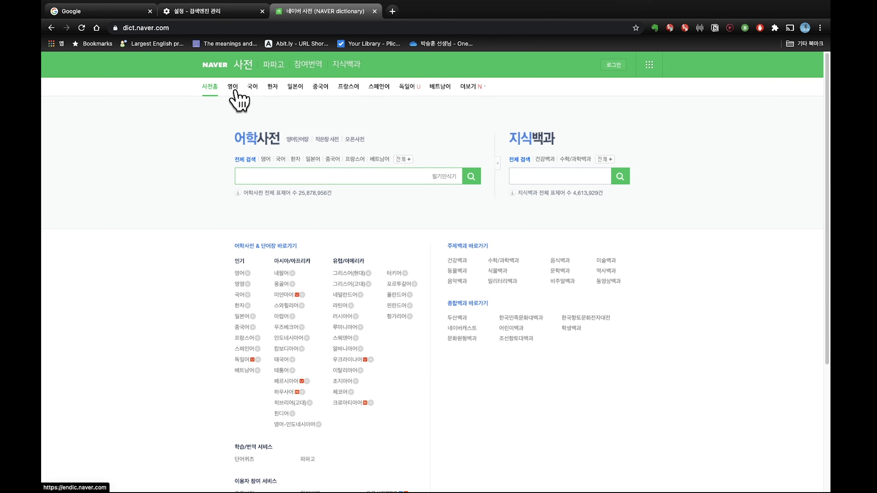
pyautogui.click(234, 90)
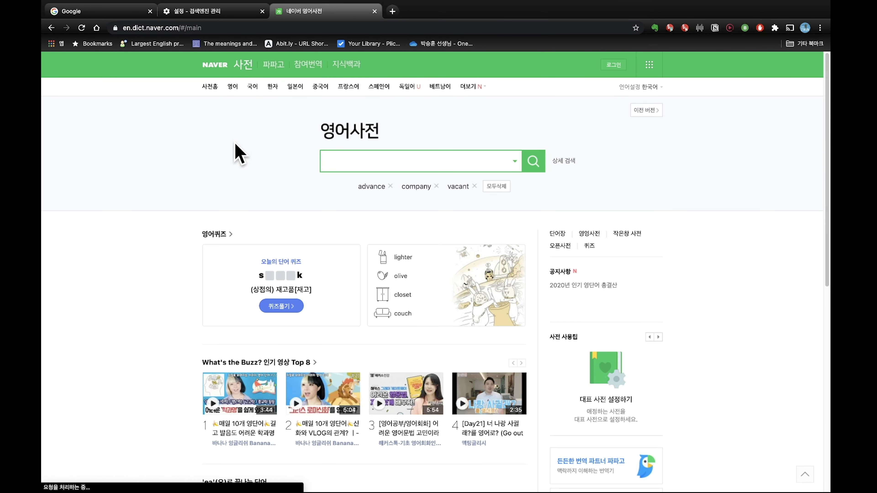
pyautogui.click(351, 161)
pyautogui.write('advance')
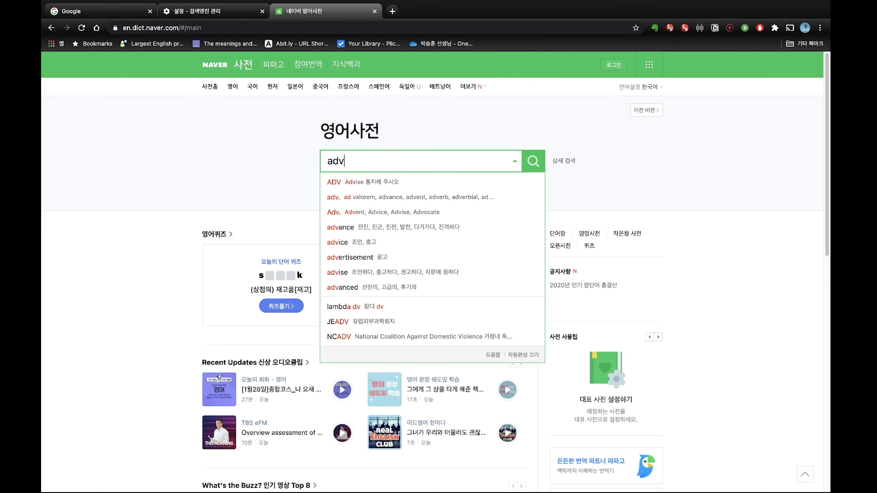
pyautogui.press('Return')
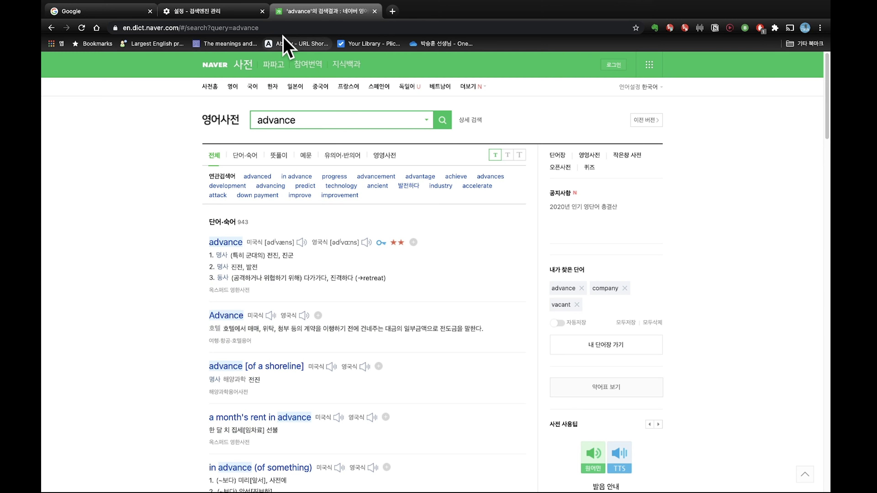
pyautogui.click(276, 27)
pyautogui.press('super+c')
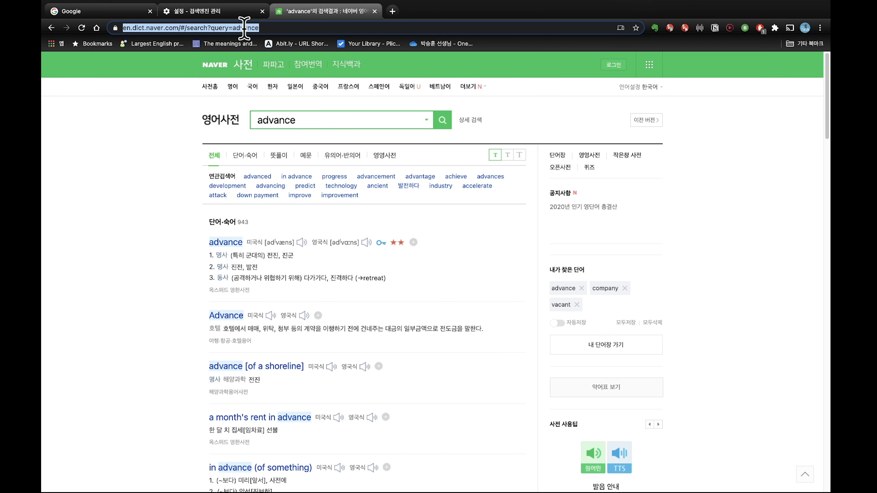
# - Start adding a search engine in the settings, naming it "naver 영어사전" and pasting the copied address as its URL
pyautogui.click(227, 11)
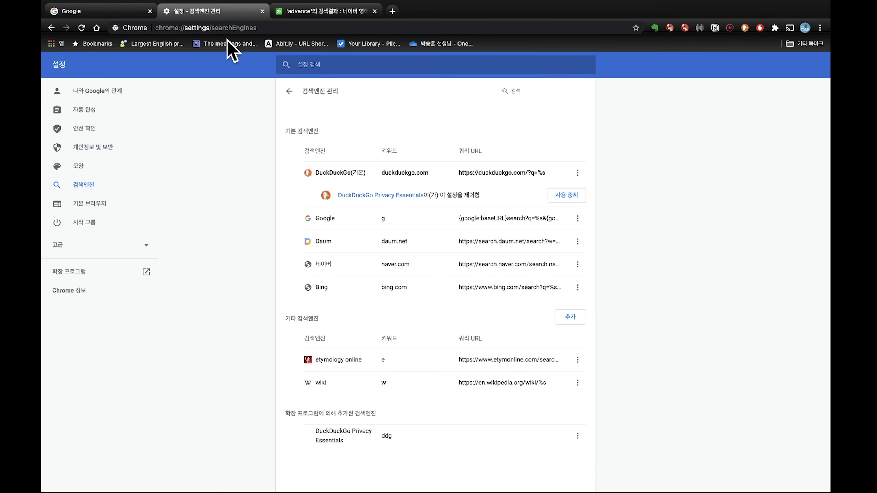
pyautogui.click(569, 320)
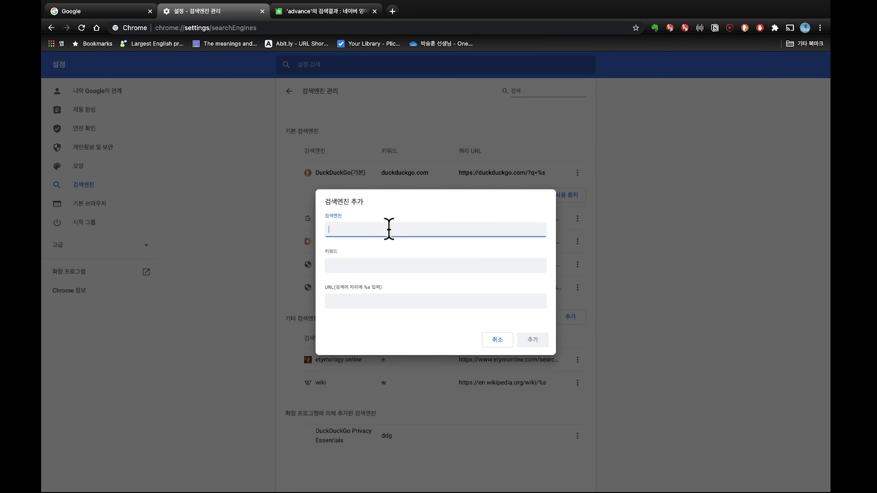
pyautogui.write('naver 영어사전')
pyautogui.press('Tab')
pyautogui.click(373, 305)
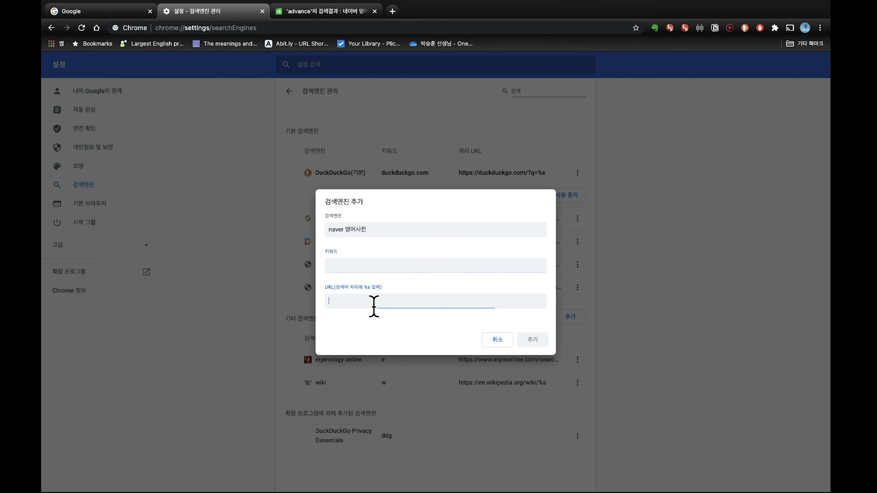
pyautogui.press('super+v')
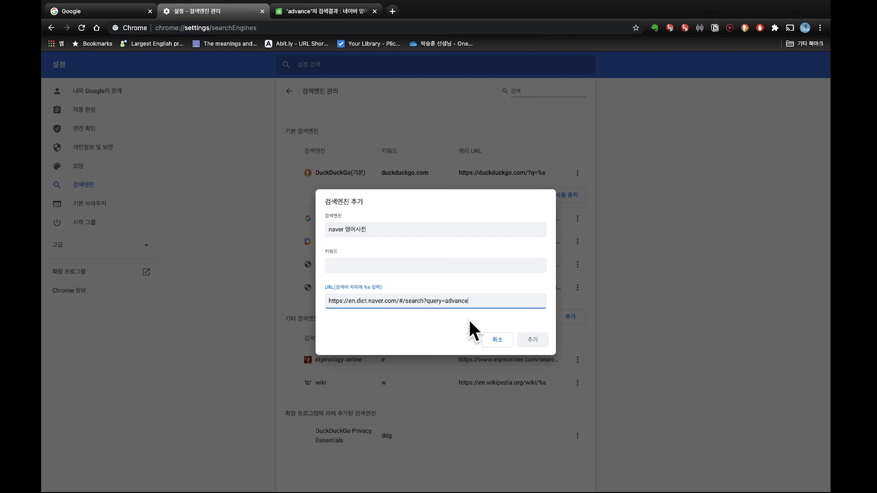
# - Replace "advance" at the end of the search engine's URL with %s and dismiss the Telegram notification
pyautogui.press('BackSpace')
pyautogui.press('BackSpace')
pyautogui.press('BackSpace')
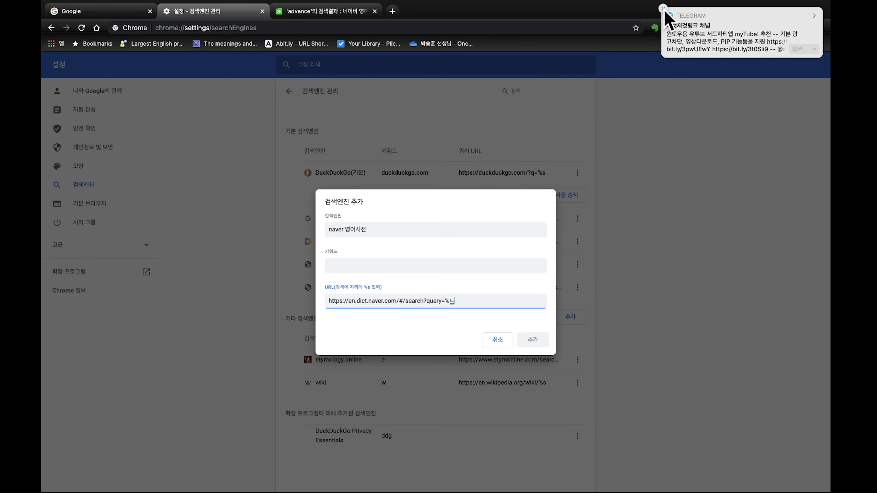
pyautogui.click(662, 8)
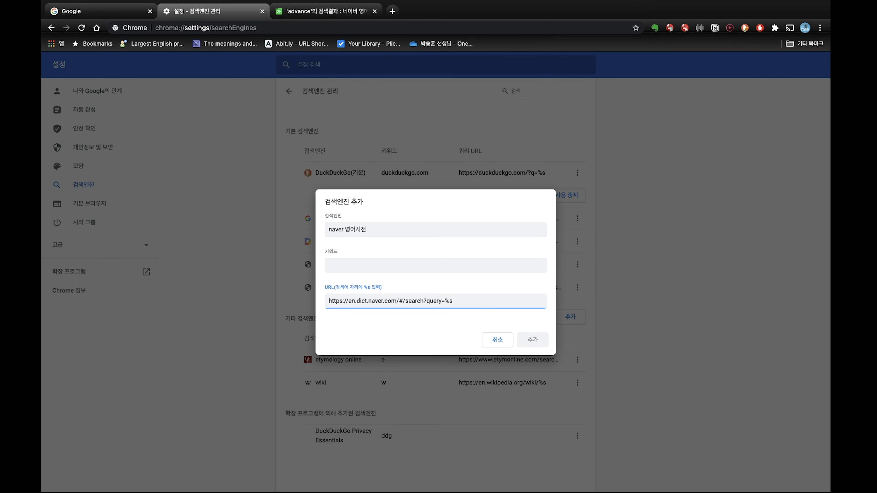
# - Set the search engine's keyword to d and add it to the list
pyautogui.click(371, 269)
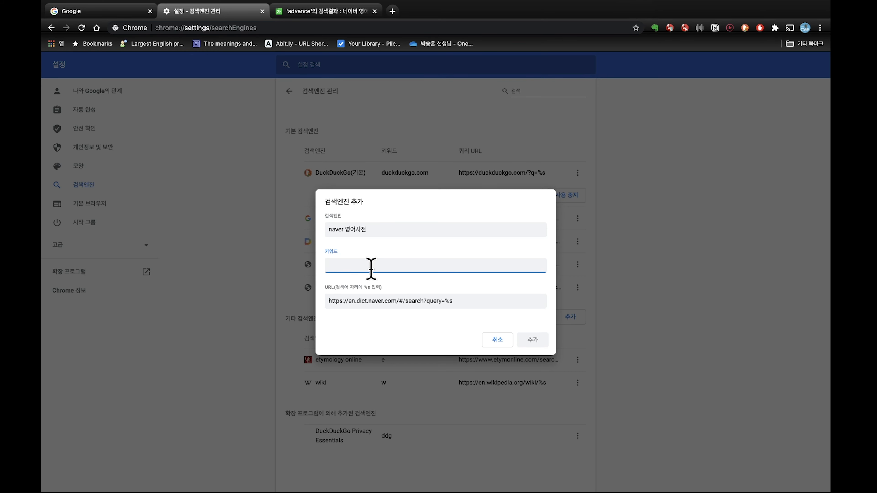
pyautogui.write('d')
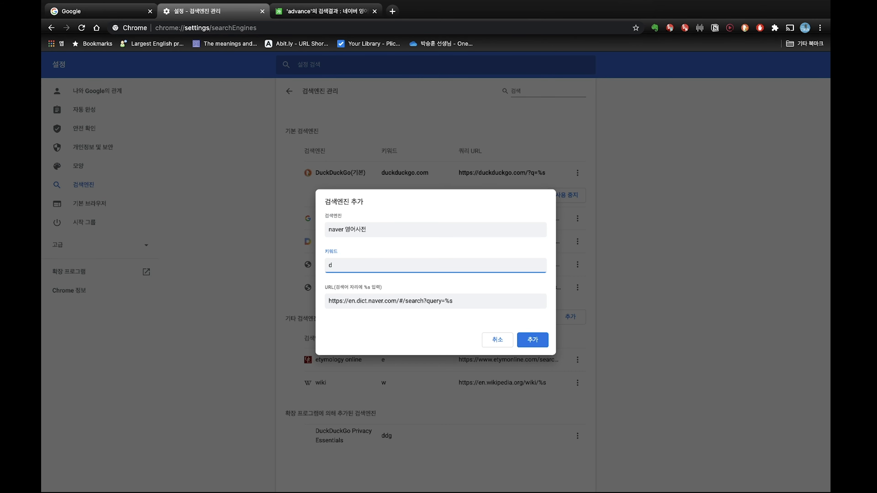
pyautogui.click(533, 340)
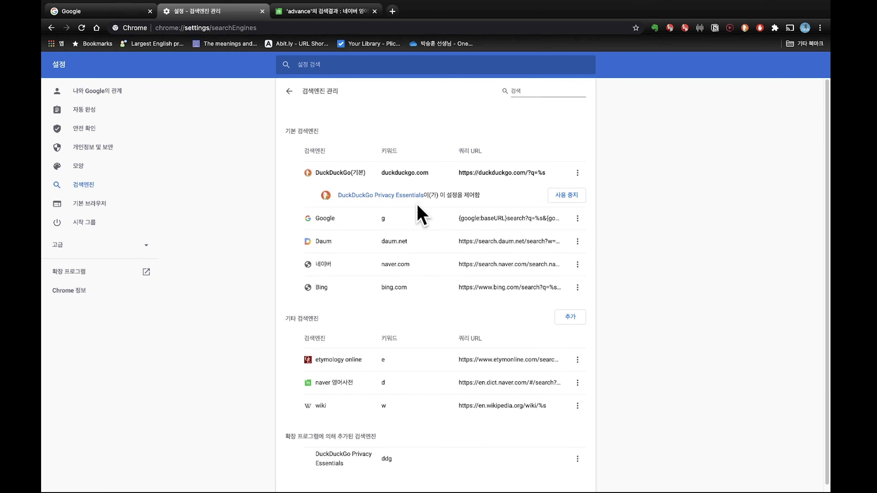
pyautogui.click(328, 11)
pyautogui.click(375, 11)
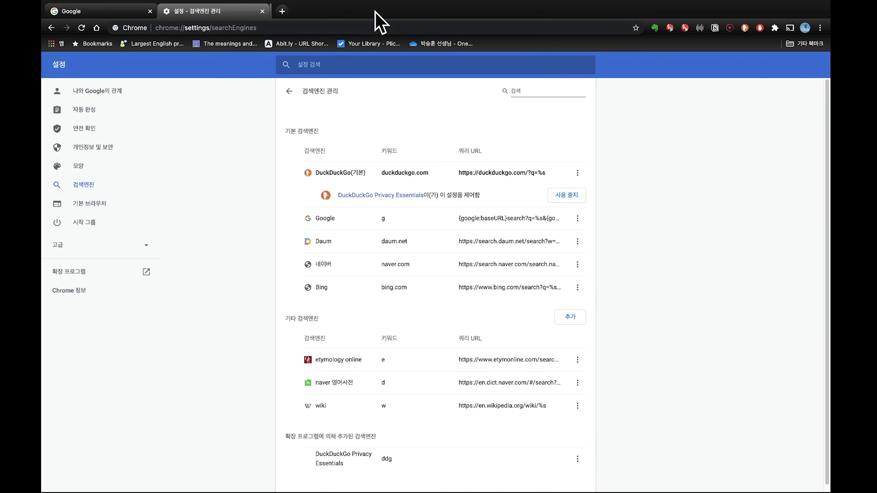
pyautogui.click(283, 11)
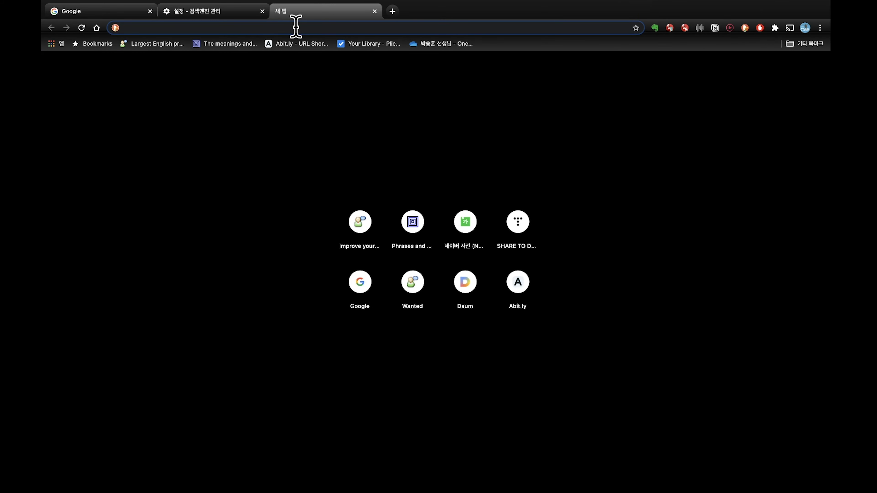
pyautogui.write('www.goo')
pyautogui.press('BackSpace')
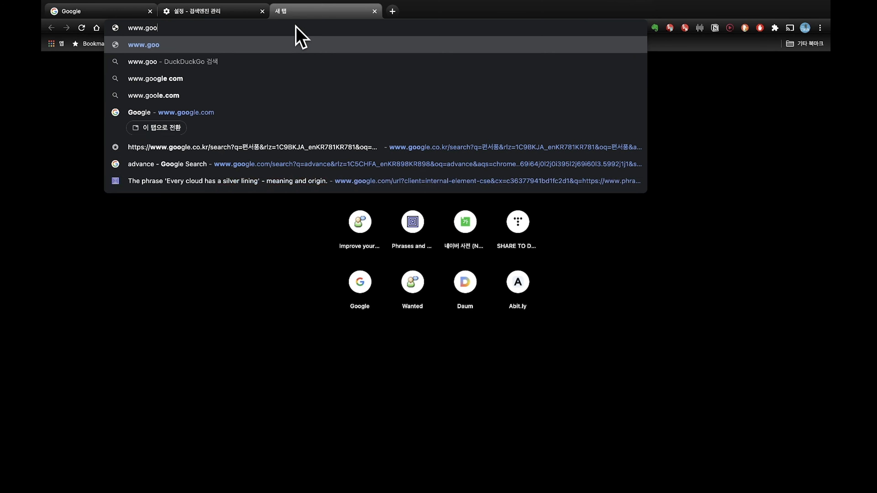
pyautogui.write('gle.com')
pyautogui.press('Return')
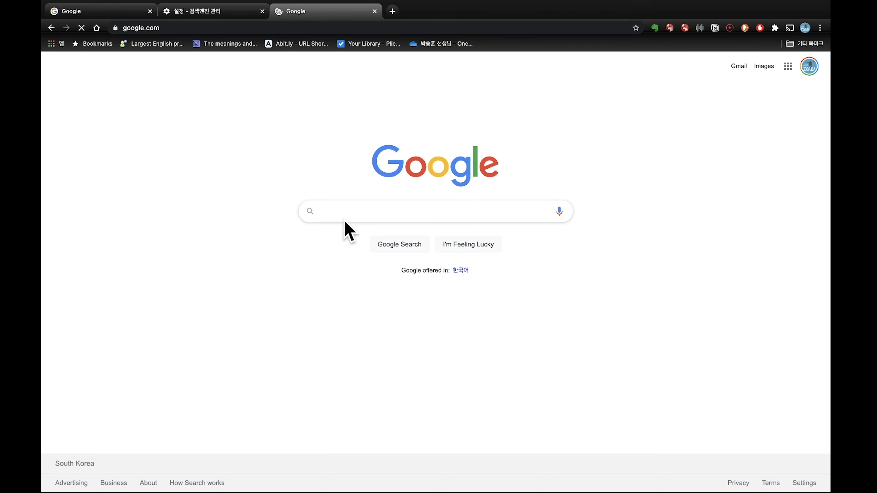
# - Look up "advance" in the Naver English dictionary from the address bar with the search keyword d
pyautogui.click(297, 27)
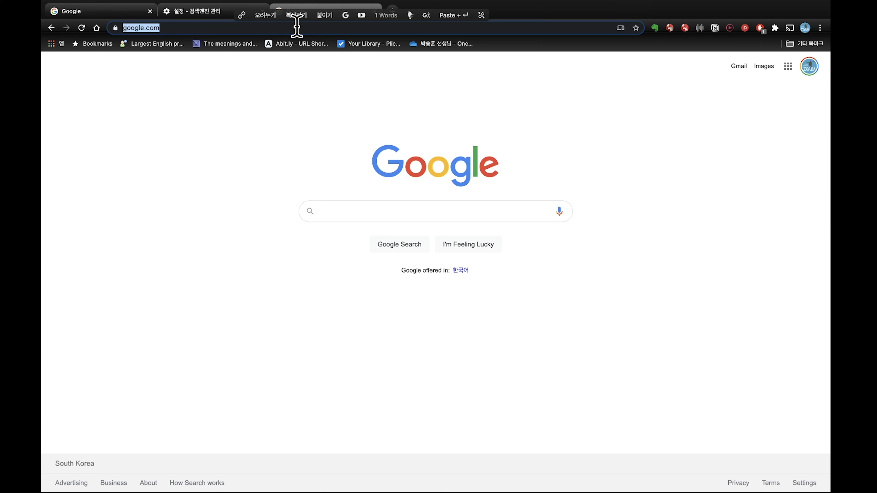
pyautogui.write('d ')
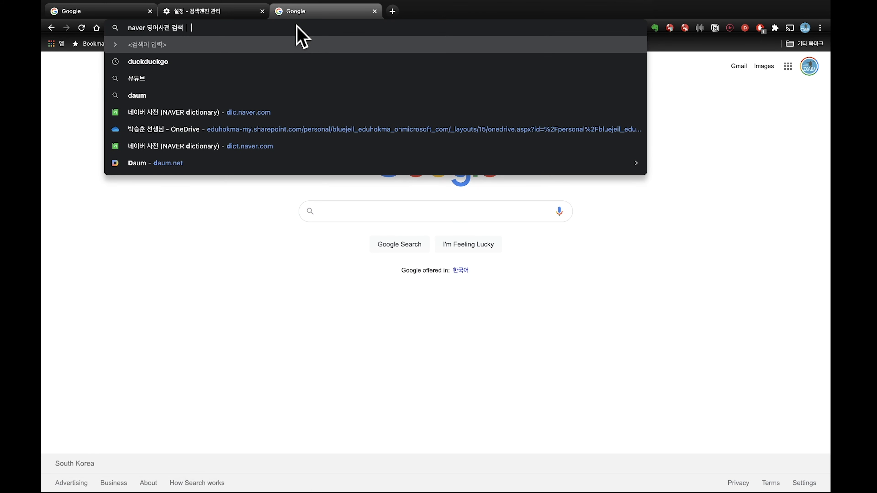
pyautogui.write('advance')
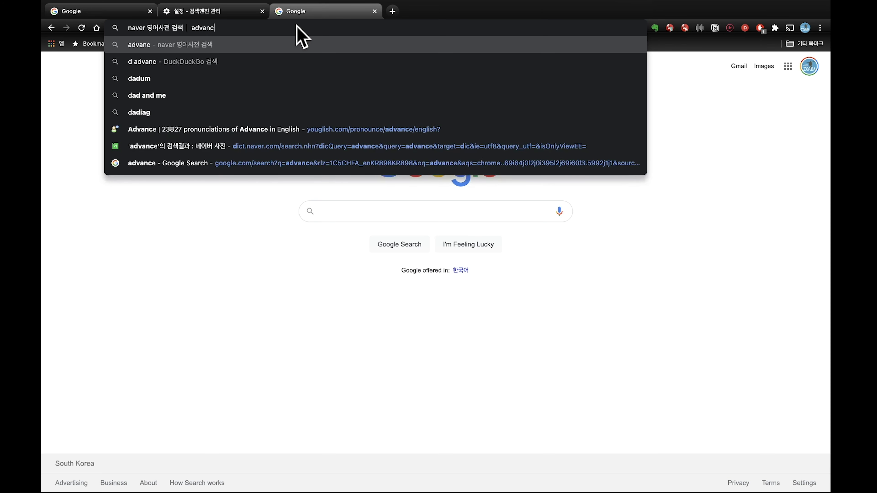
pyautogui.press('Return')
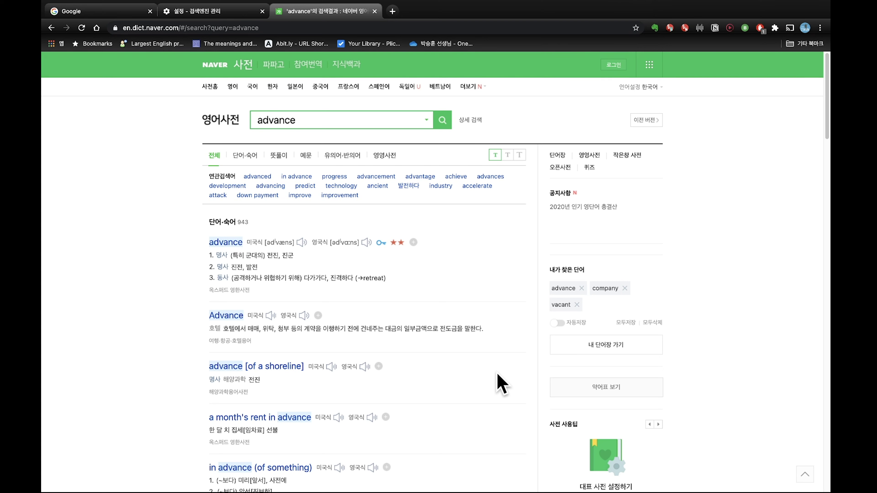
# - Look up "advance" on Wikipedia from the address bar with the wiki search engine's keyword w
pyautogui.click(375, 27)
pyautogui.write('wiki')
pyautogui.press('Tab')
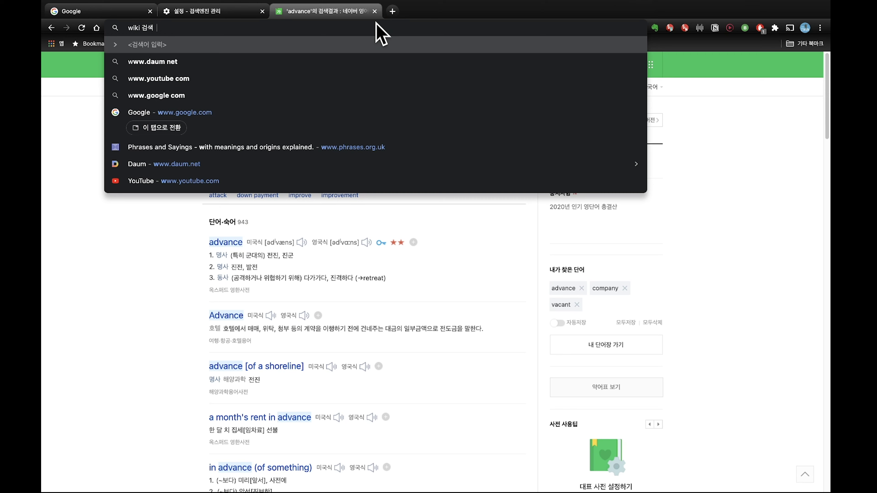
pyautogui.write('advance')
pyautogui.press('Return')
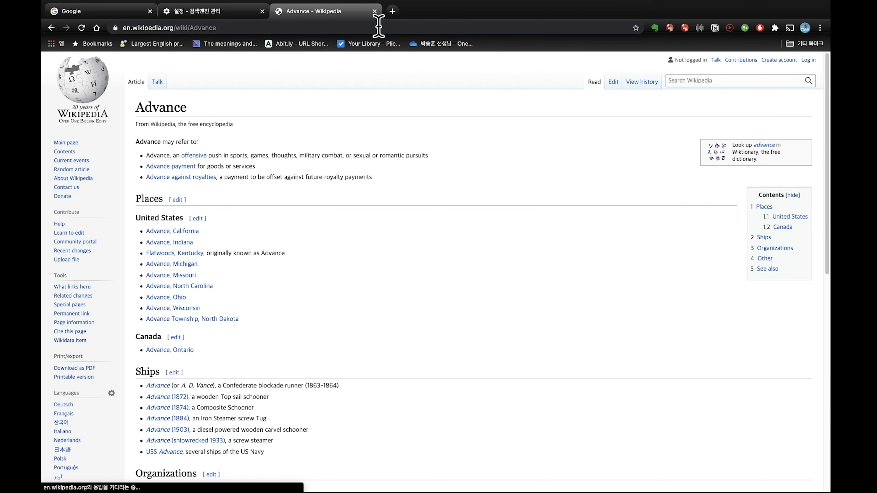
# - Look up "advance" in etymology online from the address bar with the search keyword e
pyautogui.click(378, 27)
pyautogui.write('e')
pyautogui.press('Tab')
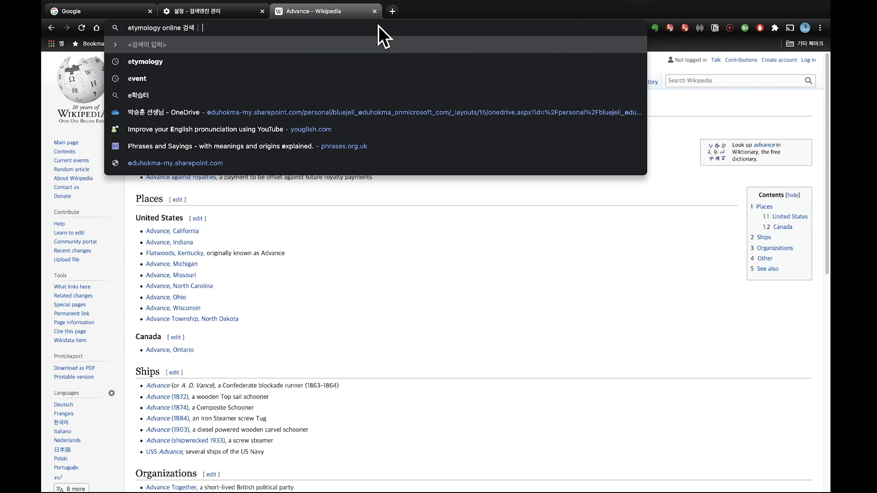
pyautogui.write('advance')
pyautogui.press('Return')
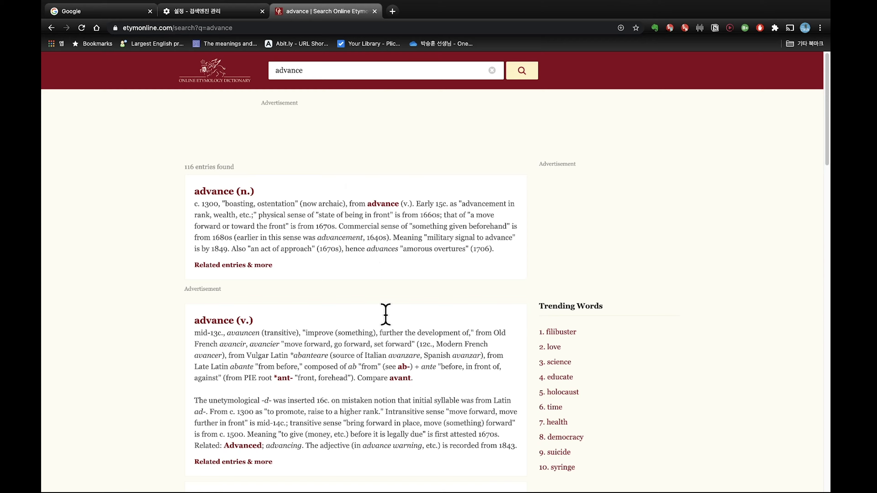
# - Skim the etymology entries for "advance", and close both the results tab and the search engine settings tab
pyautogui.scroll(-5, 384, 314)
pyautogui.scroll(5, 386, 314)
pyautogui.click(375, 10)
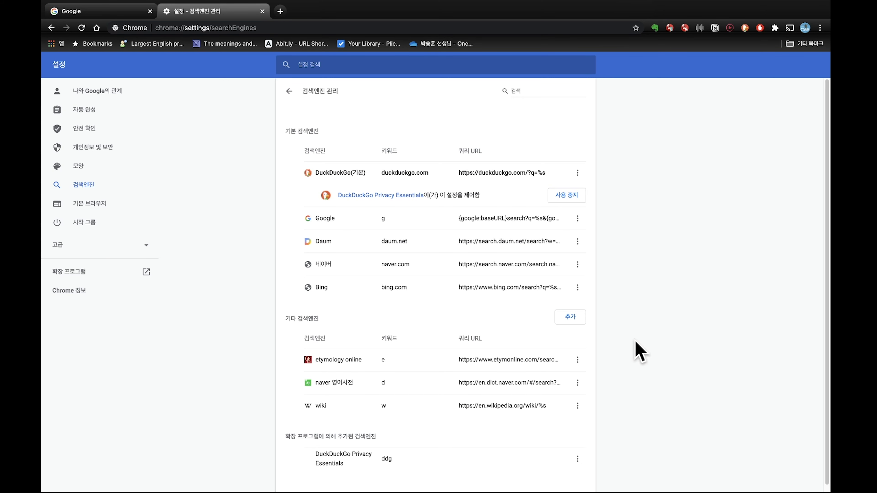
pyautogui.click(262, 11)
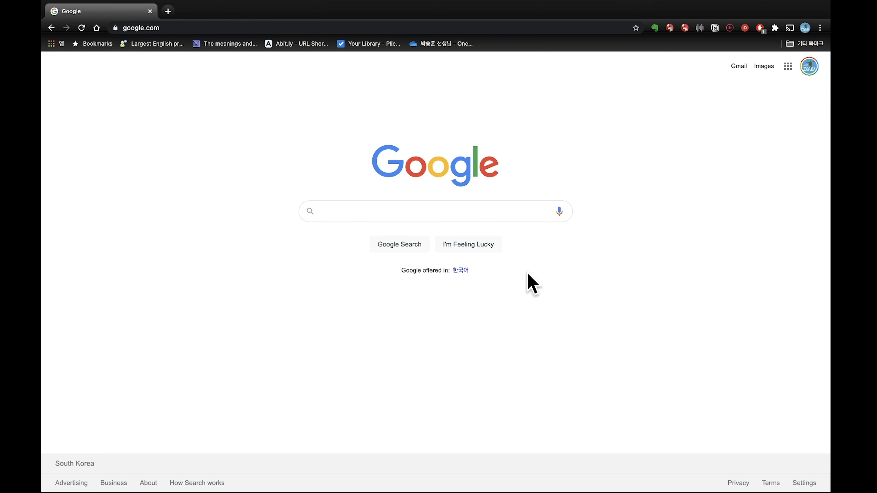